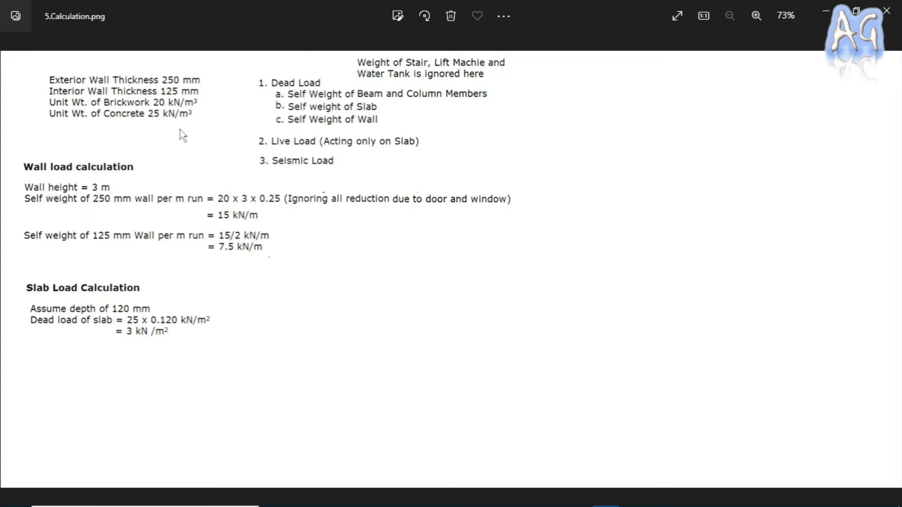
Step: Page back to 1.assignment.png to review the grid plan and elevation, and switch to the G+6 model in STAAD.Pro
{"action": "left_click", "coordinate": [17, 269]}
{"action": "left_click", "coordinate": [17, 269]}
{"action": "left_click", "coordinate": [17, 269]}
{"action": "left_click", "coordinate": [17, 269]}
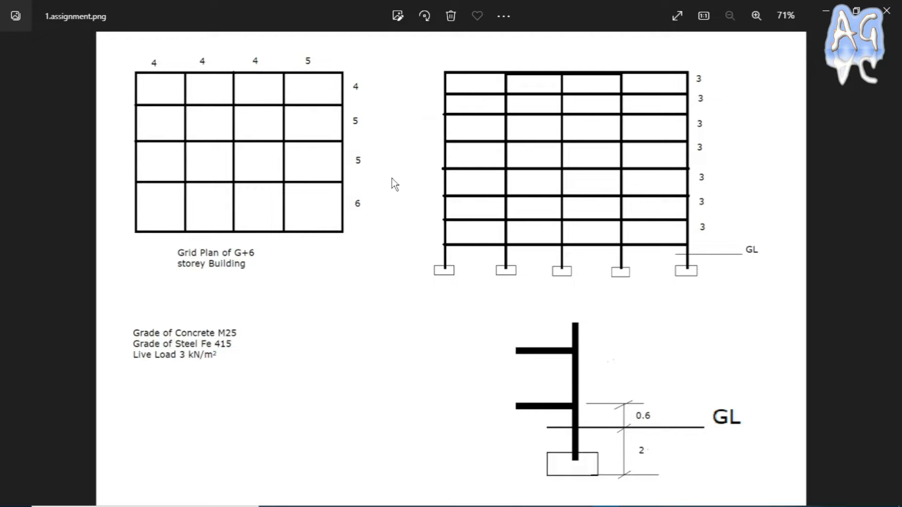
{"action": "key", "text": "alt+Tab"}
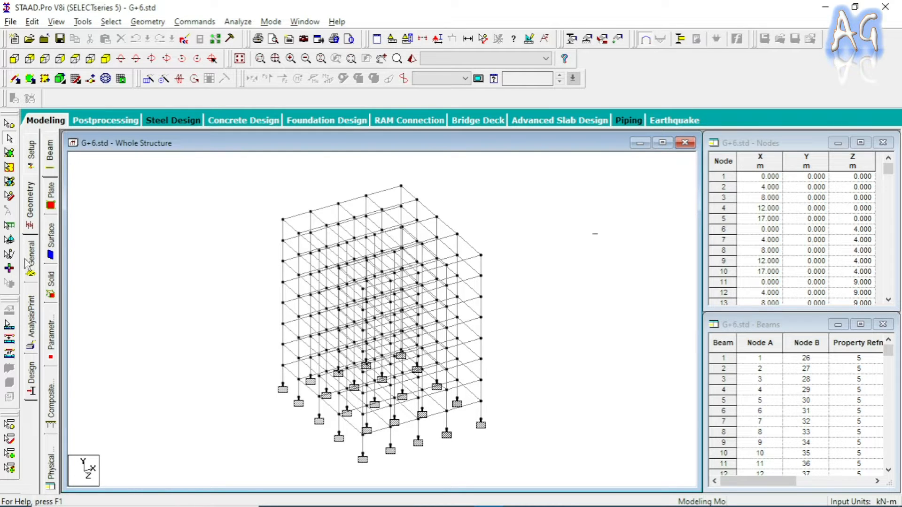
Step: Review the assigned section properties and supports of the whole structure, and bring up its load and definition settings
{"action": "left_click", "coordinate": [31, 262]}
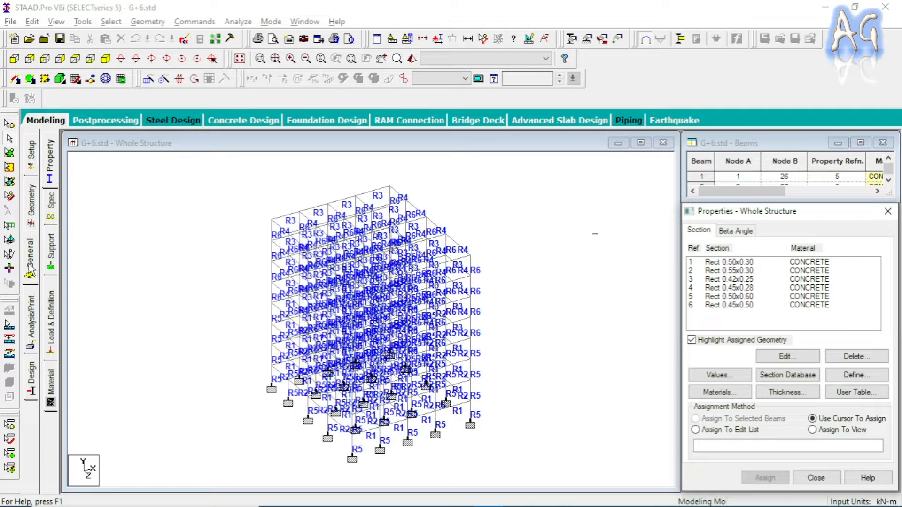
{"action": "left_click", "coordinate": [49, 165]}
{"action": "left_click", "coordinate": [52, 260]}
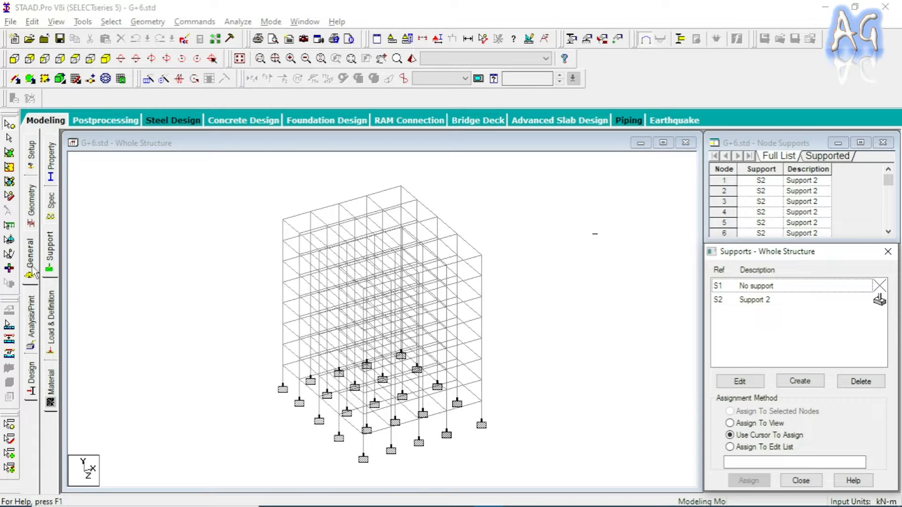
{"action": "left_click", "coordinate": [51, 318]}
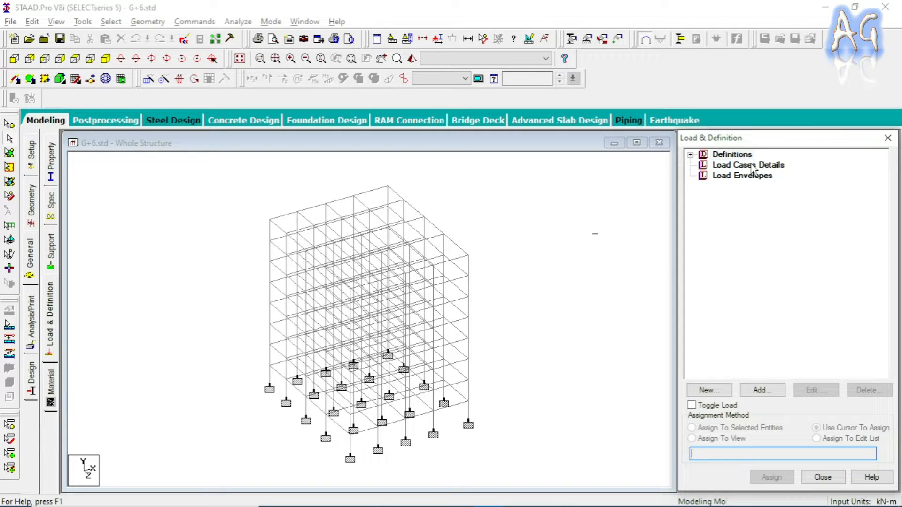
{"action": "left_click", "coordinate": [690, 155]}
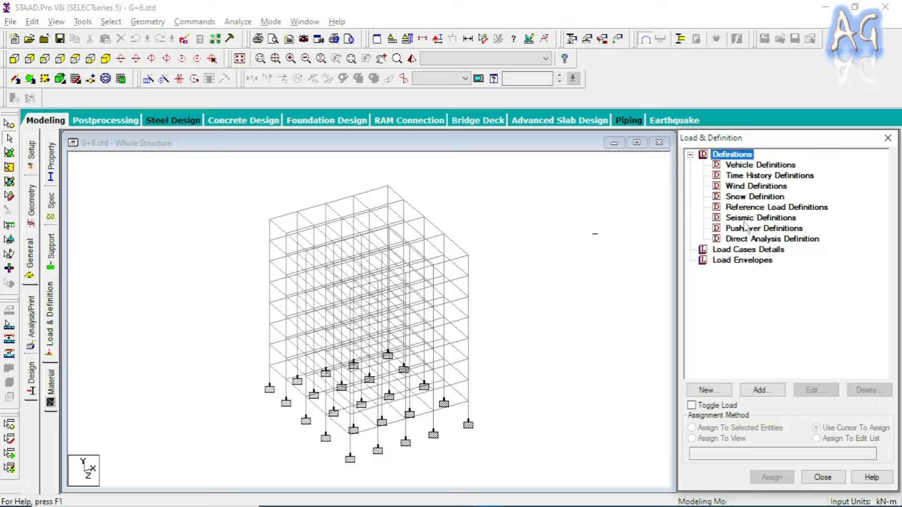
{"action": "left_click", "coordinate": [761, 221]}
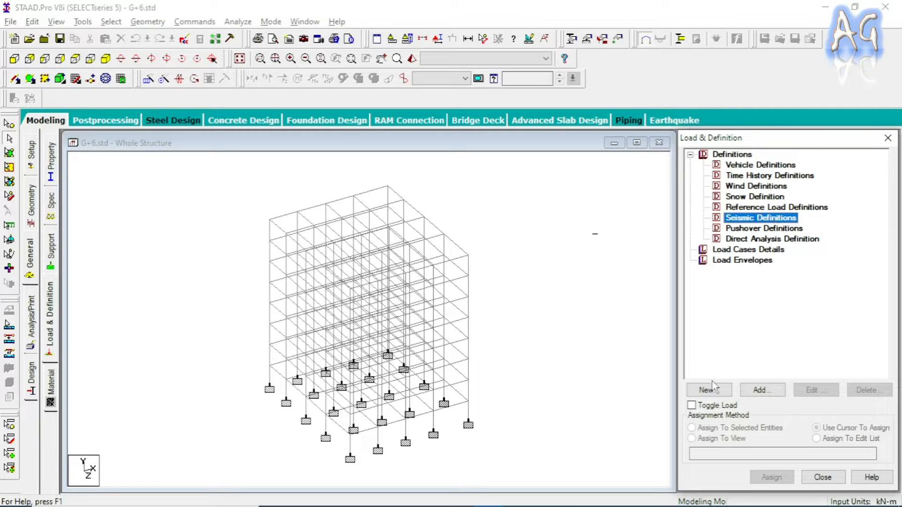
{"action": "left_click", "coordinate": [762, 392]}
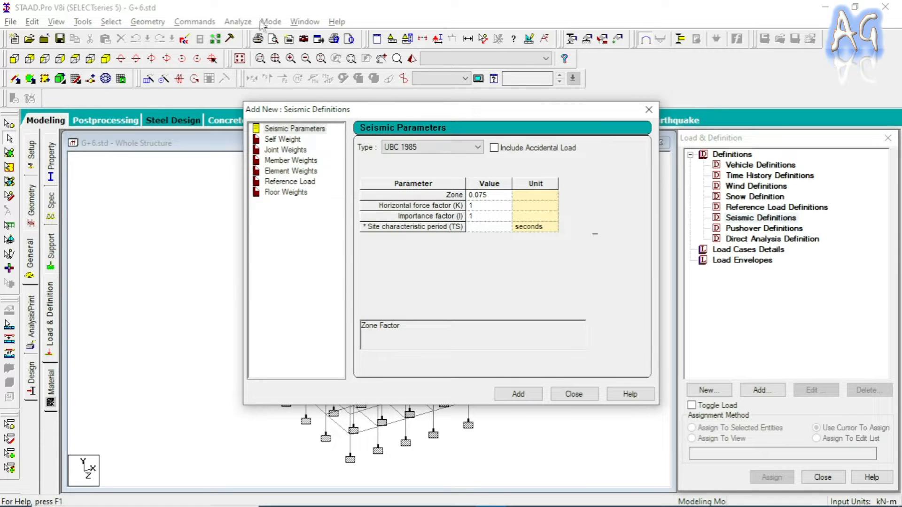
{"action": "left_click", "coordinate": [648, 110]}
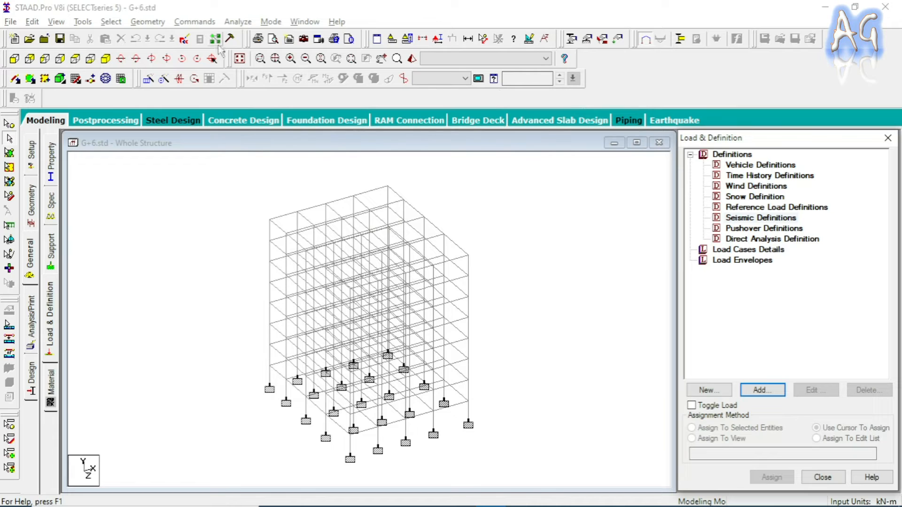
Step: Start a new seismic load definition based on the IS 1893 - 2002 code
{"action": "left_click", "coordinate": [195, 22]}
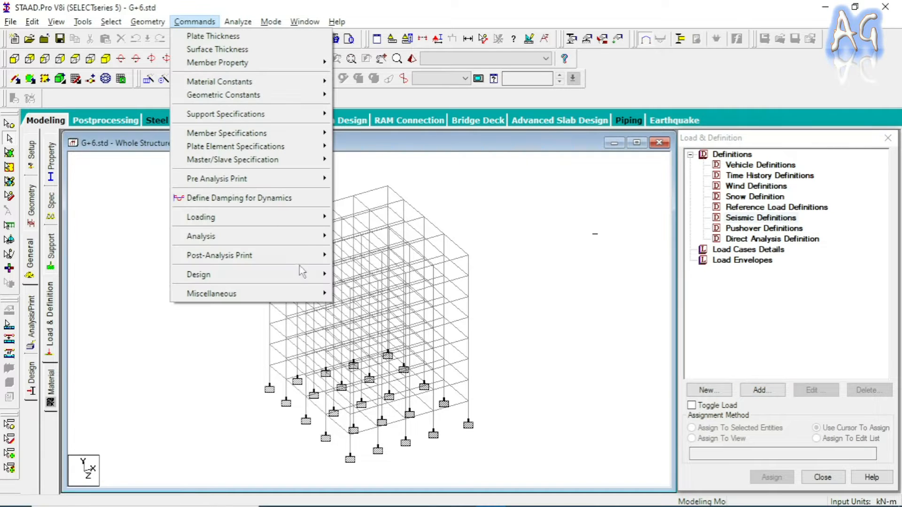
{"action": "mouse_move", "coordinate": [307, 219]}
{"action": "mouse_move", "coordinate": [441, 226]}
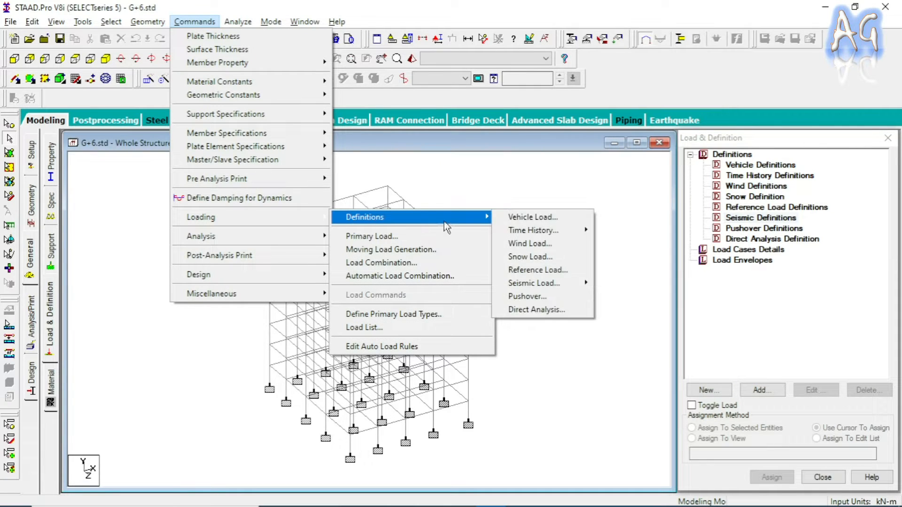
{"action": "mouse_move", "coordinate": [570, 285]}
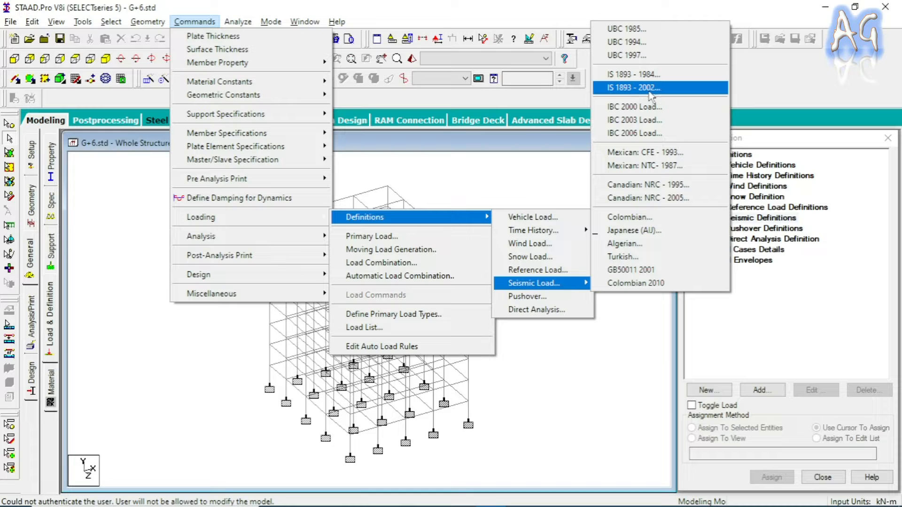
{"action": "left_click", "coordinate": [664, 93]}
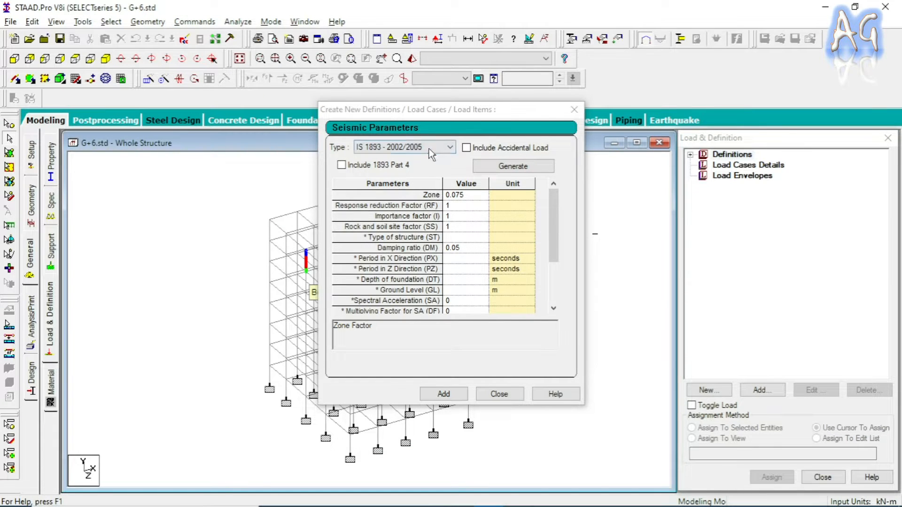
Step: Bring up the IS:1893 parameter generator for the seismic definition and reposition its dialog for easier viewing
{"action": "left_click_drag", "start_coordinate": [466, 116], "coordinate": [446, 118]}
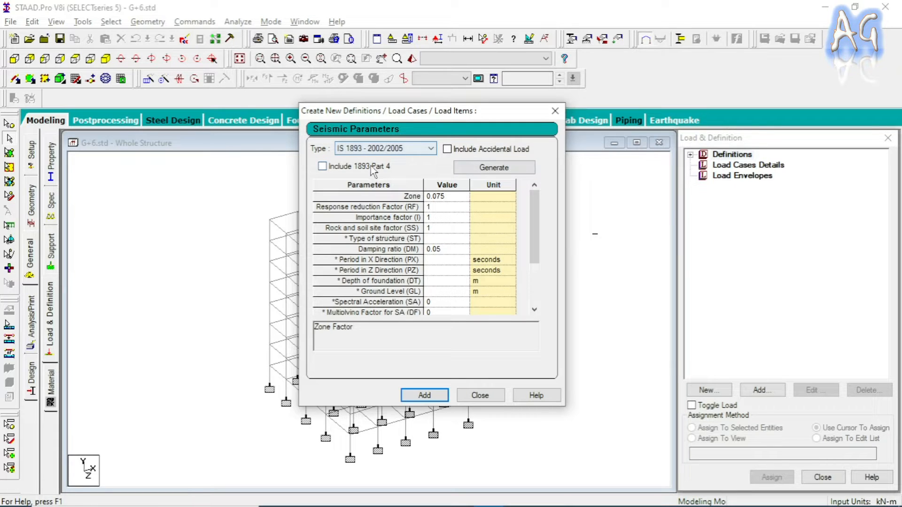
{"action": "left_click", "coordinate": [478, 170]}
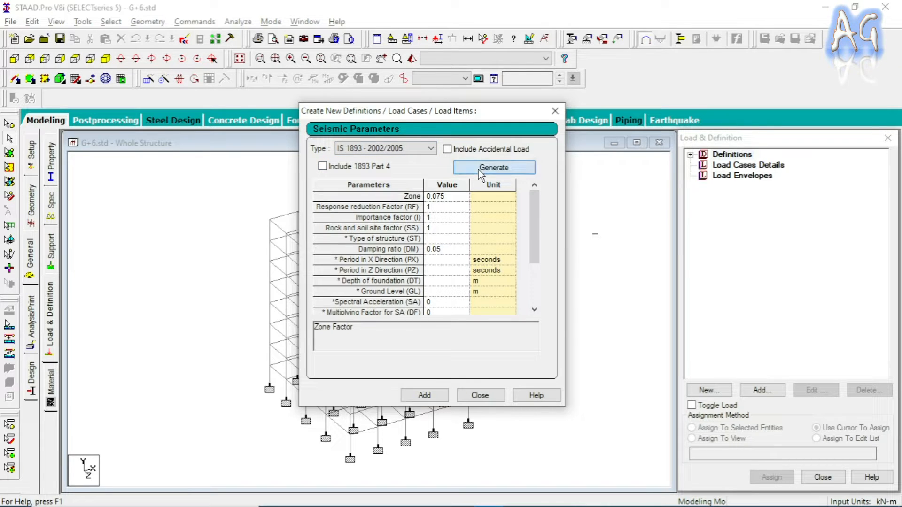
{"action": "left_click", "coordinate": [323, 113]}
{"action": "left_click", "coordinate": [491, 170]}
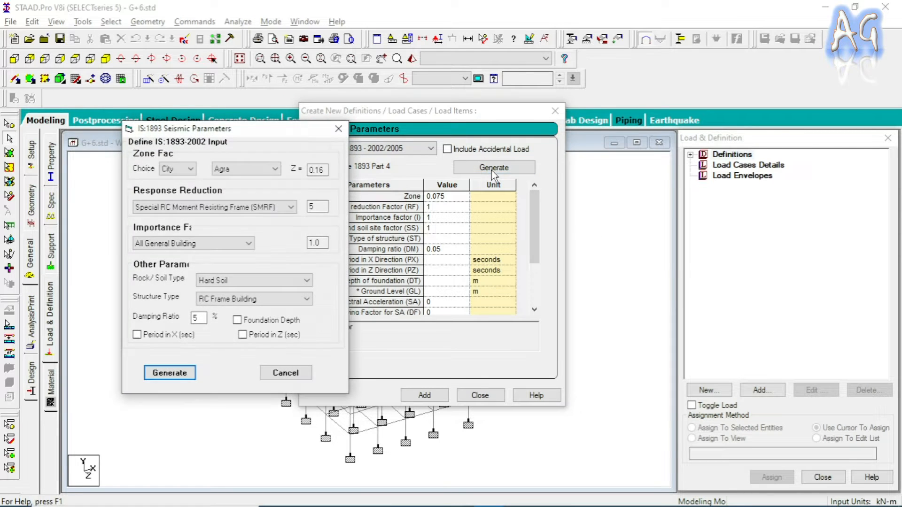
{"action": "left_click_drag", "start_coordinate": [243, 133], "coordinate": [299, 129]}
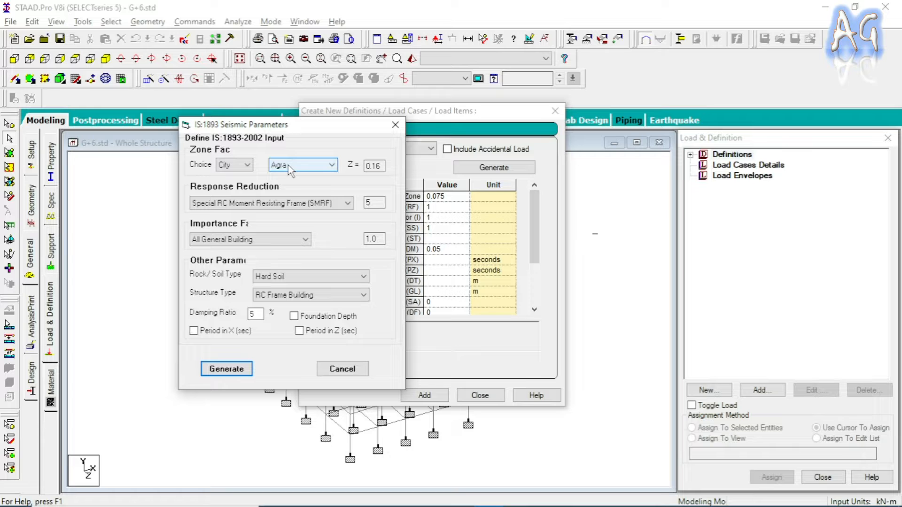
Step: Choose Kolkata as the city that determines the zone factor
{"action": "left_click", "coordinate": [312, 165]}
{"action": "left_click_drag", "start_coordinate": [331, 237], "coordinate": [328, 336]}
{"action": "left_click", "coordinate": [303, 232]}
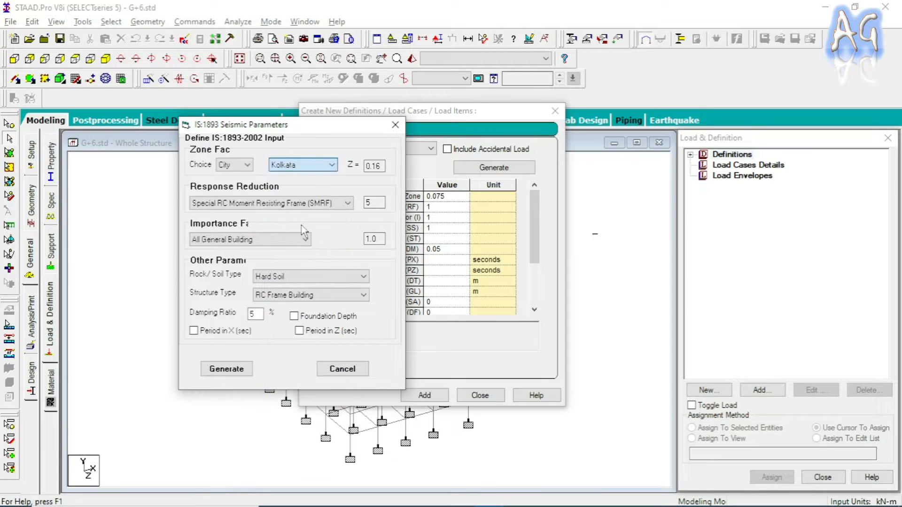
Step: Try basing the zone factor on Zone instead of City, and restore the City choice with Kolkata
{"action": "left_click", "coordinate": [237, 168]}
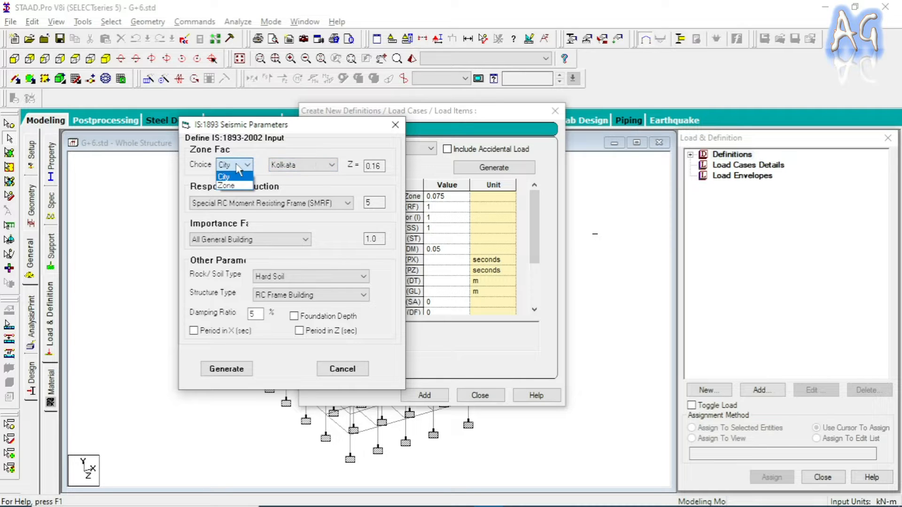
{"action": "left_click", "coordinate": [245, 186]}
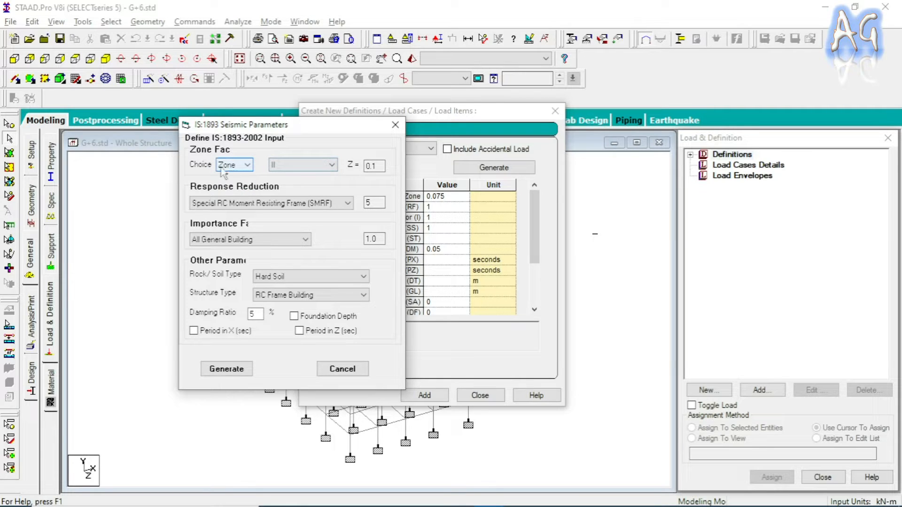
{"action": "left_click", "coordinate": [311, 167]}
{"action": "left_click", "coordinate": [312, 167]}
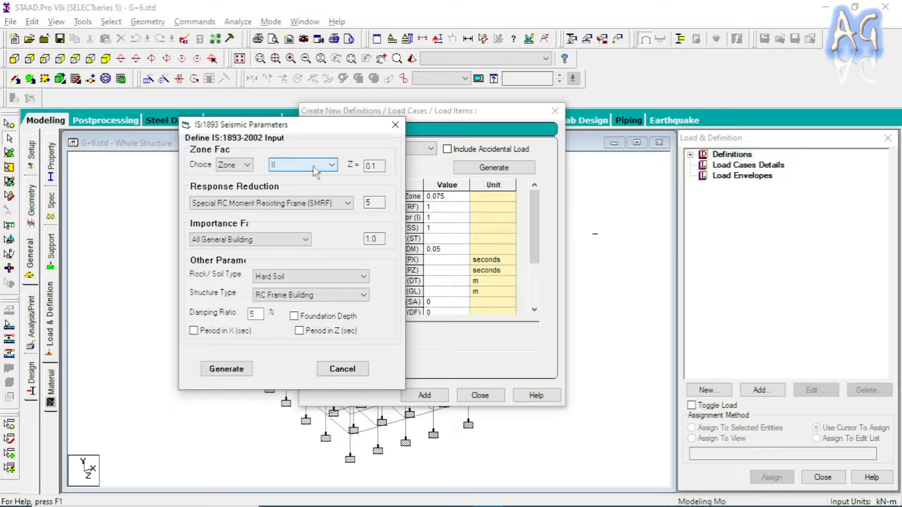
{"action": "left_click", "coordinate": [220, 167]}
{"action": "left_click", "coordinate": [224, 176]}
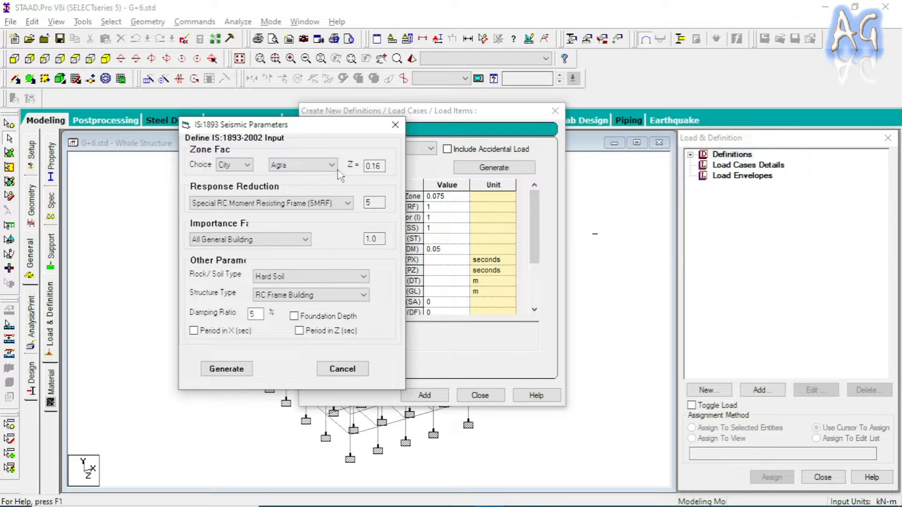
{"action": "left_click", "coordinate": [331, 165]}
{"action": "left_click_drag", "start_coordinate": [331, 216], "coordinate": [329, 309]}
{"action": "left_click", "coordinate": [306, 324]}
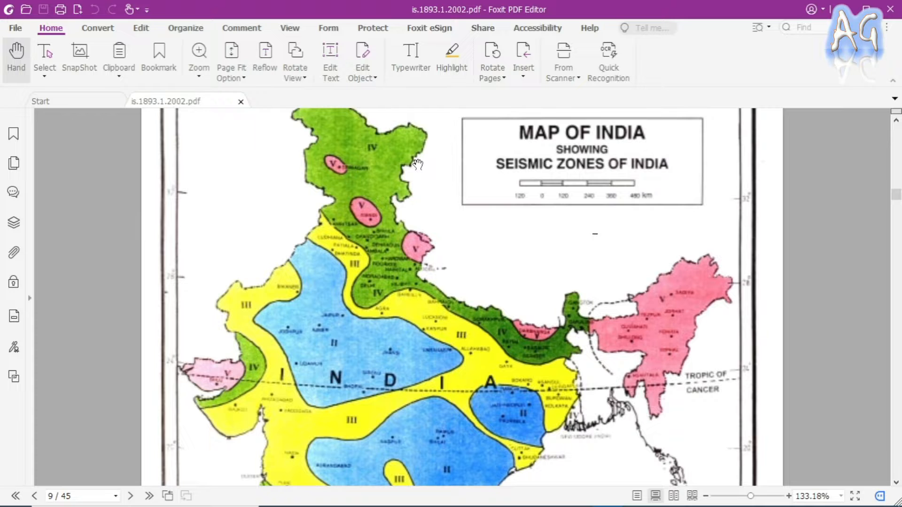
Step: Examine the seismic zone map of India and its legend in is.1893.1.2002.pdf, and return to STAAD.Pro
{"action": "scroll", "coordinate": [553, 256], "scroll_direction": "up", "scroll_amount": 1}
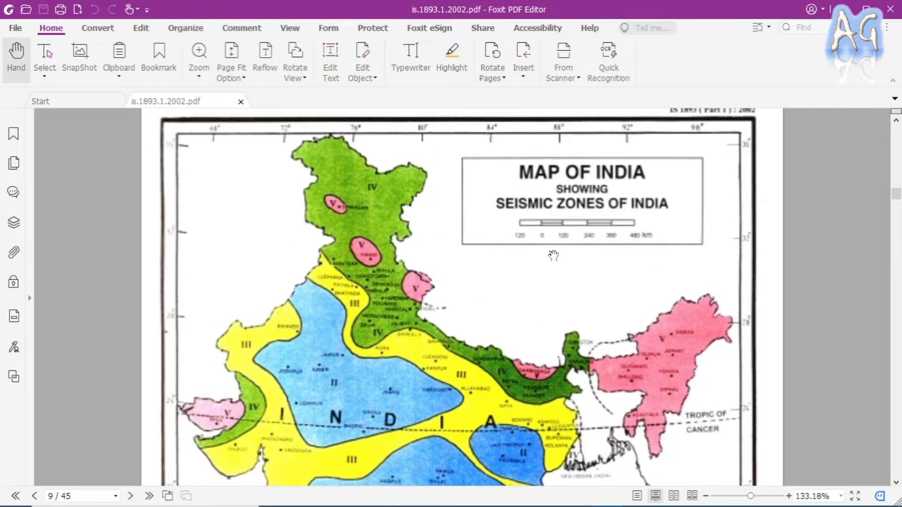
{"action": "scroll", "coordinate": [553, 256], "scroll_direction": "up", "scroll_amount": 3}
{"action": "scroll", "coordinate": [553, 256], "scroll_direction": "down", "scroll_amount": 8}
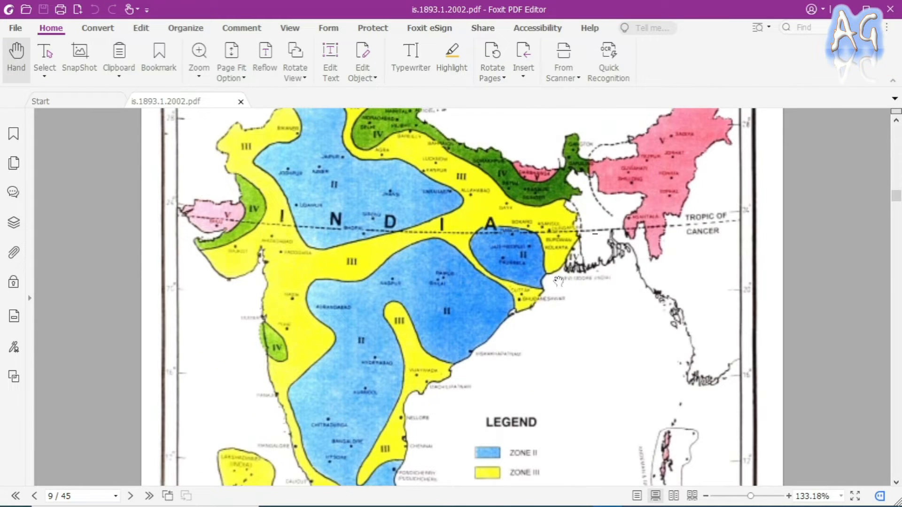
{"action": "scroll", "coordinate": [568, 253], "scroll_direction": "down", "scroll_amount": 2}
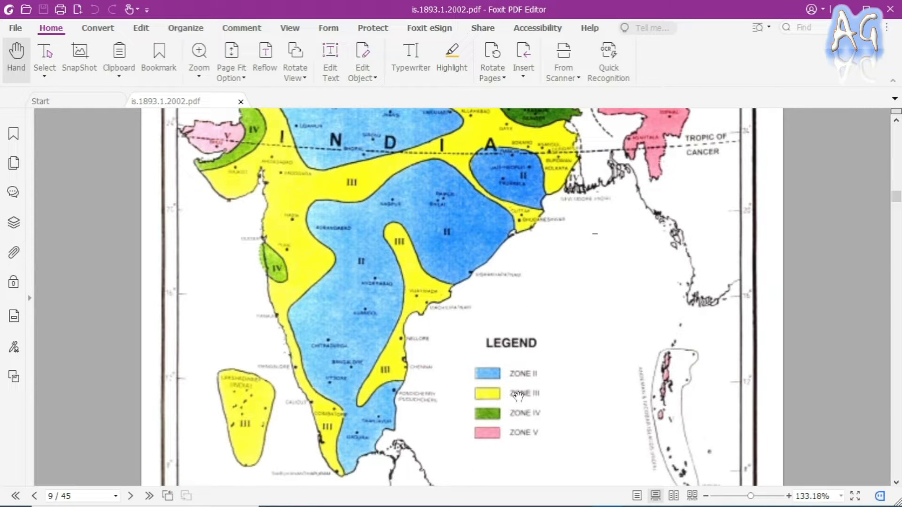
{"action": "scroll", "coordinate": [545, 377], "scroll_direction": "up", "scroll_amount": 2}
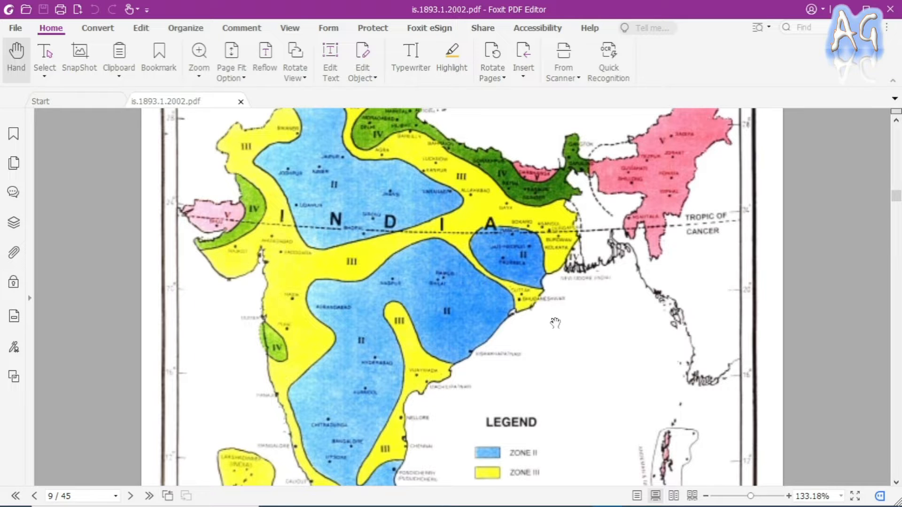
{"action": "key", "text": "alt+Tab"}
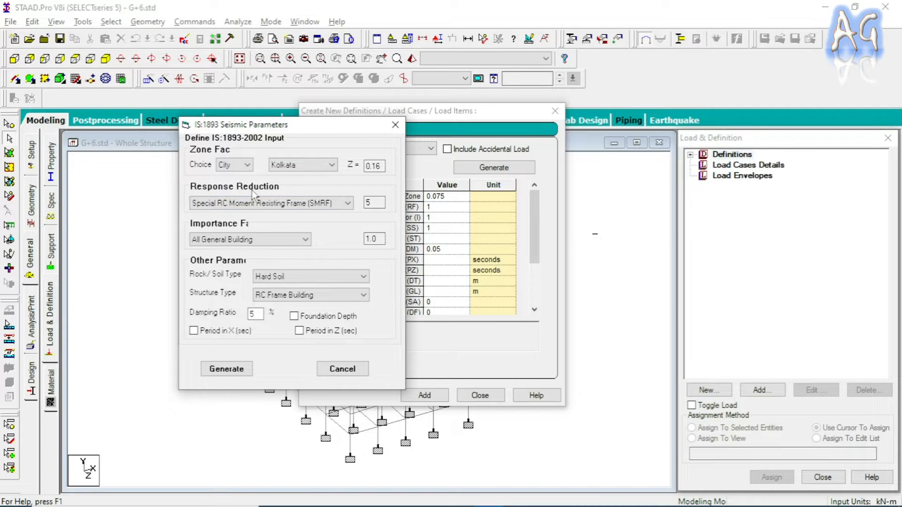
Step: Set the response reduction system to Ordinary RC Moment Resisting Frame (OMRF)
{"action": "left_click", "coordinate": [269, 204]}
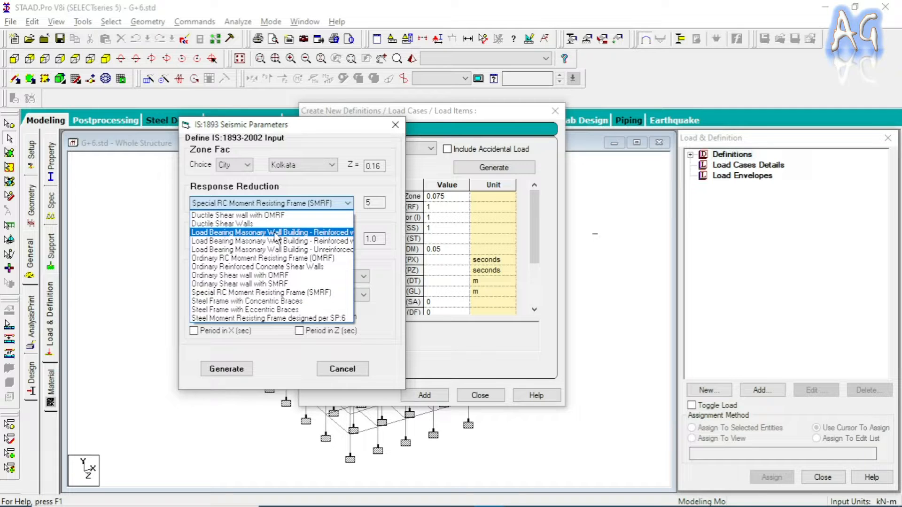
{"action": "left_click", "coordinate": [304, 261]}
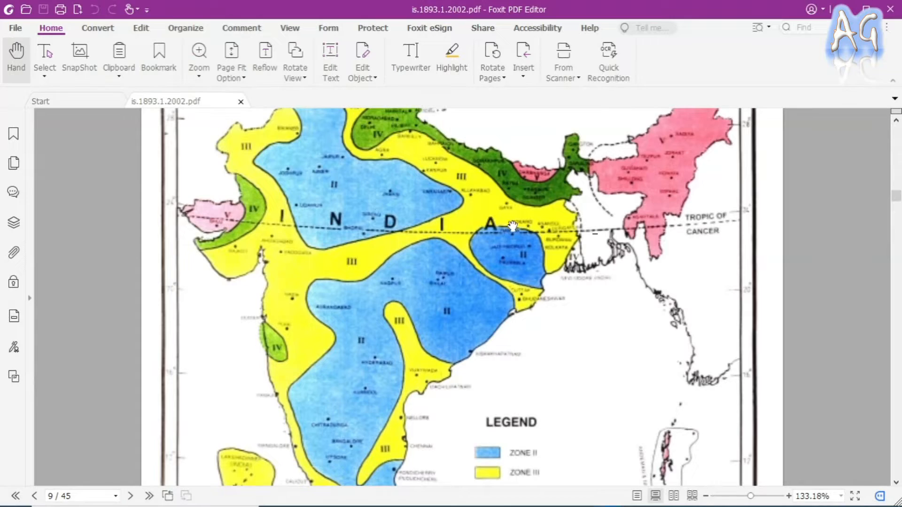
Step: Check Table 7 on response reduction factors in is.1893.1.2002.pdf, and review the matching frame options back in STAAD.Pro
{"action": "scroll", "coordinate": [553, 251], "scroll_direction": "down", "scroll_amount": 10}
{"action": "scroll", "coordinate": [554, 251], "scroll_direction": "down", "scroll_amount": 20}
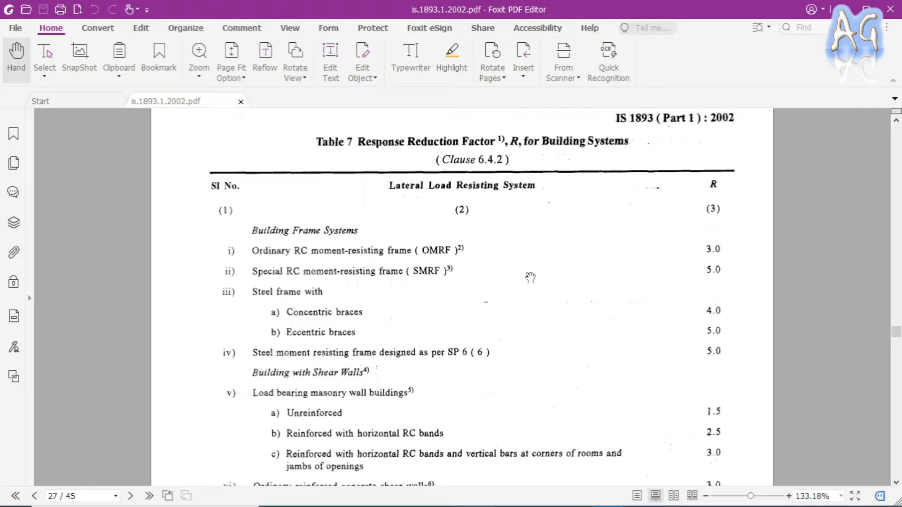
{"action": "scroll", "coordinate": [530, 277], "scroll_direction": "up", "scroll_amount": 2}
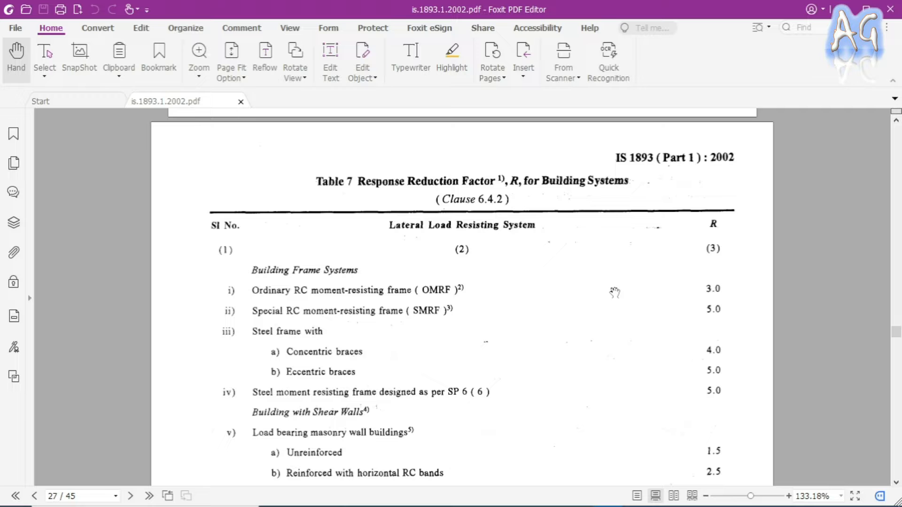
{"action": "key", "text": "alt+Tab"}
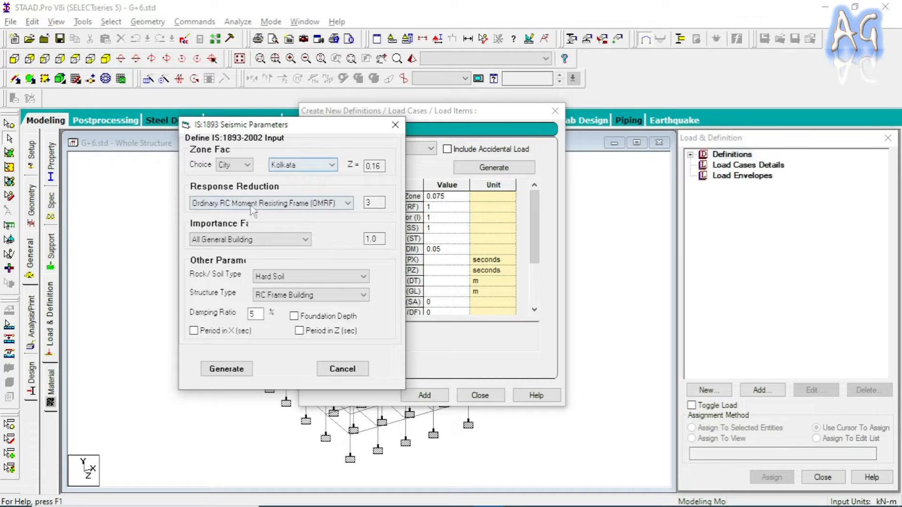
{"action": "left_click", "coordinate": [314, 207]}
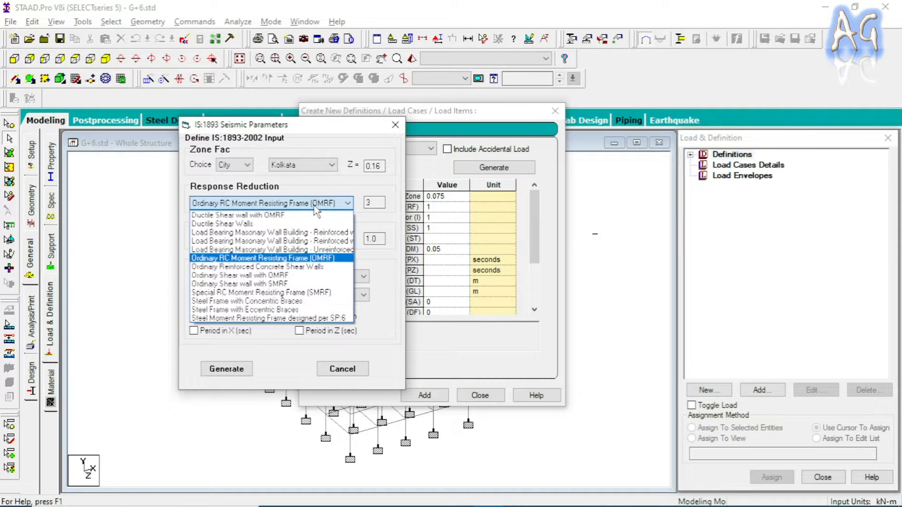
{"action": "left_click", "coordinate": [314, 207]}
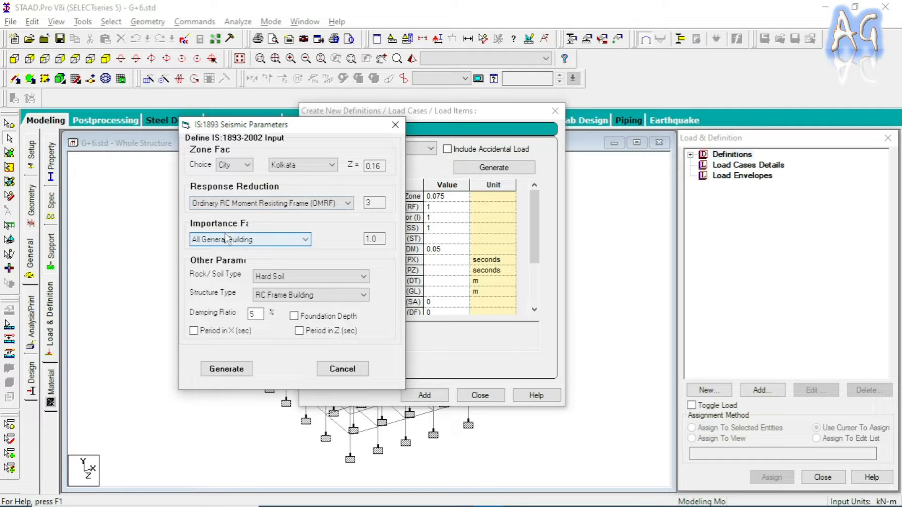
Step: Choose All General Building for the importance factor in the IS 1893 seismic parameters
{"action": "left_click", "coordinate": [277, 239]}
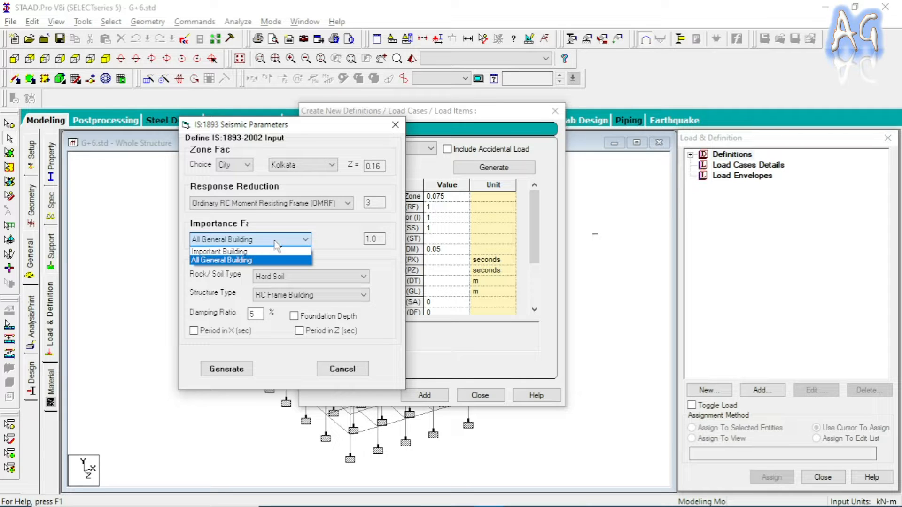
{"action": "left_click", "coordinate": [251, 259]}
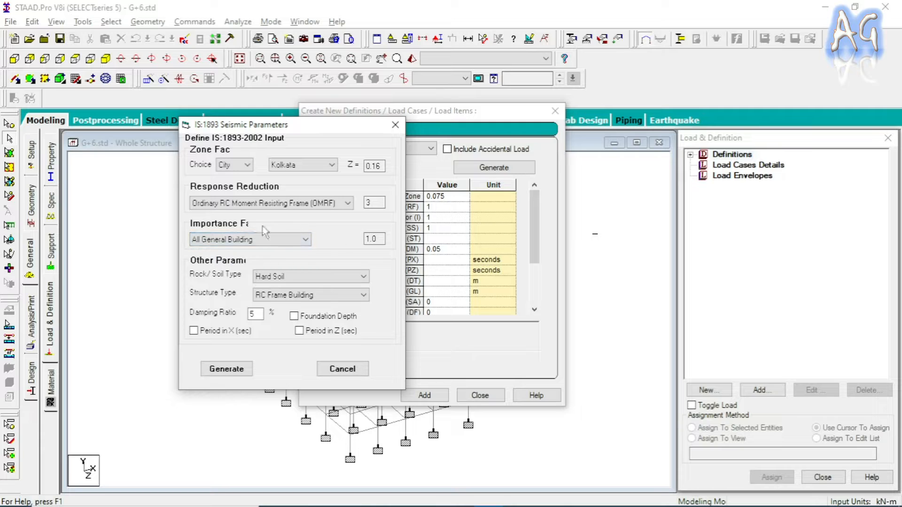
{"action": "left_click", "coordinate": [377, 240]}
Step: Set the soil type to Medium Soil and the structure type to RC Frame Building, and generate the seismic parameters
{"action": "left_click", "coordinate": [305, 277]}
{"action": "left_click", "coordinate": [310, 295]}
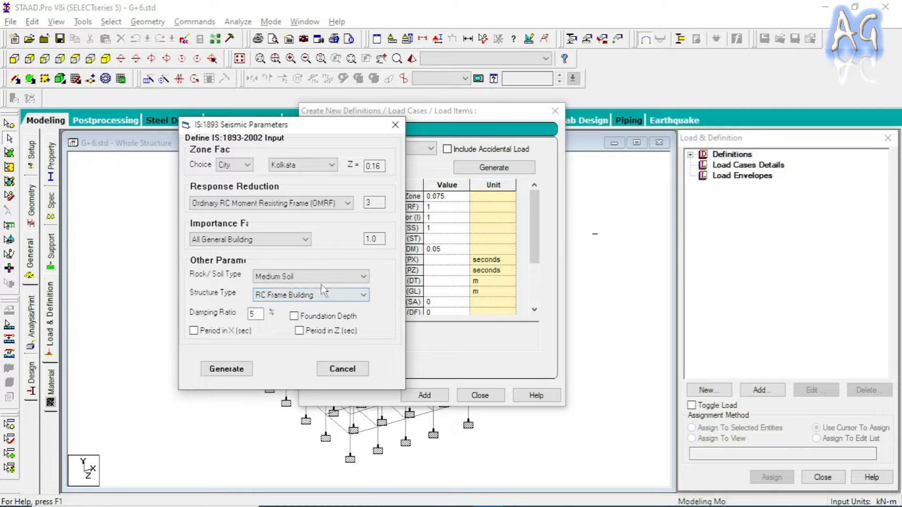
{"action": "left_click", "coordinate": [301, 298]}
{"action": "left_click", "coordinate": [302, 307]}
{"action": "left_click_drag", "start_coordinate": [310, 125], "coordinate": [263, 121]}
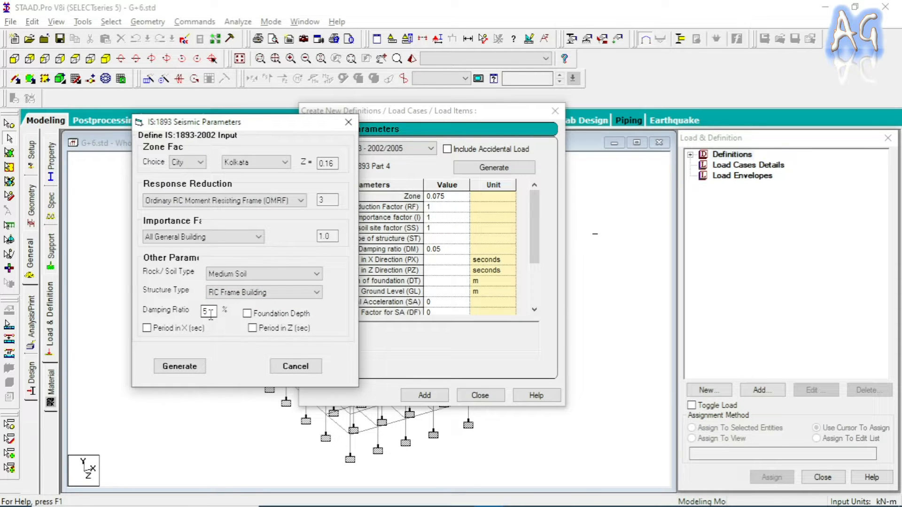
{"action": "left_click_drag", "start_coordinate": [274, 122], "coordinate": [264, 116]}
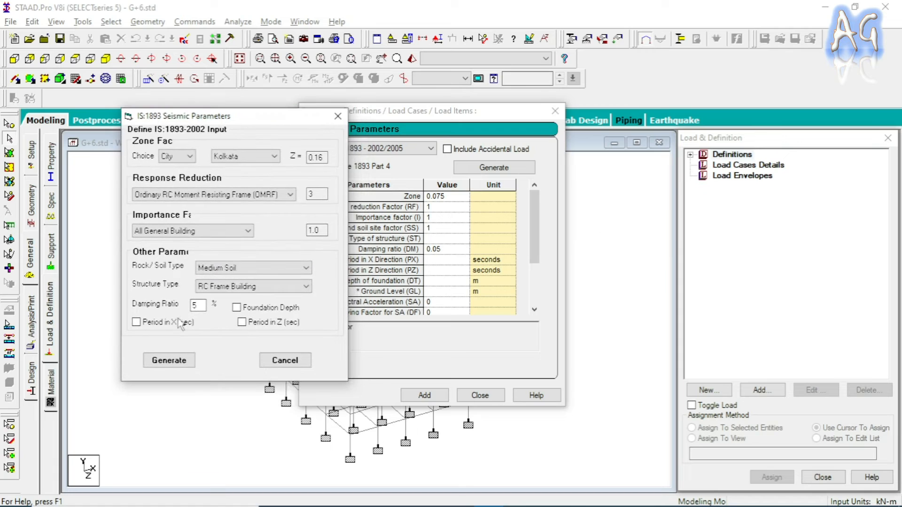
{"action": "left_click", "coordinate": [173, 360]}
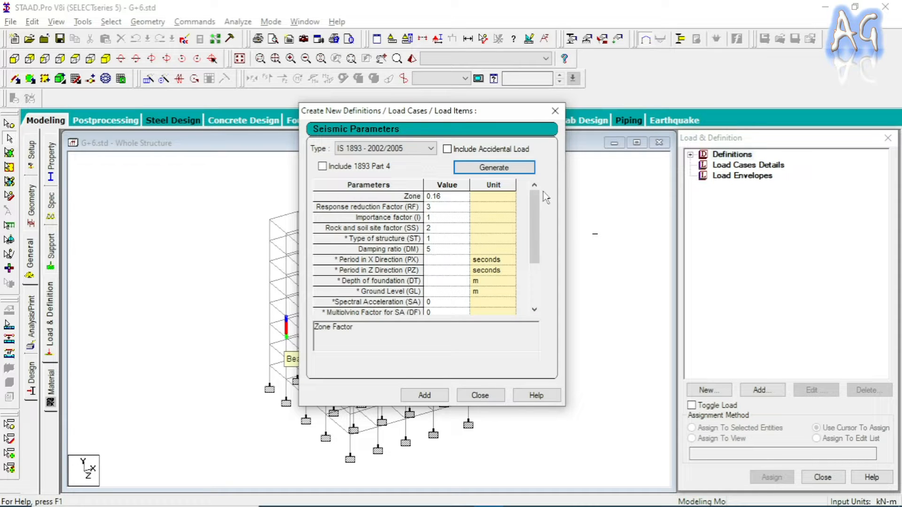
Step: Set the damping ratio (DM) to 0.05 in the generated parameter table
{"action": "left_click", "coordinate": [514, 170]}
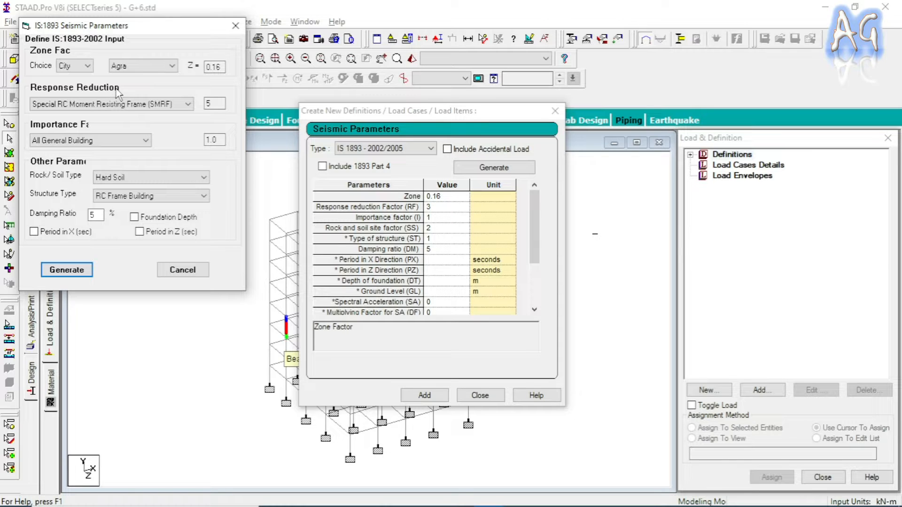
{"action": "left_click", "coordinate": [236, 26]}
{"action": "left_click", "coordinate": [435, 248]}
{"action": "key", "text": "BackSpace"}
{"action": "type", "text": "0.05"}
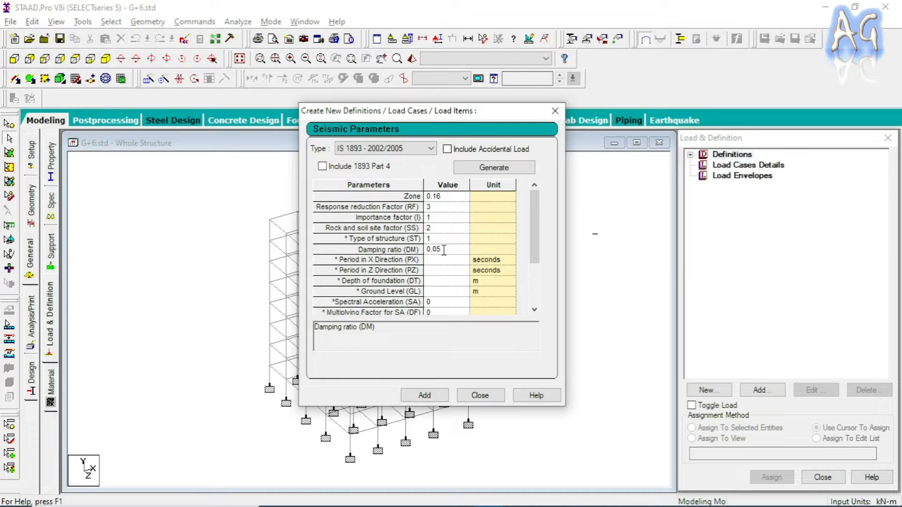
Step: Add the IS 1893 seismic definition to the model and check its entry under Definitions
{"action": "left_click", "coordinate": [447, 228]}
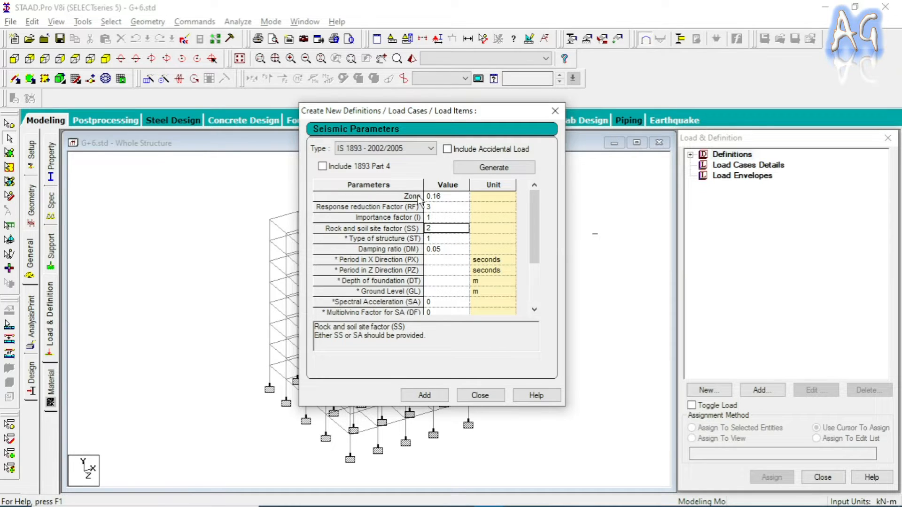
{"action": "left_click", "coordinate": [424, 395]}
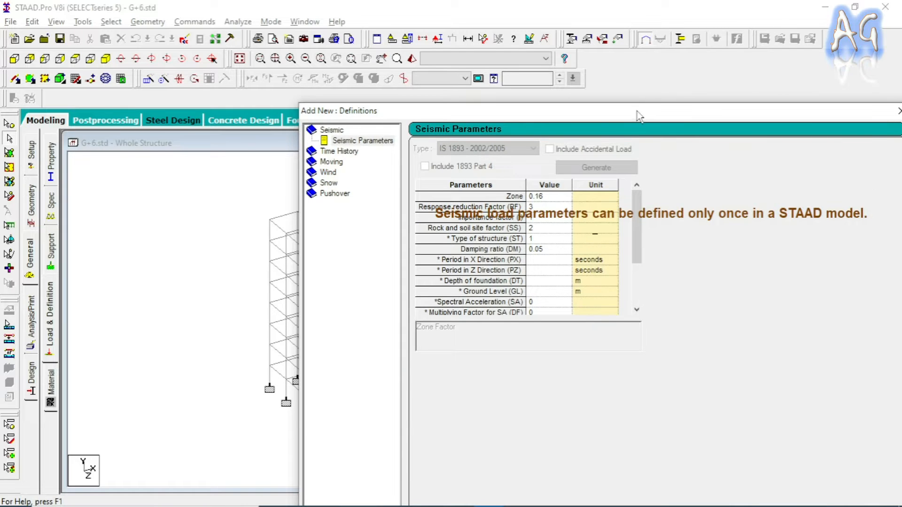
{"action": "left_click_drag", "start_coordinate": [636, 111], "coordinate": [471, 67]}
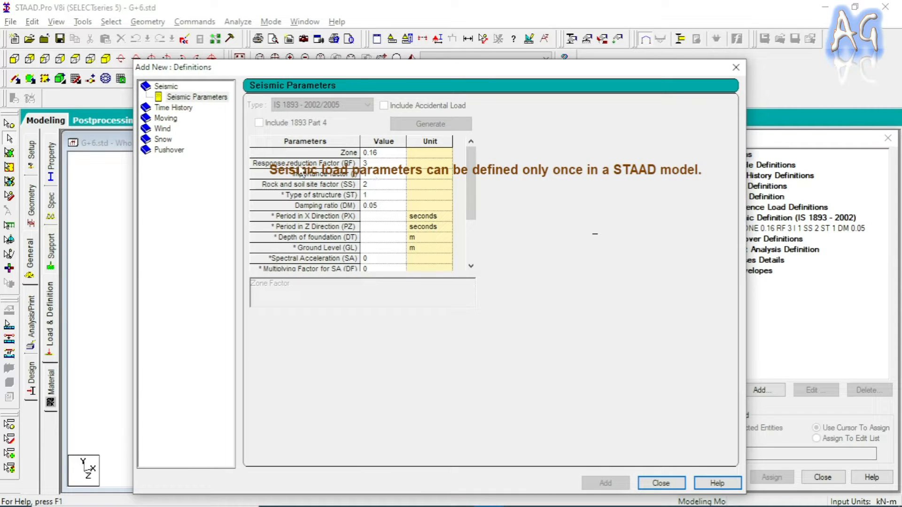
{"action": "left_click", "coordinate": [661, 484]}
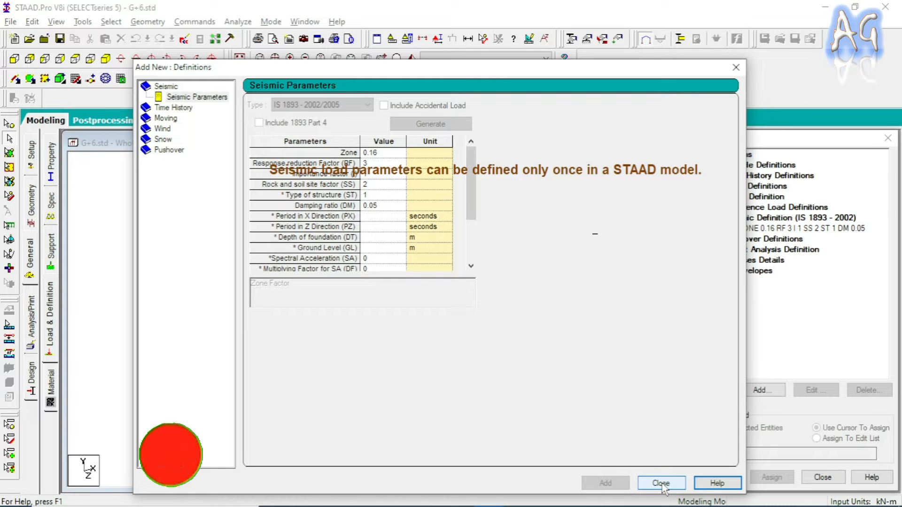
{"action": "left_click", "coordinate": [795, 229]}
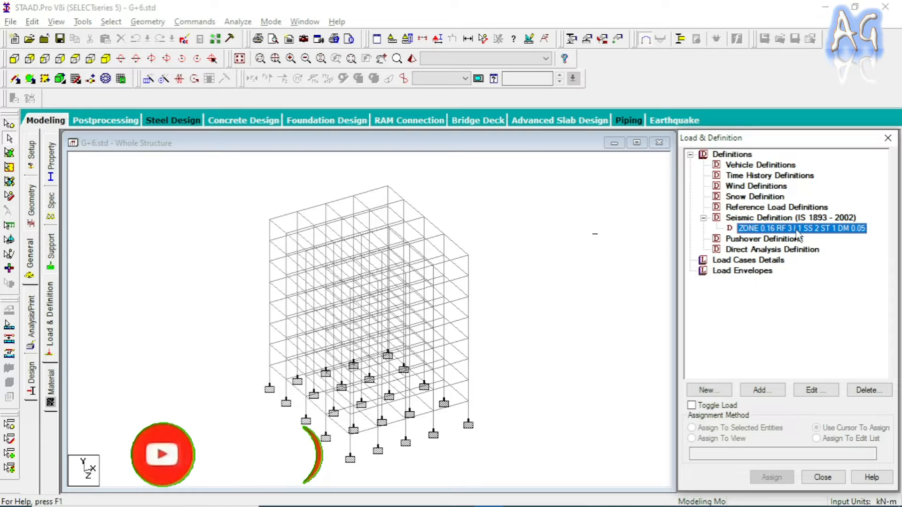
{"action": "left_click", "coordinate": [690, 154]}
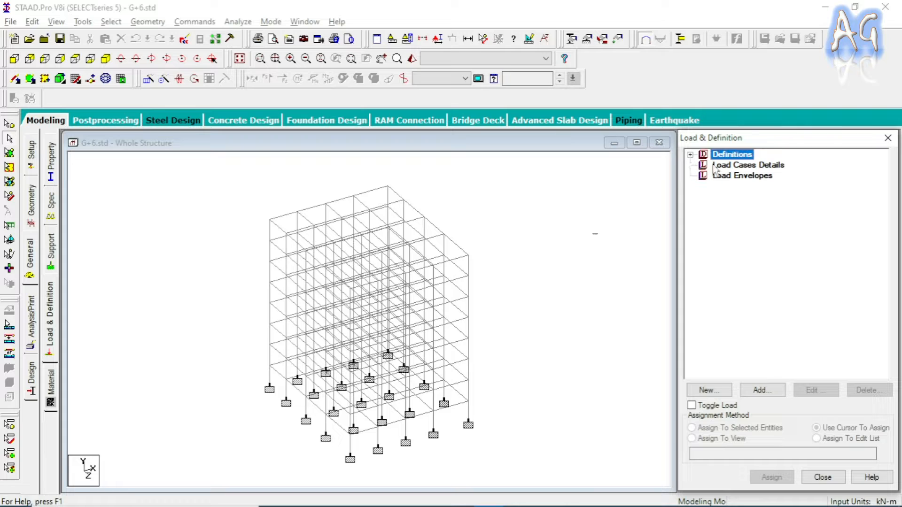
Step: Add primary load case 1 with loading type Seismic and the title "SL X direction"
{"action": "left_click", "coordinate": [748, 170]}
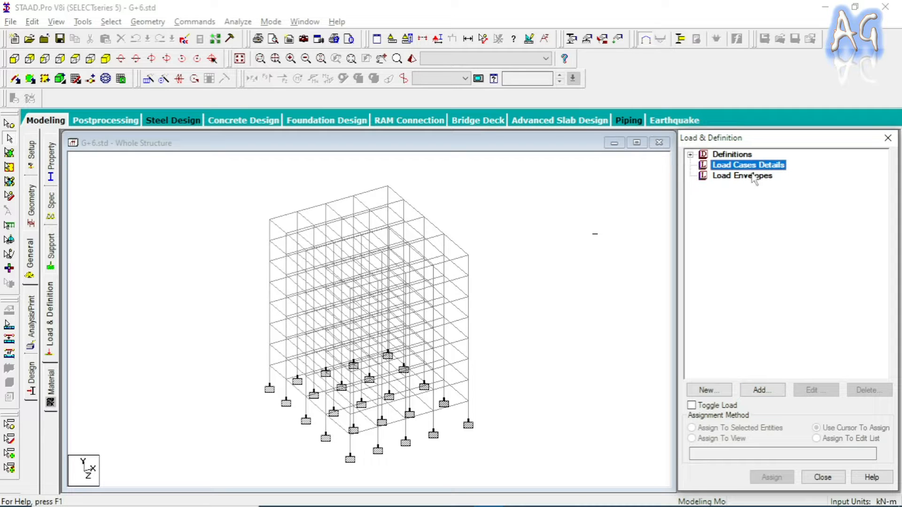
{"action": "left_click", "coordinate": [771, 391]}
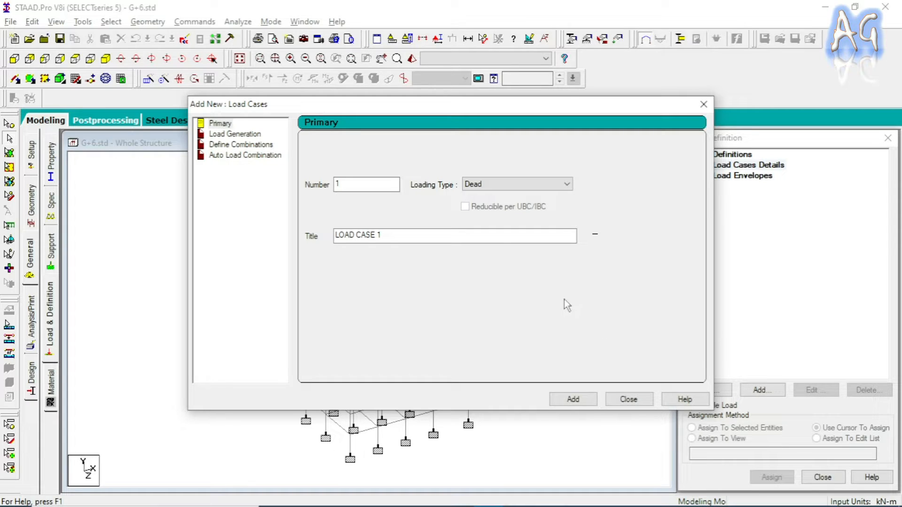
{"action": "left_click", "coordinate": [559, 192]}
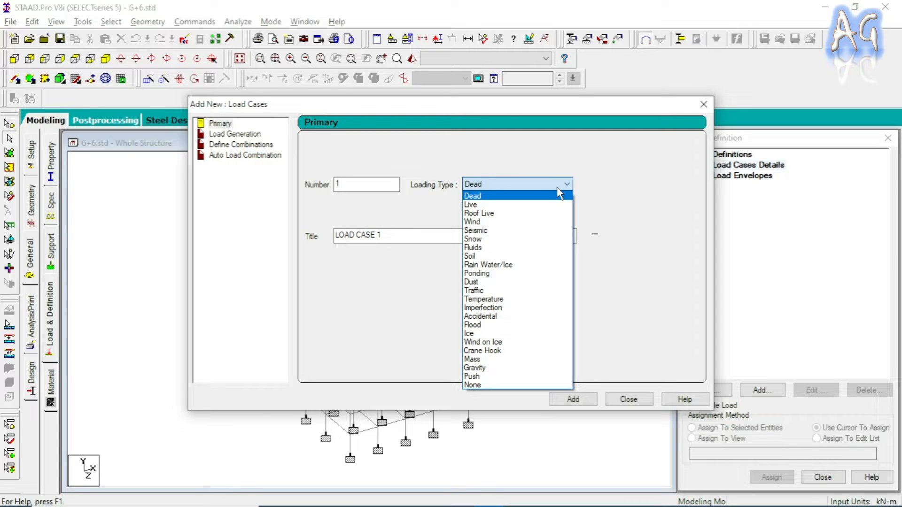
{"action": "left_click", "coordinate": [524, 230]}
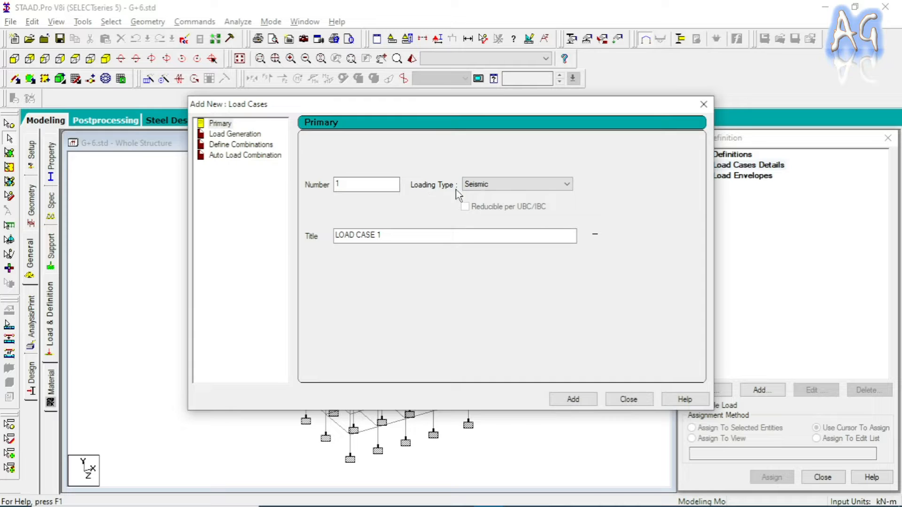
{"action": "key", "text": "Tab"}
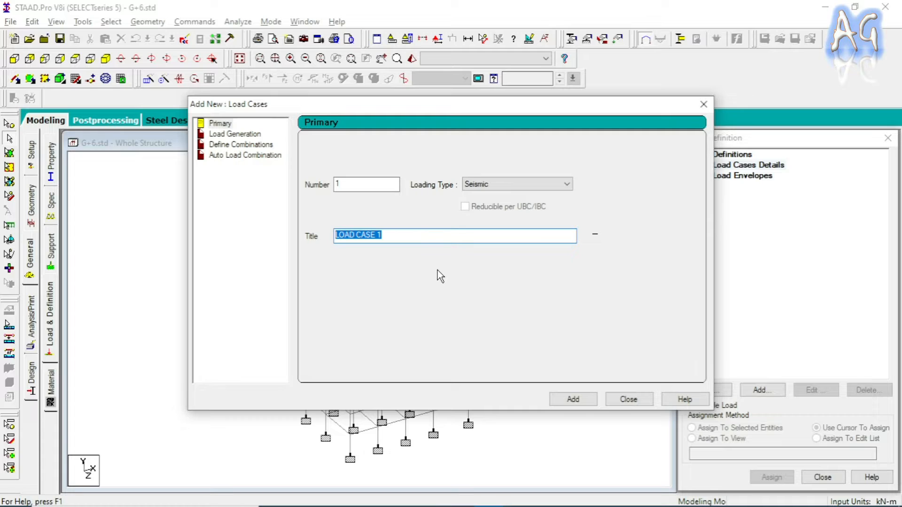
{"action": "type", "text": "S"}
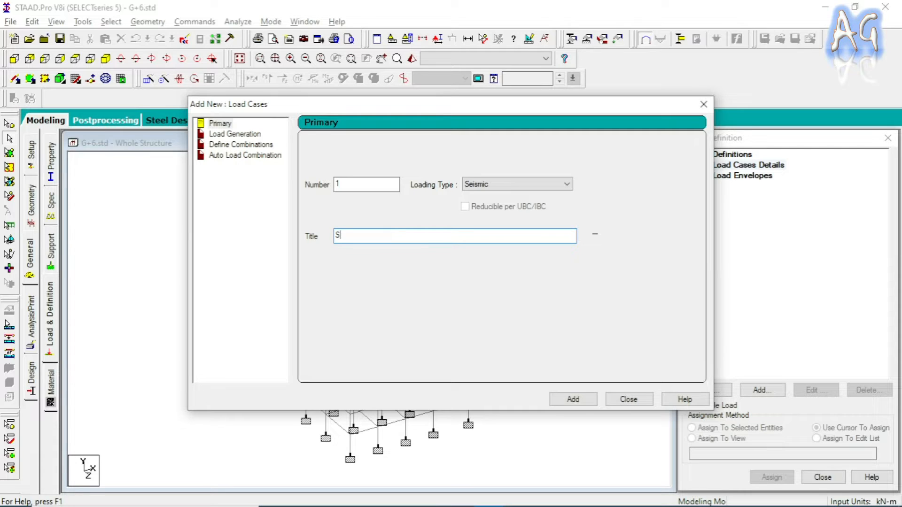
{"action": "type", "text": "L X direction"}
{"action": "left_click", "coordinate": [572, 399]}
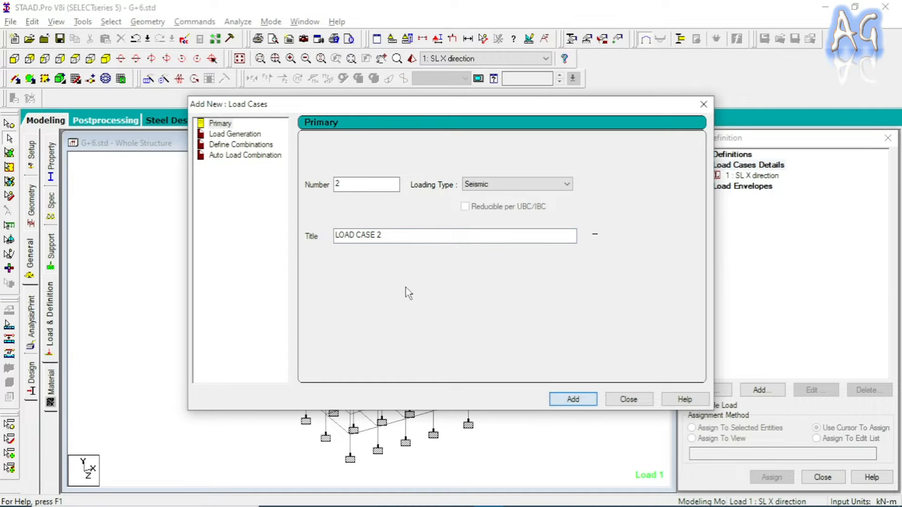
Step: Add primary load case 2 with loading type Seismic and the title "SL Z direction"
{"action": "left_click", "coordinate": [394, 238]}
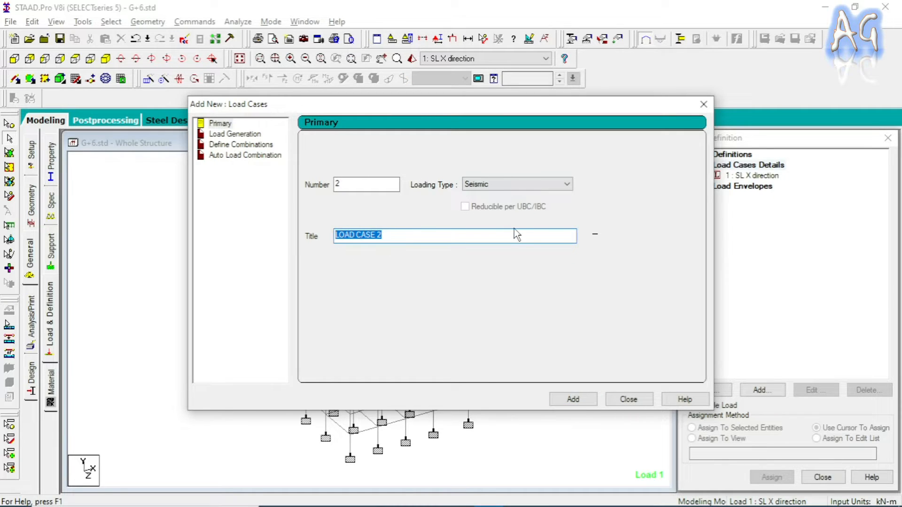
{"action": "type", "text": "SL"}
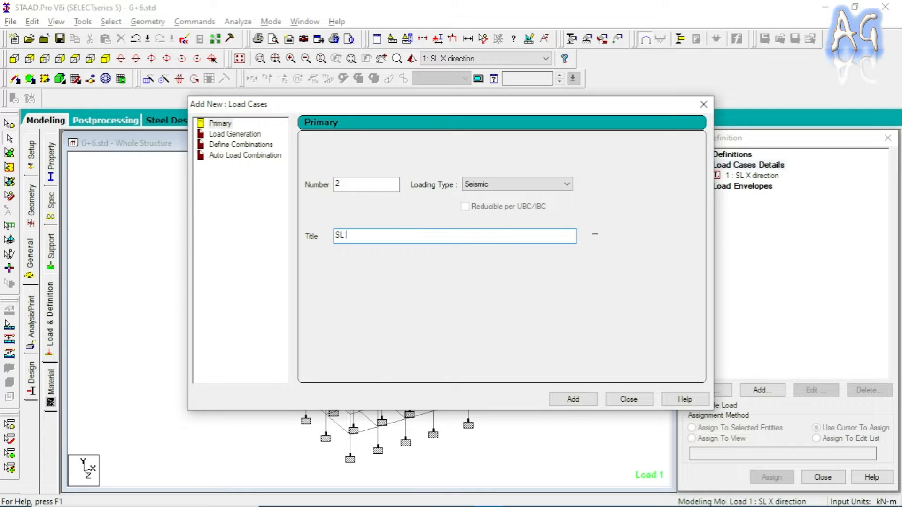
{"action": "type", "text": " Z Direction"}
{"action": "left_click_drag", "start_coordinate": [352, 236], "coordinate": [356, 236]}
{"action": "type", "text": "d"}
{"action": "left_click", "coordinate": [571, 404]}
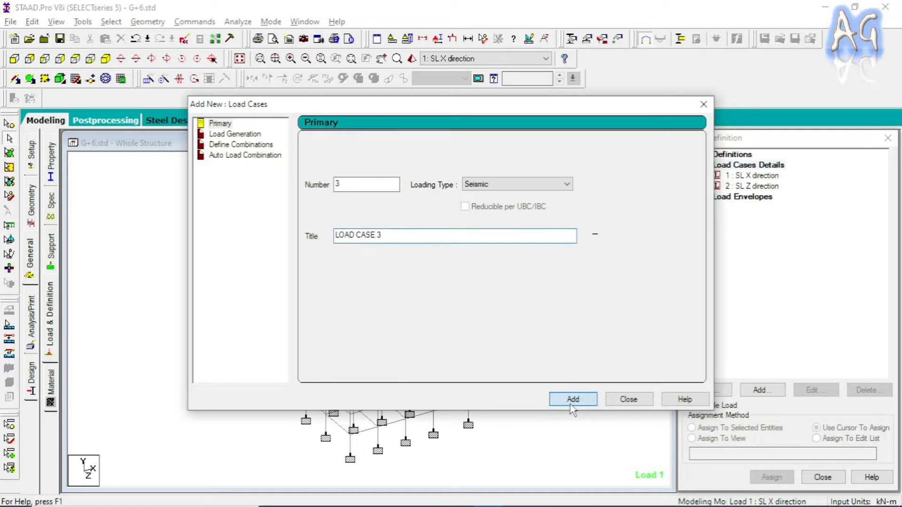
Step: Add primary load case 3 with loading type Dead and the title "Dead Load"
{"action": "left_click_drag", "start_coordinate": [481, 111], "coordinate": [460, 125]}
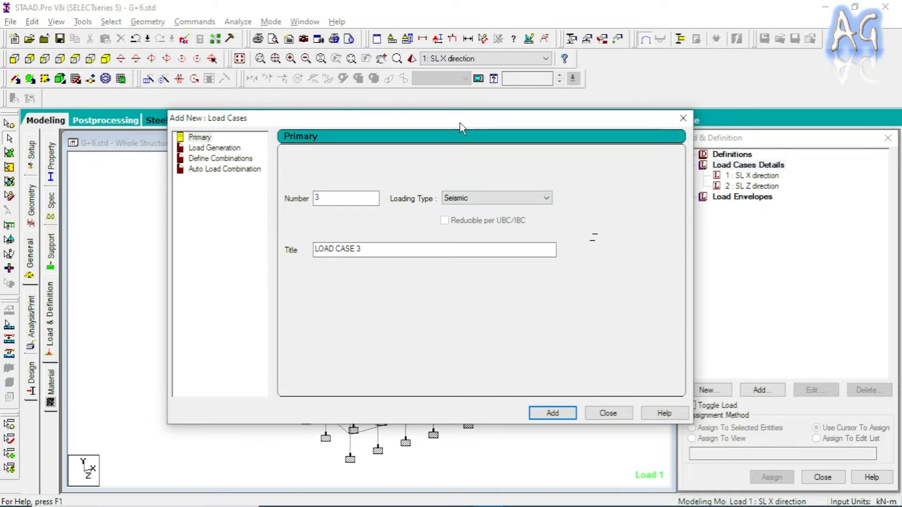
{"action": "left_click", "coordinate": [495, 203]}
{"action": "left_click", "coordinate": [494, 208]}
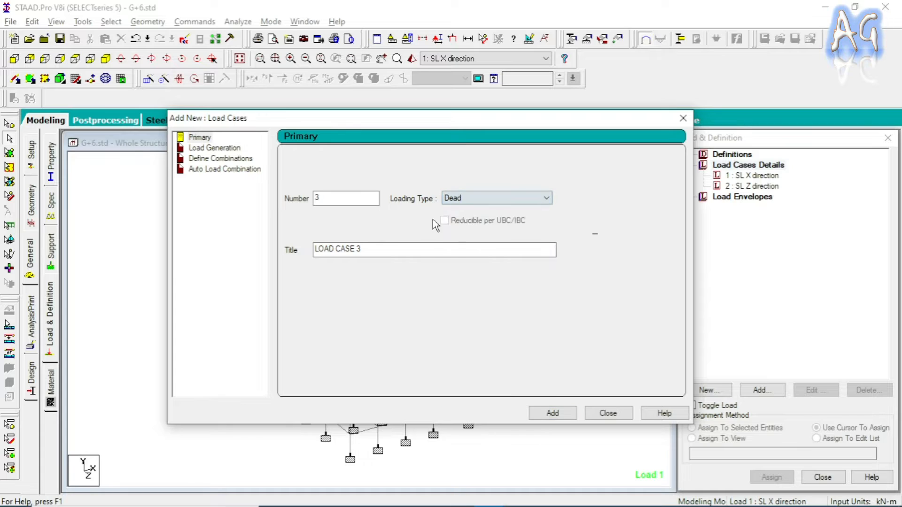
{"action": "left_click_drag", "start_coordinate": [389, 249], "coordinate": [288, 270]}
{"action": "type", "text": "Dead Load"}
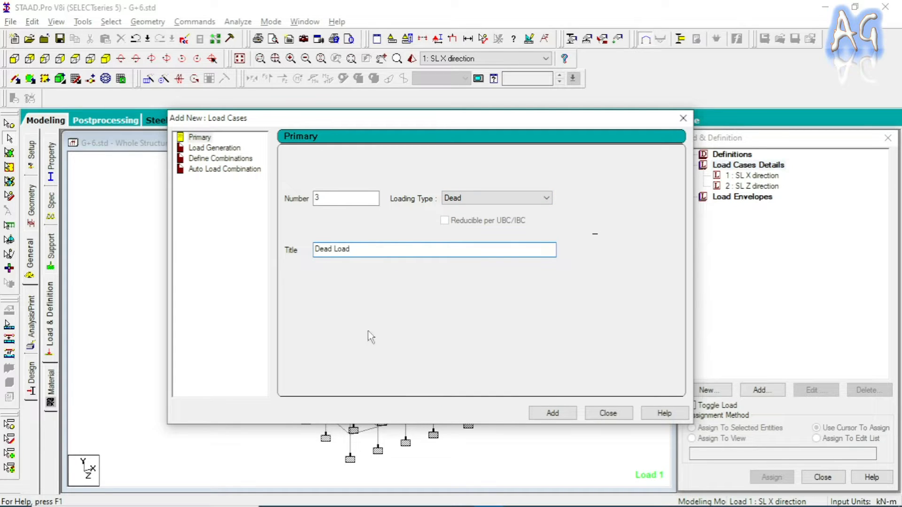
{"action": "left_click", "coordinate": [553, 413]}
Step: Add primary load case 4 with loading type Live and the title "Live Load", and finish adding load cases
{"action": "left_click_drag", "start_coordinate": [359, 249], "coordinate": [224, 243]}
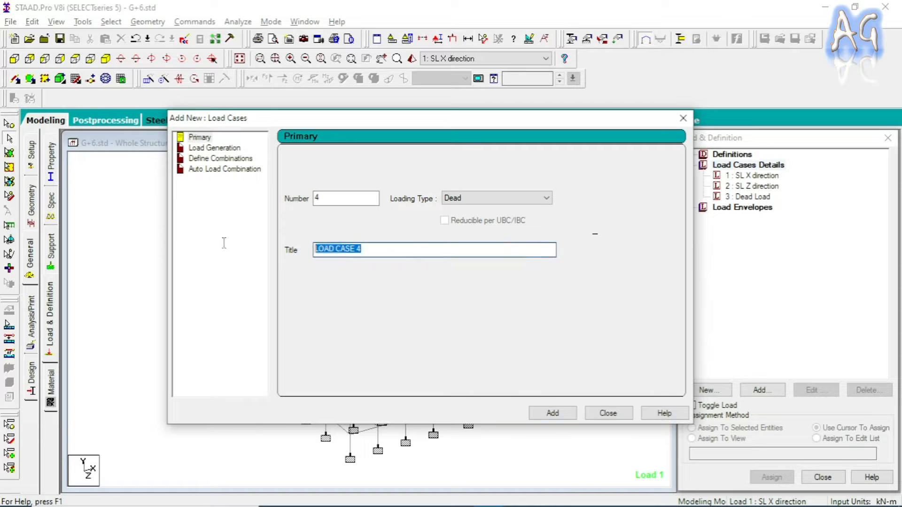
{"action": "left_click", "coordinate": [448, 199]}
{"action": "left_click", "coordinate": [465, 219]}
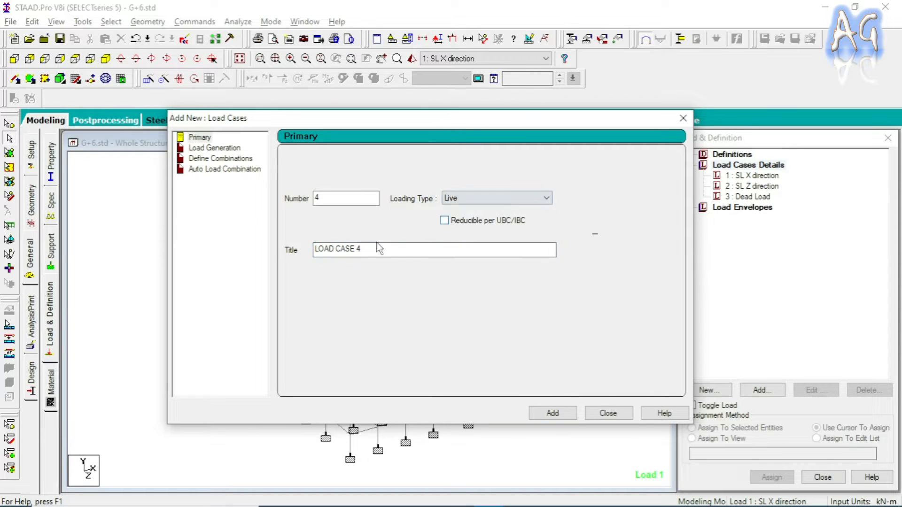
{"action": "left_click_drag", "start_coordinate": [380, 249], "coordinate": [147, 247]}
{"action": "type", "text": "Live Load"}
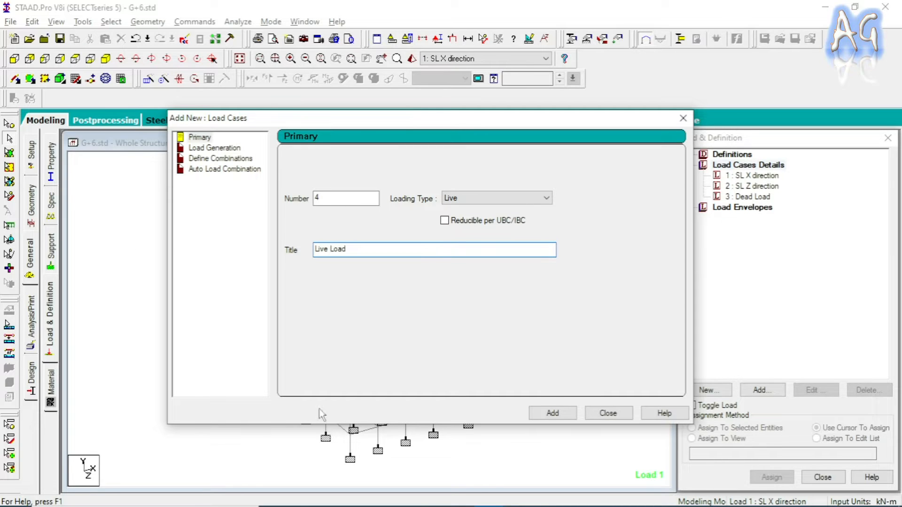
{"action": "left_click", "coordinate": [552, 414]}
{"action": "left_click", "coordinate": [607, 412]}
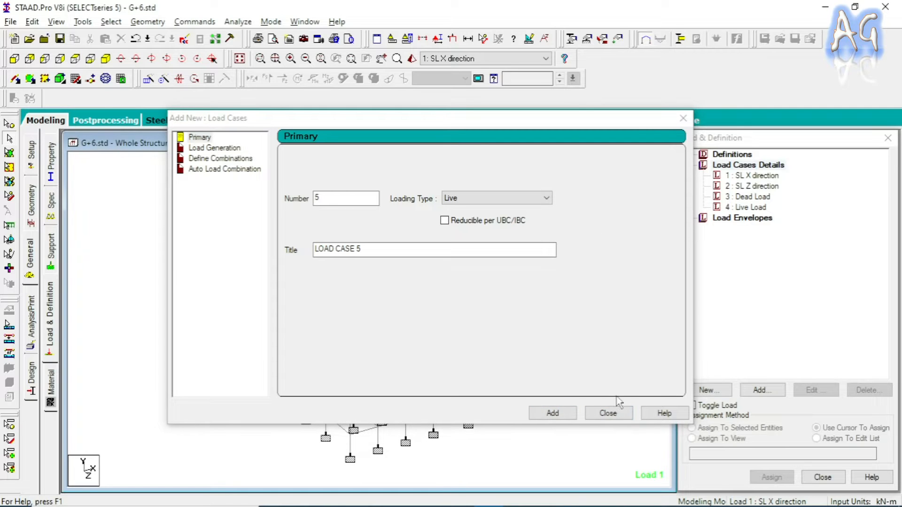
{"action": "left_click", "coordinate": [609, 413]}
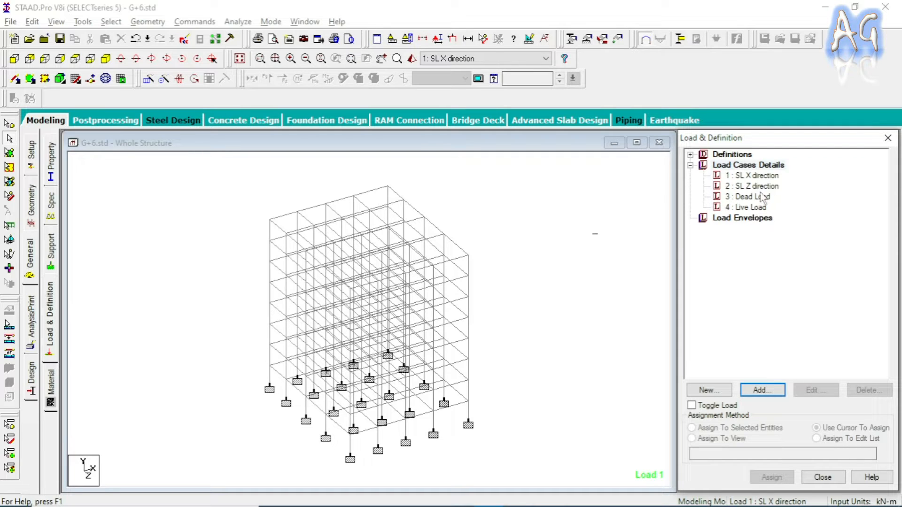
Step: Add a selfweight load in the Y direction with factor -1 to the Dead Load case
{"action": "left_click", "coordinate": [753, 197]}
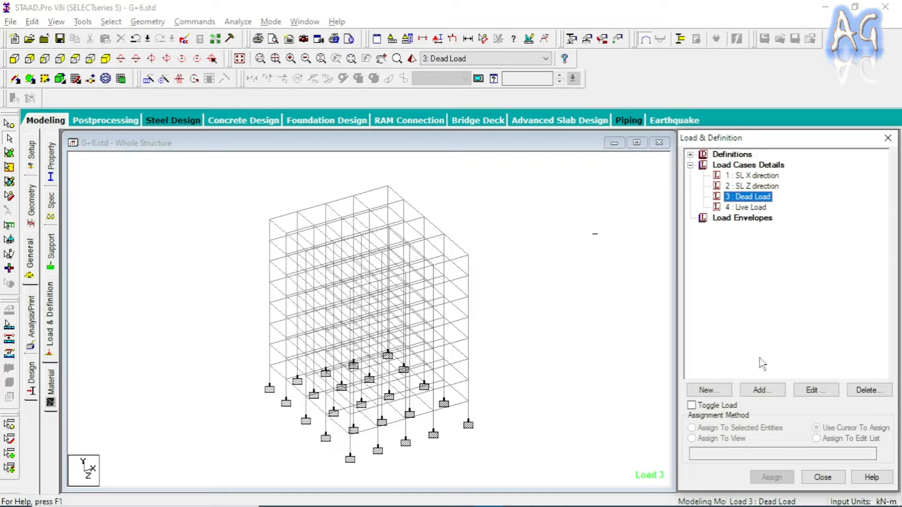
{"action": "left_click", "coordinate": [761, 391]}
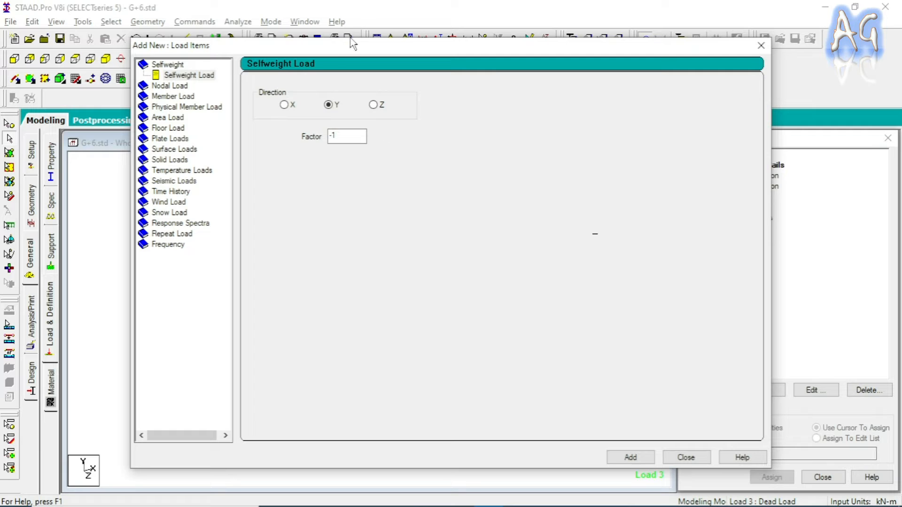
{"action": "left_click_drag", "start_coordinate": [351, 42], "coordinate": [348, 49]}
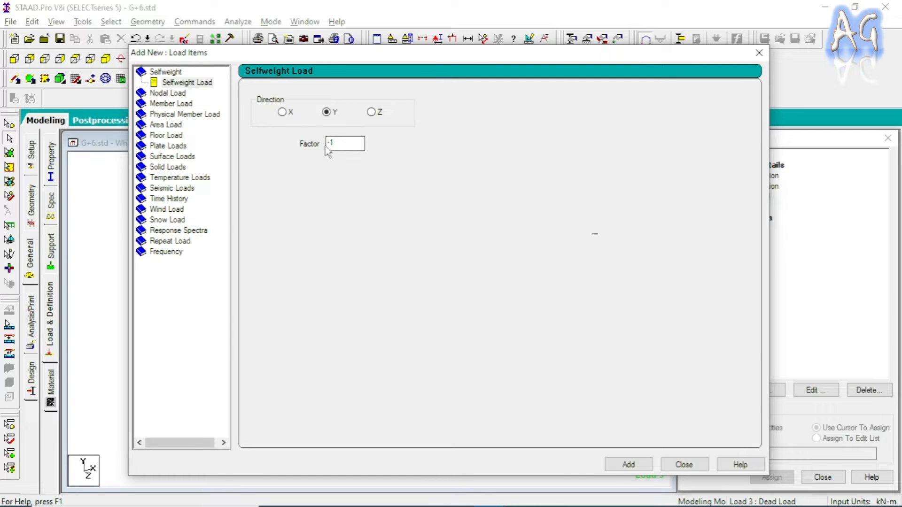
{"action": "left_click", "coordinate": [629, 465]}
{"action": "left_click", "coordinate": [684, 465]}
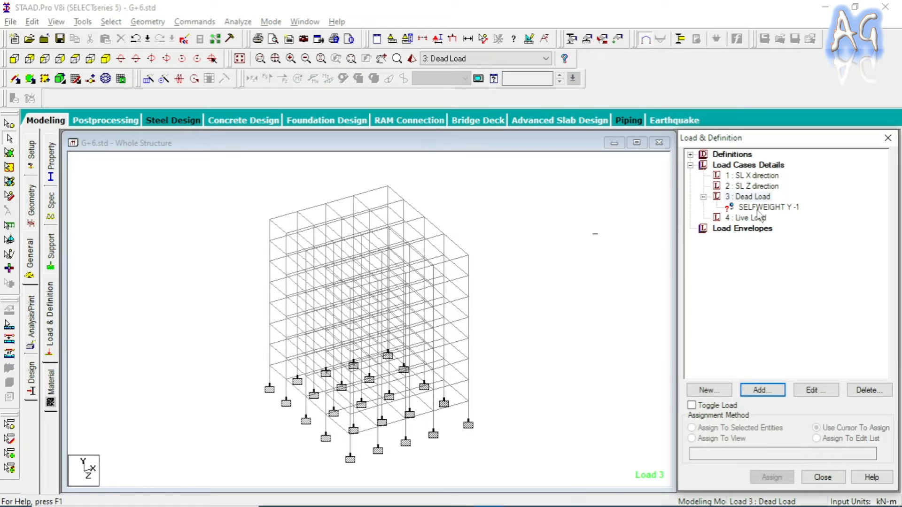
Step: Assign the SELFWEIGHT Y -1 load to the whole structure with the Assign To View method, and clear the member selection
{"action": "left_click", "coordinate": [776, 210]}
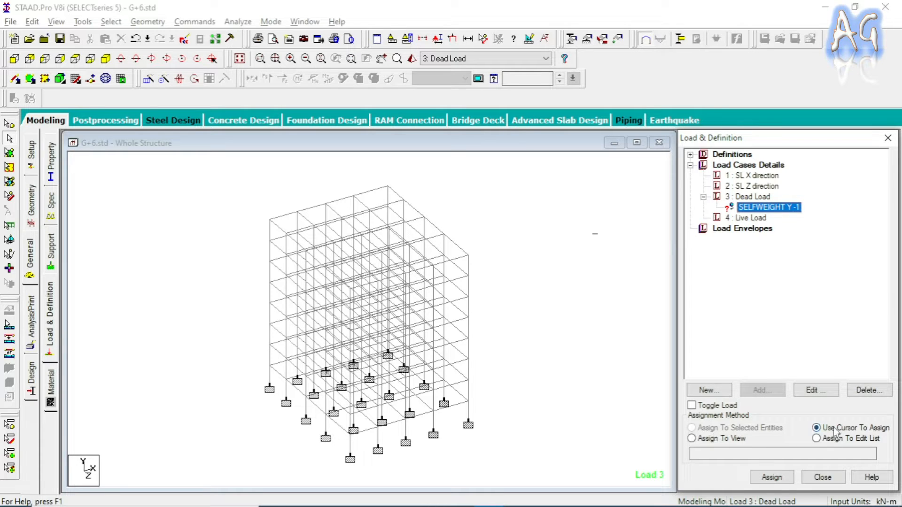
{"action": "left_click", "coordinate": [718, 439]}
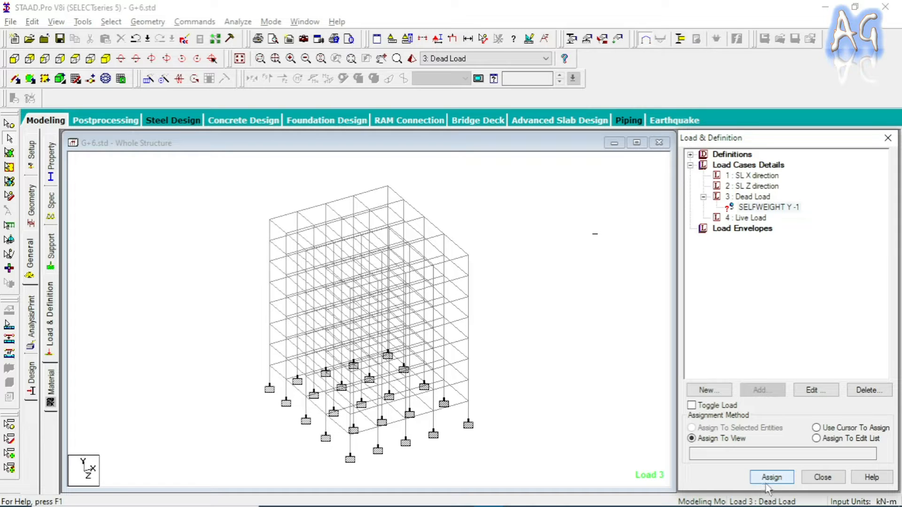
{"action": "left_click", "coordinate": [765, 208]}
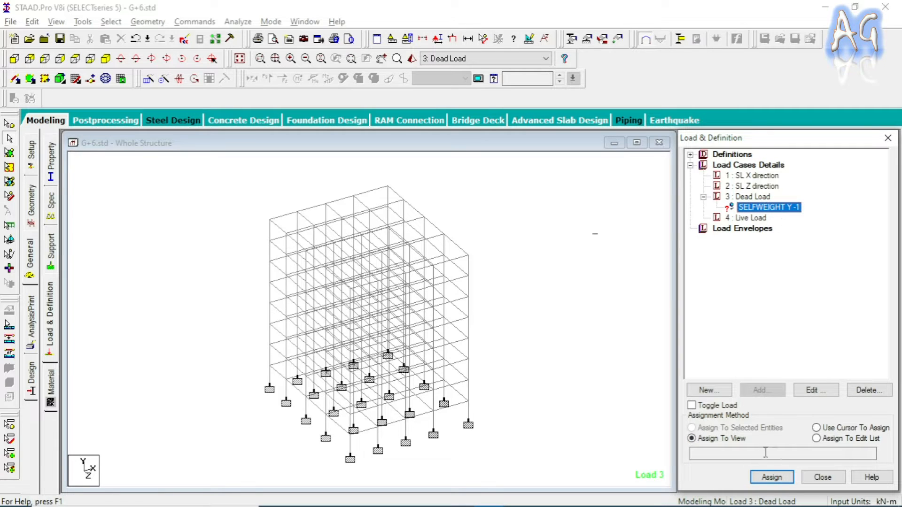
{"action": "left_click", "coordinate": [771, 478]}
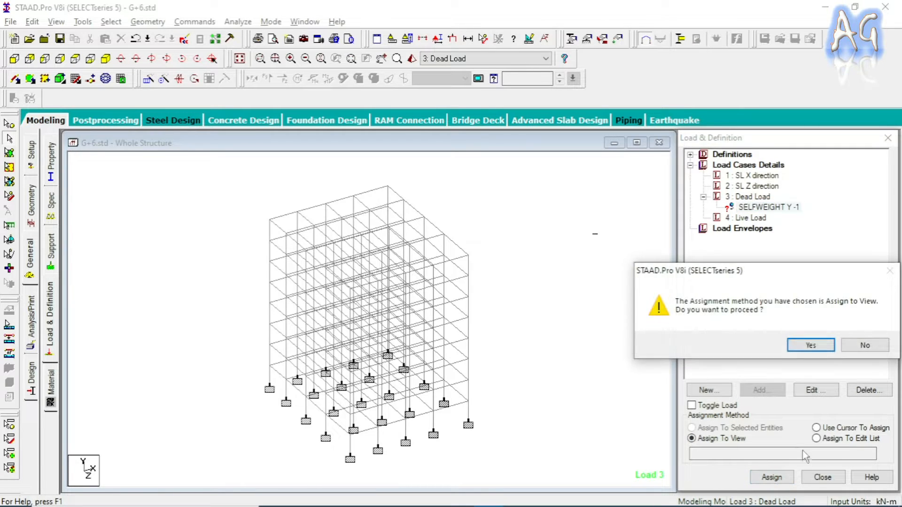
{"action": "left_click", "coordinate": [718, 349]}
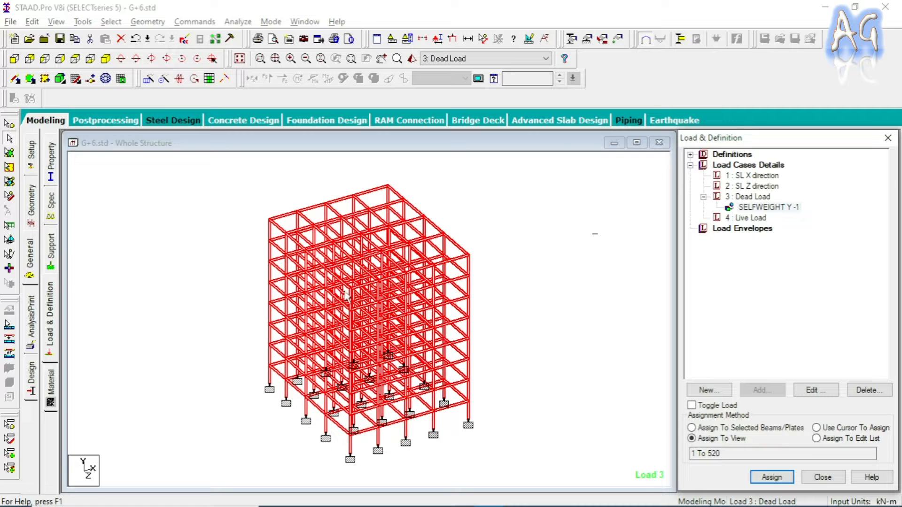
{"action": "left_click", "coordinate": [525, 283]}
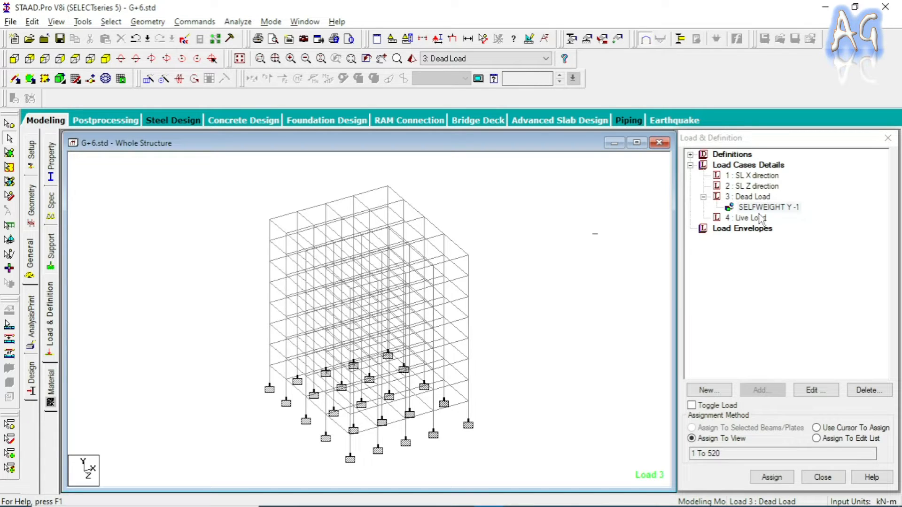
Step: Consult the wall load calculation image and add a uniform member force of -15 kN/m in the GY direction to the Dead Load case
{"action": "left_click", "coordinate": [748, 197]}
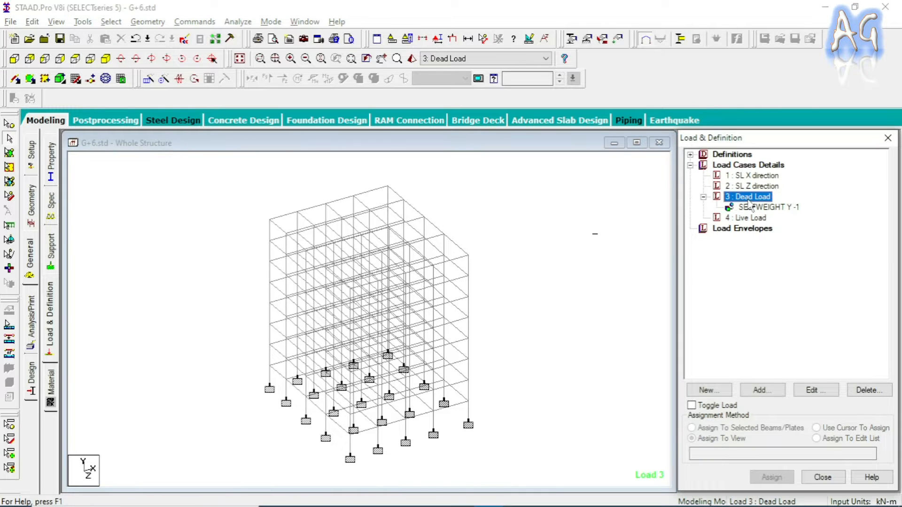
{"action": "left_click", "coordinate": [760, 390]}
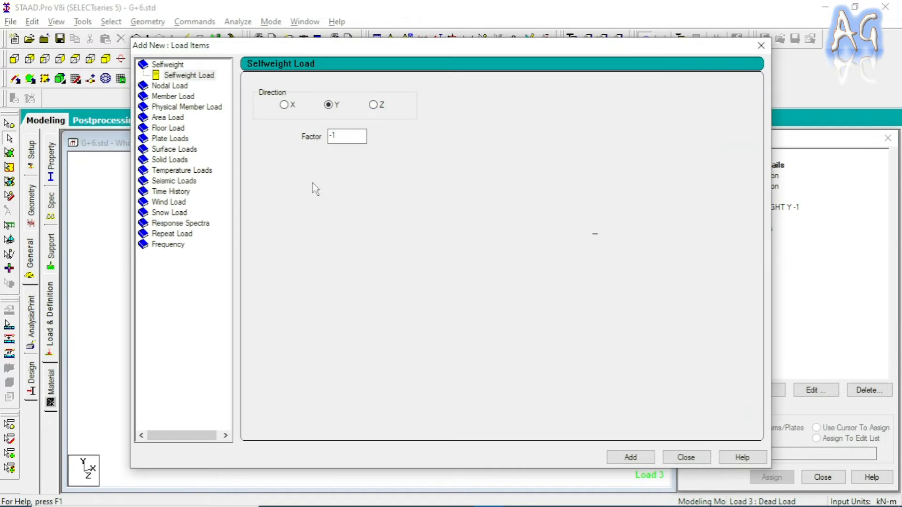
{"action": "left_click", "coordinate": [172, 97]}
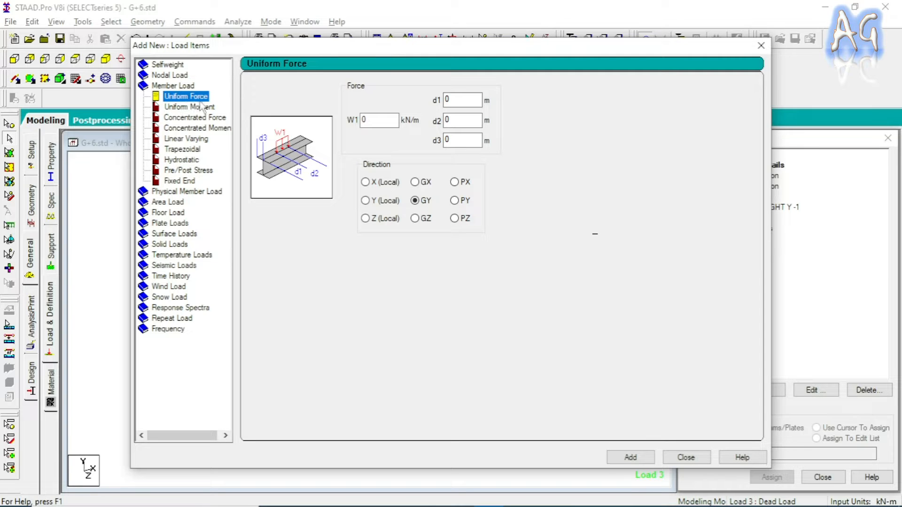
{"action": "key", "text": "alt+Tab"}
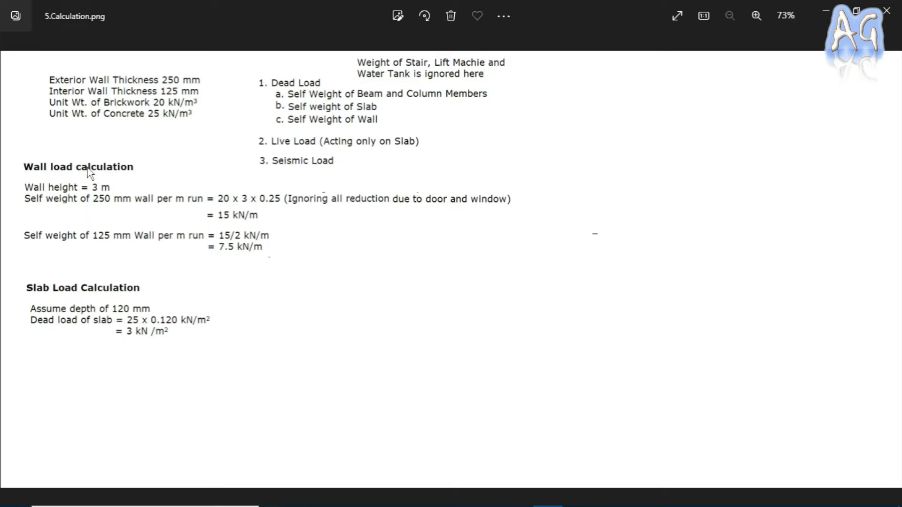
{"action": "key", "text": "Left"}
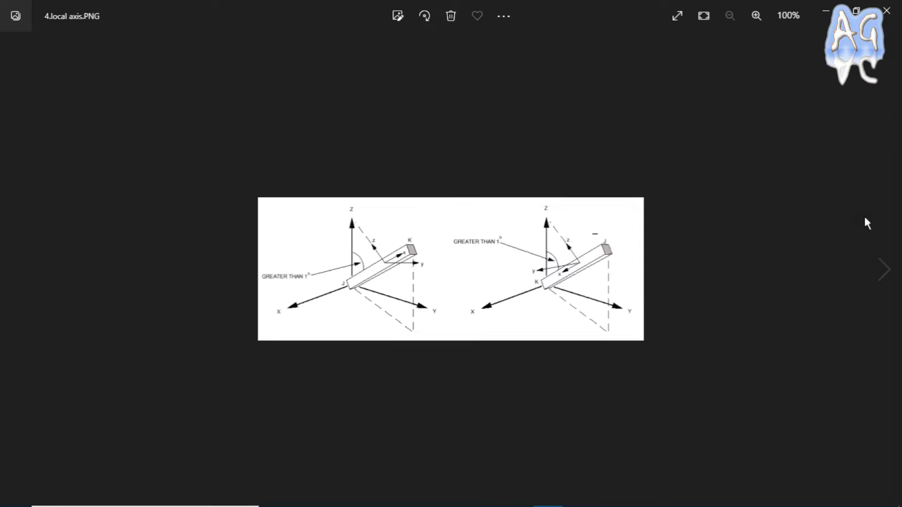
{"action": "left_click", "coordinate": [879, 259]}
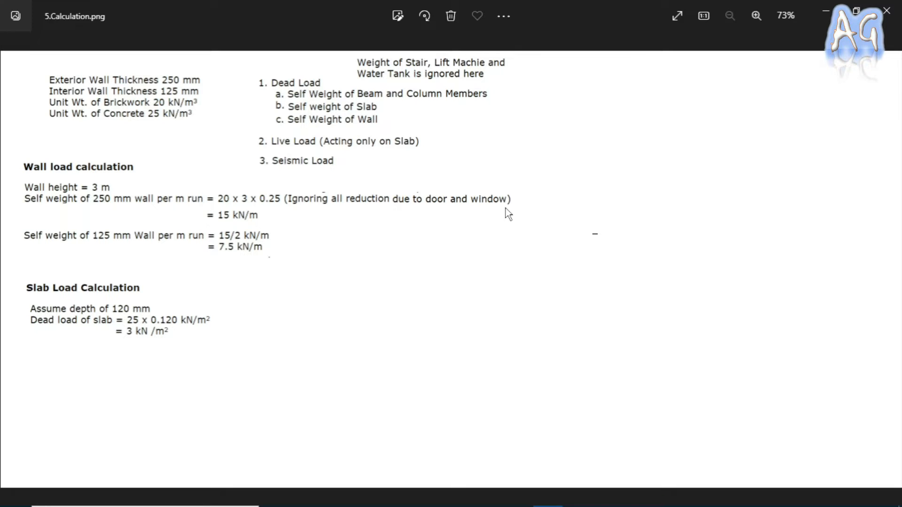
{"action": "key", "text": "alt+Tab"}
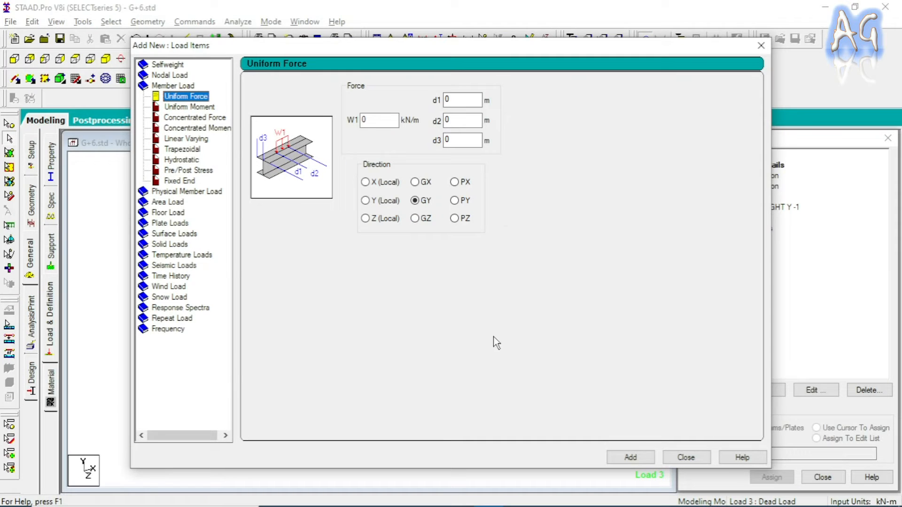
{"action": "double_click", "coordinate": [373, 123]}
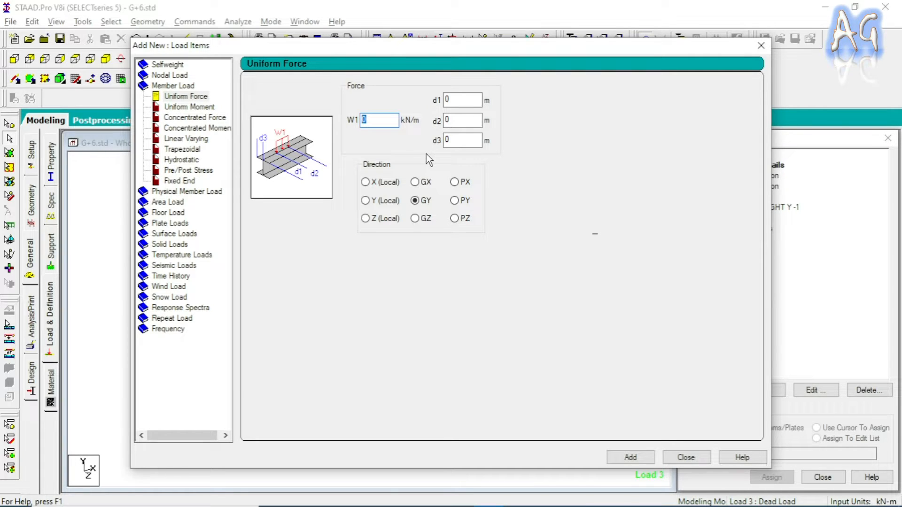
{"action": "type", "text": "-15"}
{"action": "left_click", "coordinate": [631, 458]}
Step: Add a second uniform member force of -7.5 kN/m in GY to the Dead Load case and finish adding load items
{"action": "type", "text": "-7.5"}
{"action": "left_click", "coordinate": [630, 458]}
{"action": "left_click", "coordinate": [686, 458]}
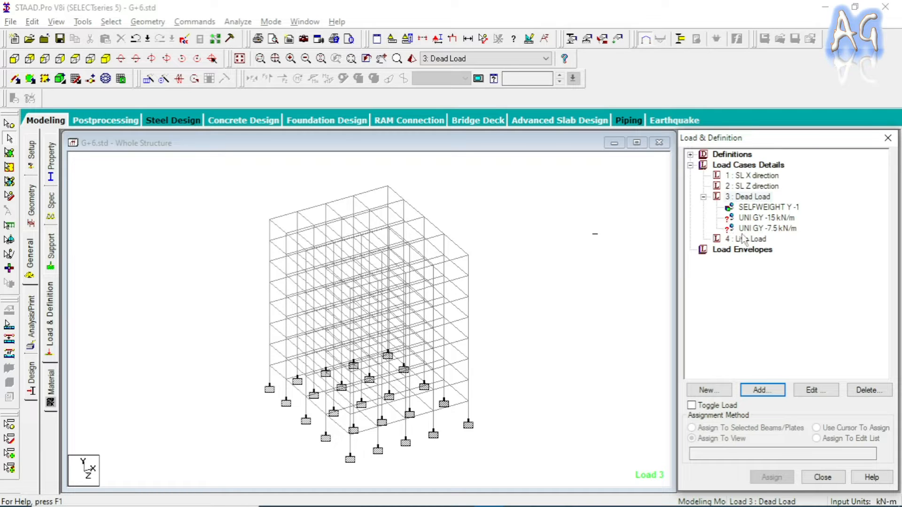
Step: Select the beams of the six floor levels between the lowest beam level and the roof in elevation, and display only those beams
{"action": "left_click", "coordinate": [757, 218]}
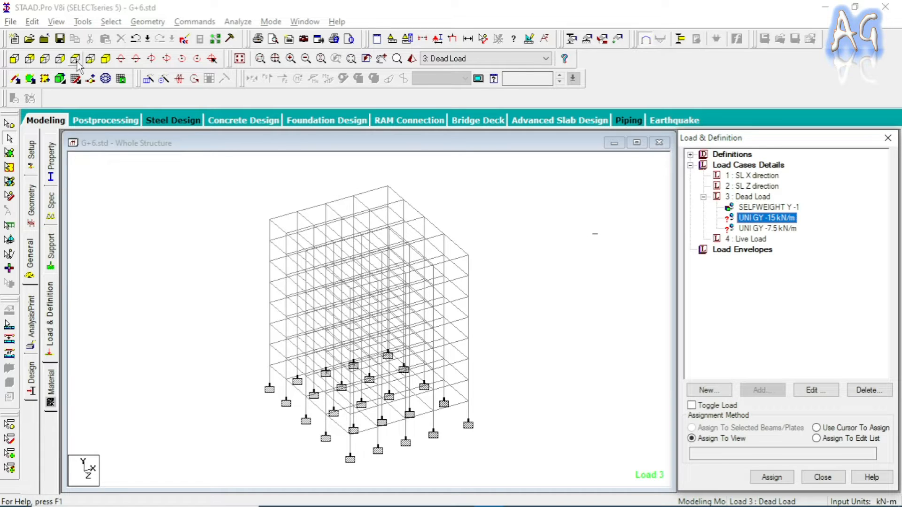
{"action": "left_click", "coordinate": [505, 253]}
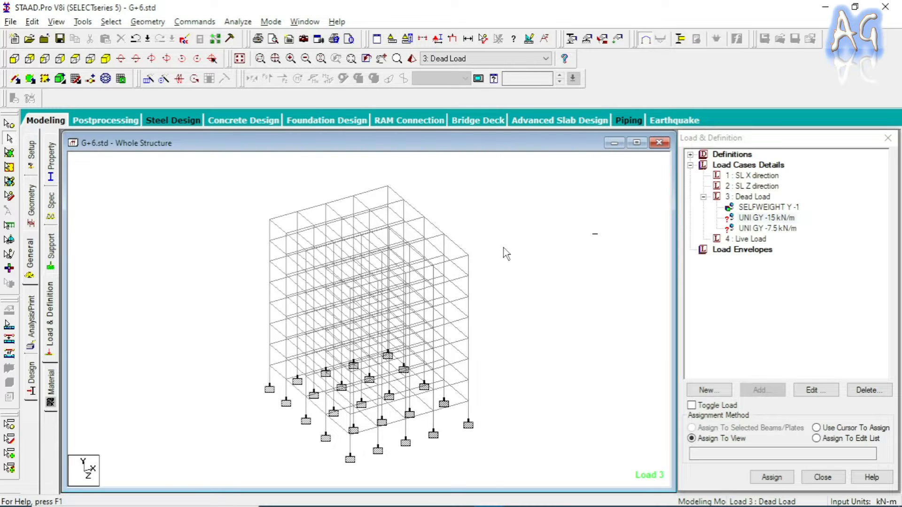
{"action": "left_click", "coordinate": [30, 59]}
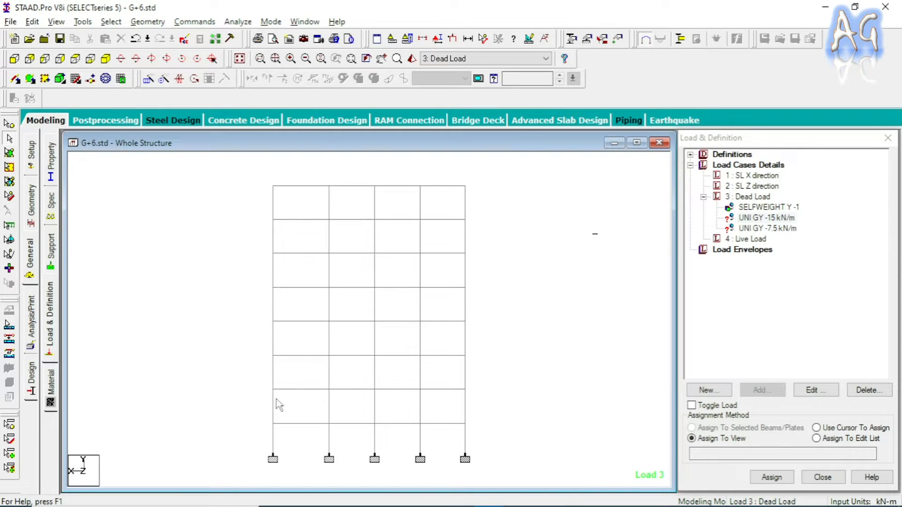
{"action": "left_click_drag", "start_coordinate": [266, 381], "coordinate": [481, 406]}
{"action": "left_click_drag", "start_coordinate": [264, 353], "coordinate": [493, 368], "text": "ctrl"}
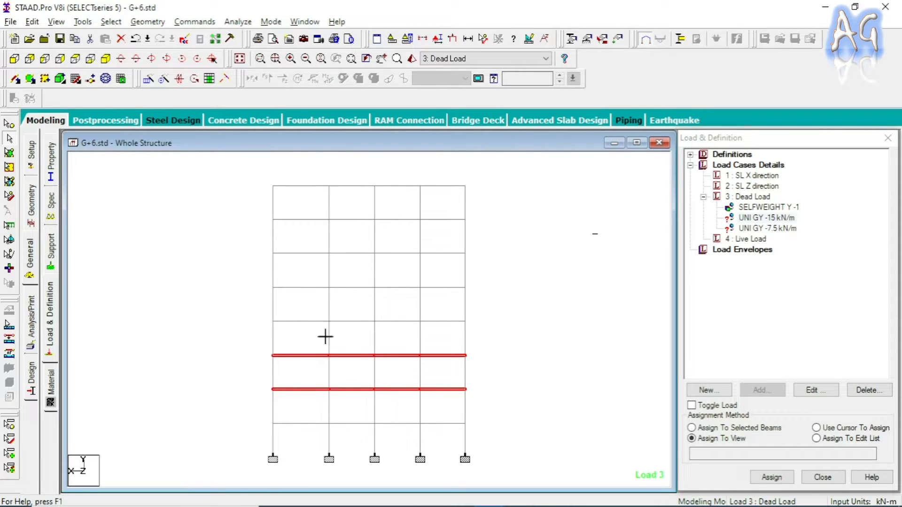
{"action": "left_click_drag", "start_coordinate": [263, 311], "coordinate": [494, 332], "text": "ctrl"}
{"action": "left_click_drag", "start_coordinate": [265, 283], "coordinate": [475, 302], "text": "ctrl"}
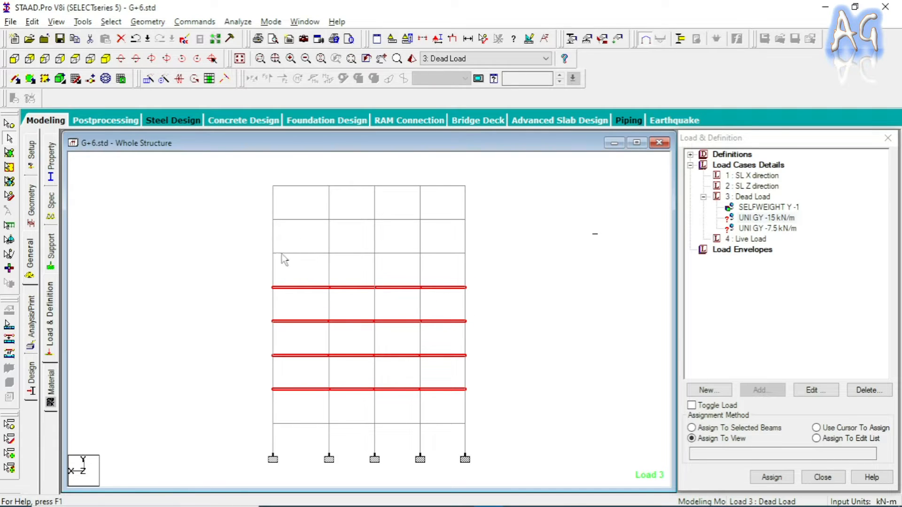
{"action": "left_click_drag", "start_coordinate": [265, 245], "coordinate": [479, 259], "text": "ctrl"}
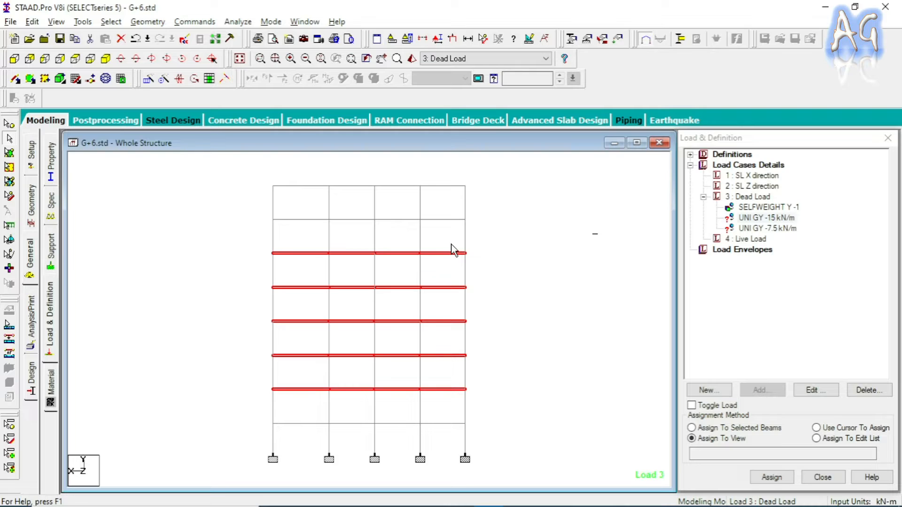
{"action": "left_click_drag", "start_coordinate": [419, 230], "coordinate": [483, 231], "text": "ctrl"}
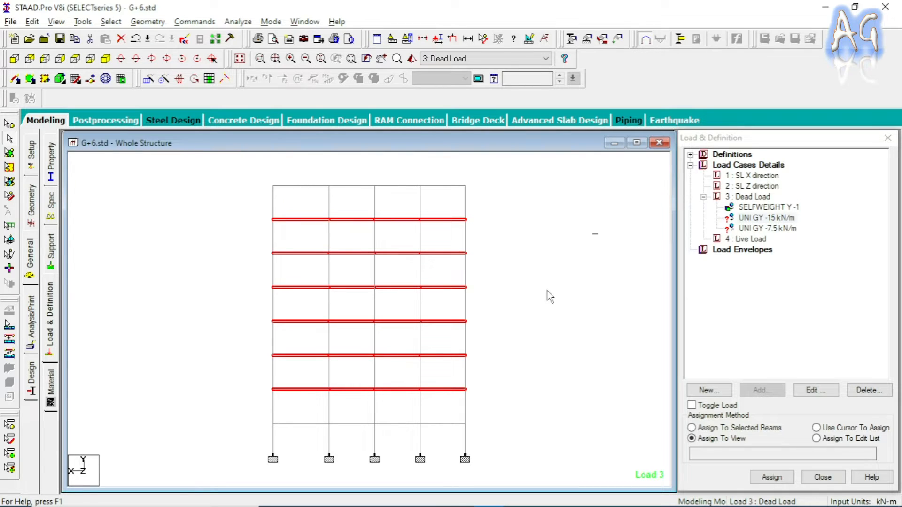
{"action": "left_click", "coordinate": [56, 21]}
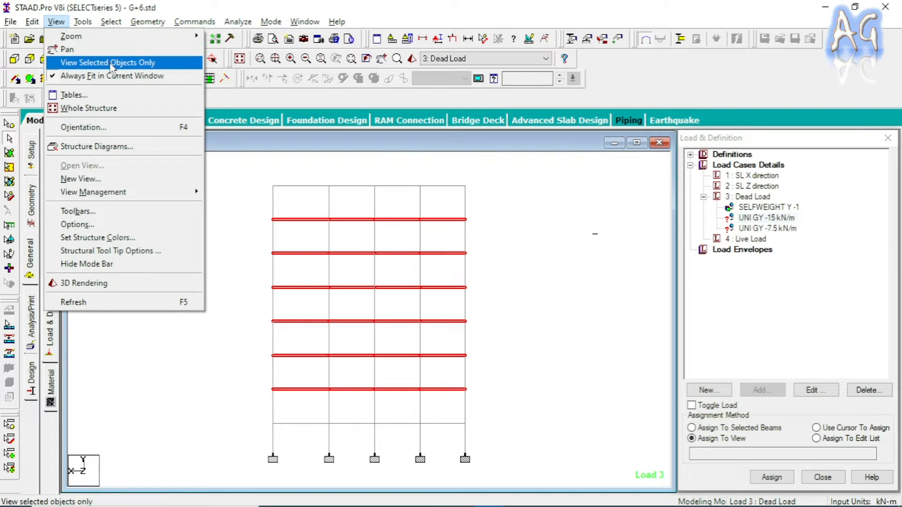
{"action": "left_click", "coordinate": [113, 63]}
{"action": "left_click", "coordinate": [505, 256]}
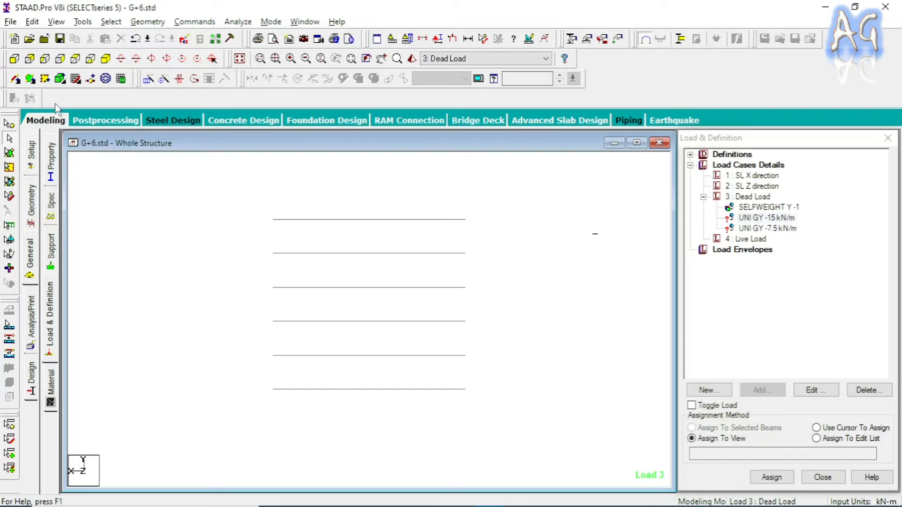
Step: Choose the UNI GY -15 kN/m load item and select all the perimeter beams of the displayed floors in plan
{"action": "left_click", "coordinate": [75, 58]}
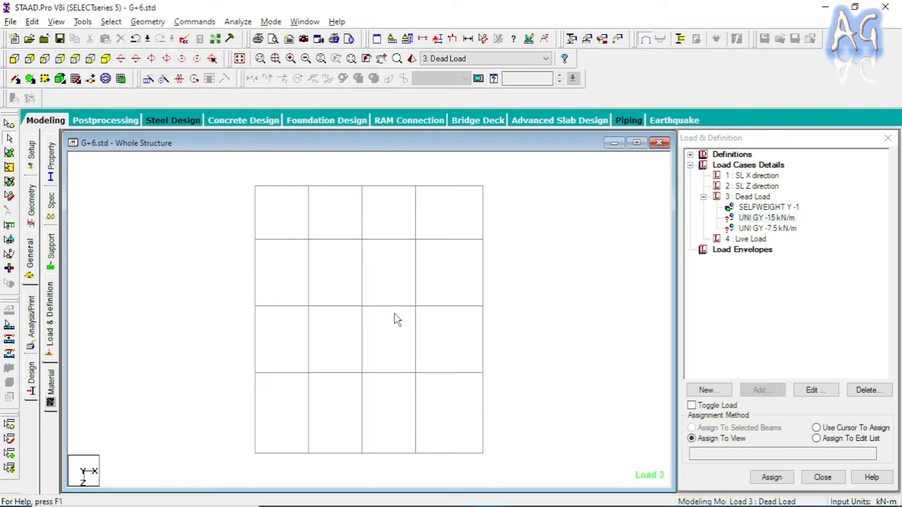
{"action": "left_click", "coordinate": [772, 219]}
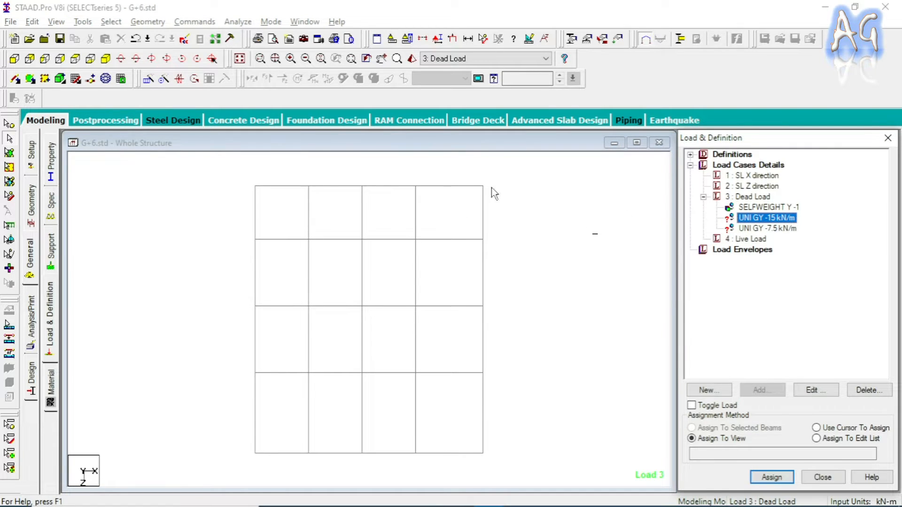
{"action": "left_click_drag", "start_coordinate": [476, 173], "coordinate": [497, 467]}
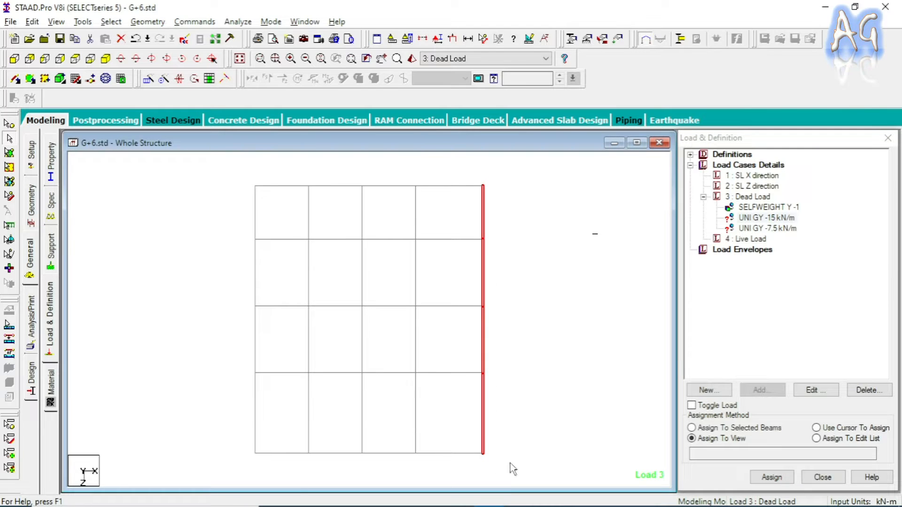
{"action": "left_click_drag", "start_coordinate": [236, 200], "coordinate": [269, 464], "text": "ctrl"}
{"action": "left_click_drag", "start_coordinate": [246, 165], "coordinate": [502, 201], "text": "ctrl"}
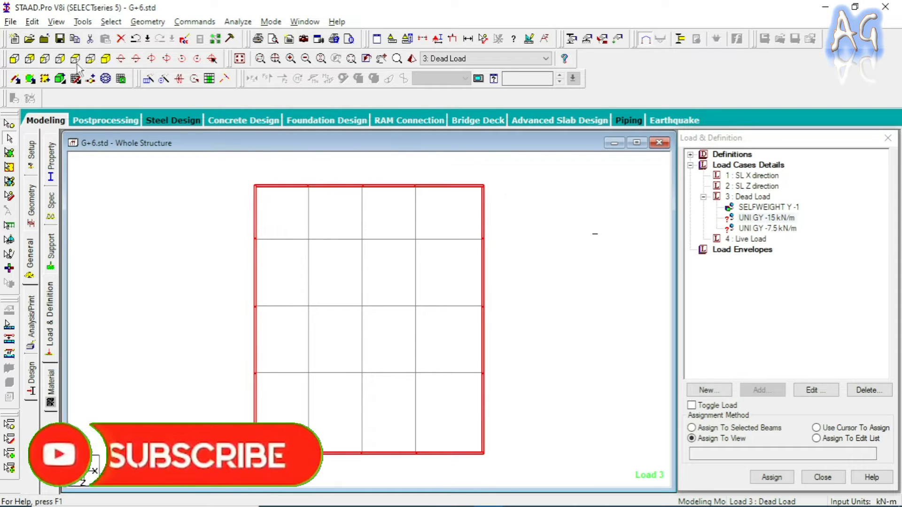
Step: Assign the UNI GY -15 kN/m load to the selected perimeter beams with the Assign To Selected Beams method
{"action": "left_click", "coordinate": [105, 58]}
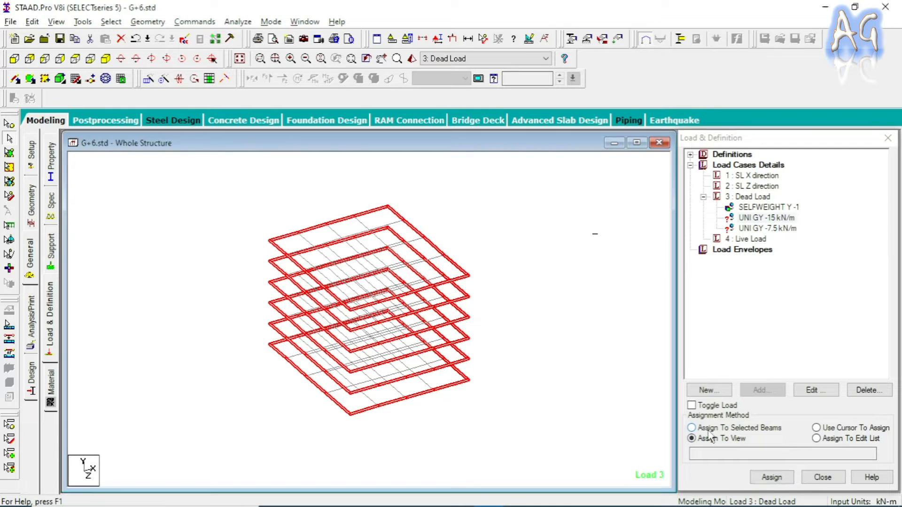
{"action": "left_click", "coordinate": [759, 428]}
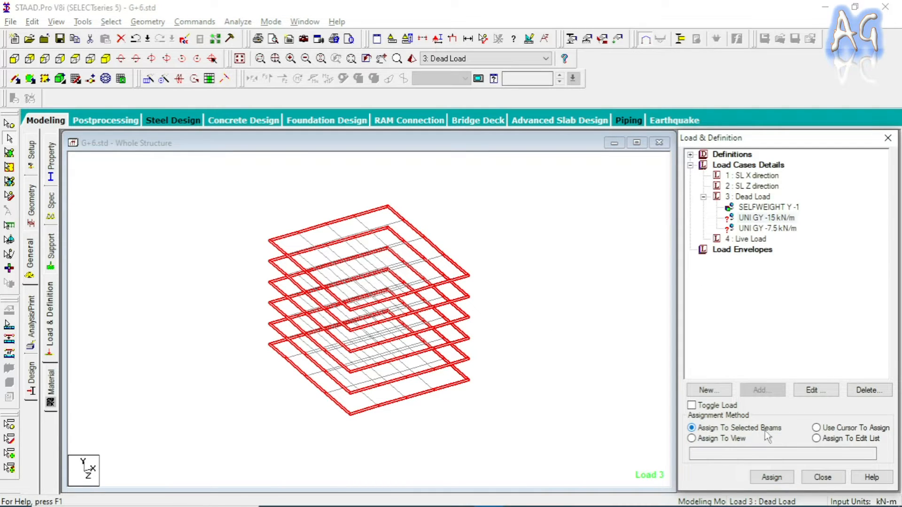
{"action": "left_click", "coordinate": [772, 477]}
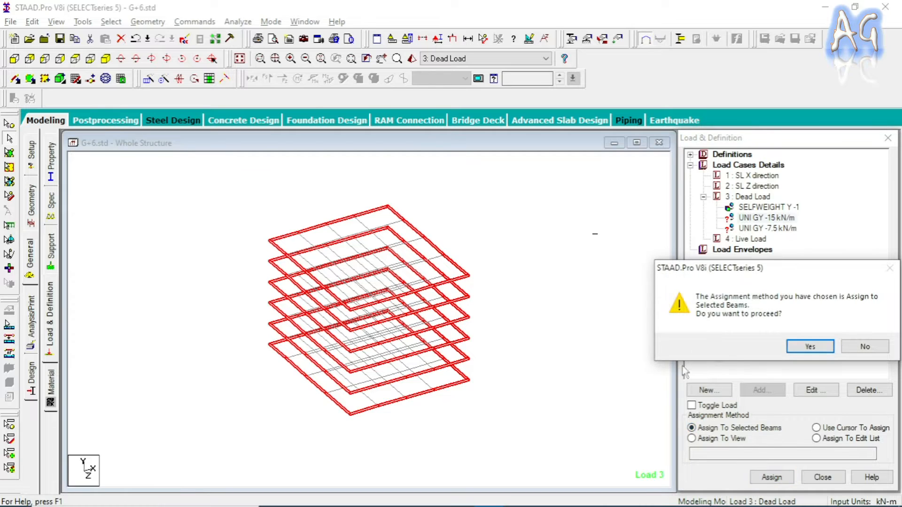
{"action": "left_click", "coordinate": [799, 347]}
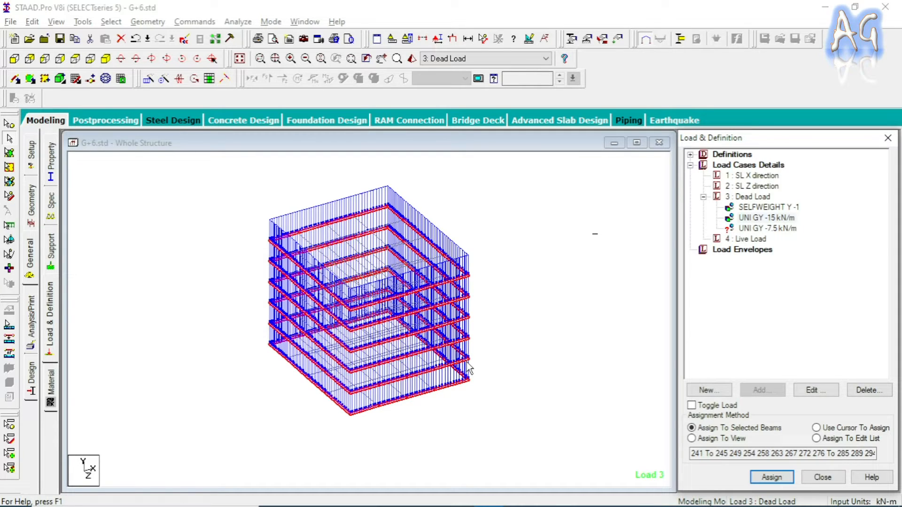
Step: Choose the UNI GY -7.5 kN/m load item and select only the interior beams of the displayed floors in plan
{"action": "left_click", "coordinate": [769, 229]}
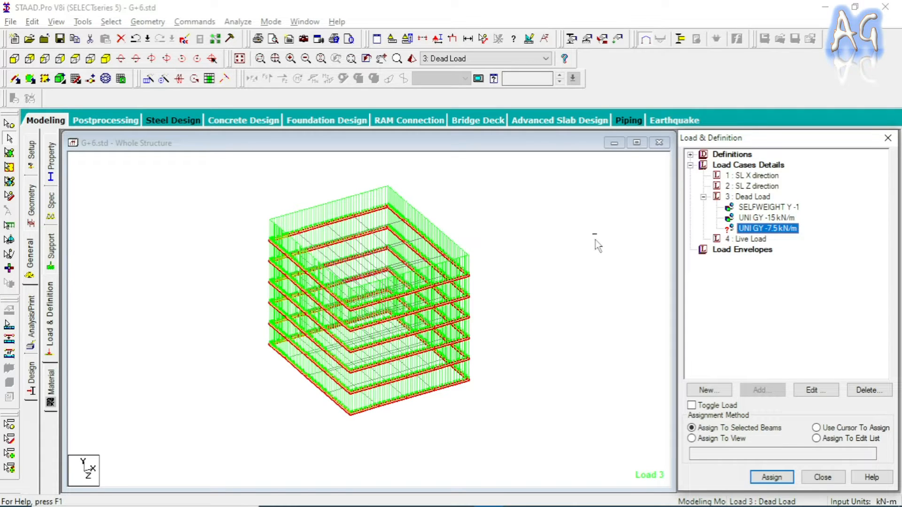
{"action": "left_click", "coordinate": [105, 59]}
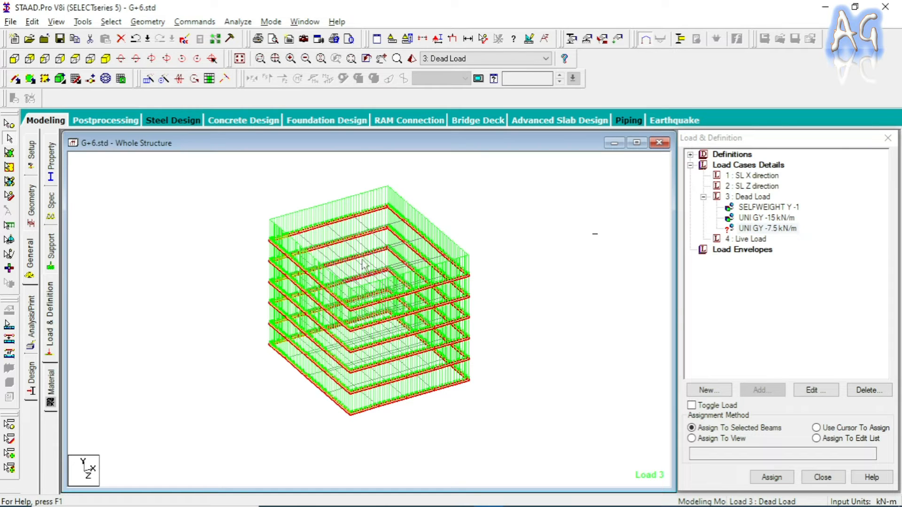
{"action": "left_click", "coordinate": [75, 59]}
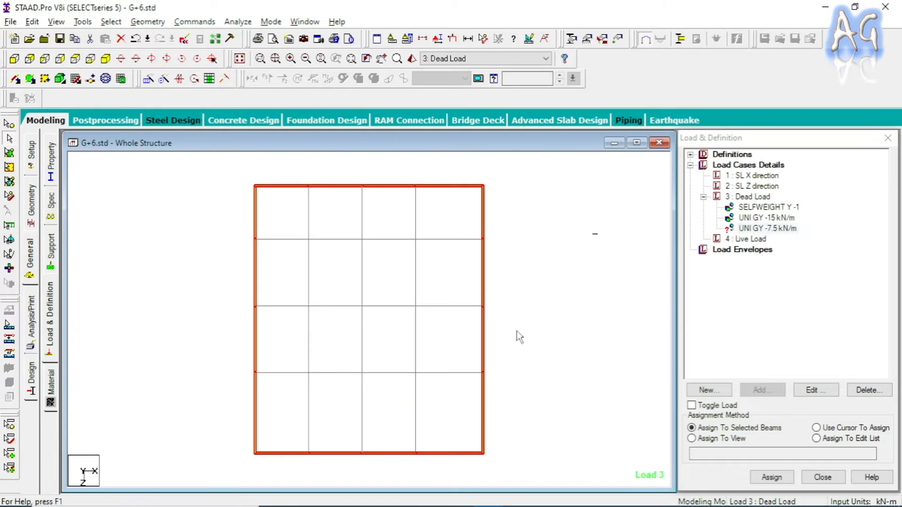
{"action": "left_click", "coordinate": [543, 329]}
{"action": "left_click_drag", "start_coordinate": [447, 414], "coordinate": [290, 234]}
{"action": "left_click_drag", "start_coordinate": [442, 407], "coordinate": [456, 438]}
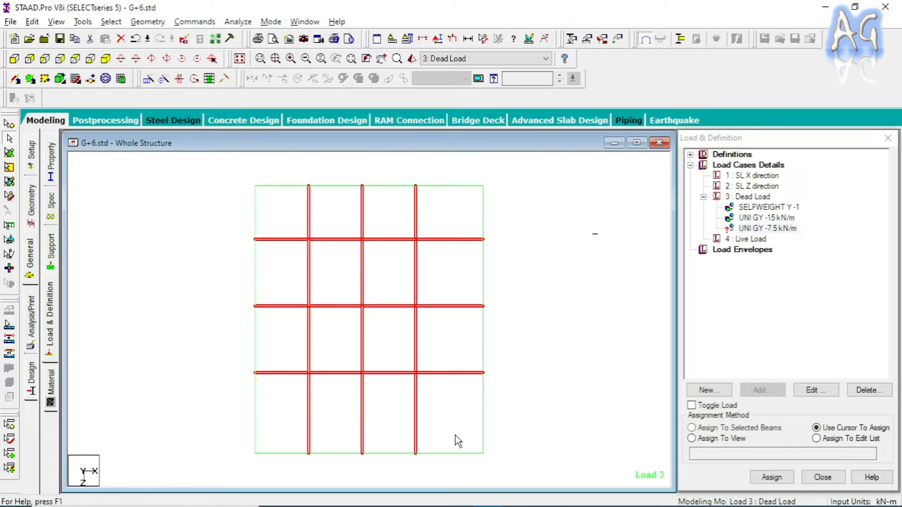
Step: Assign the UNI GY -7.5 kN/m load to the selected interior beams with Assign To Selected Beams, and clear the selection
{"action": "left_click", "coordinate": [107, 60]}
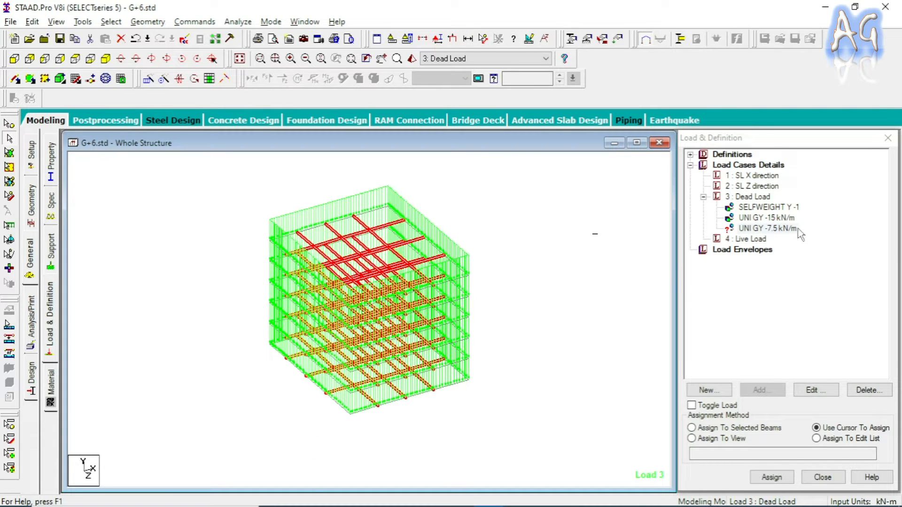
{"action": "left_click", "coordinate": [744, 431]}
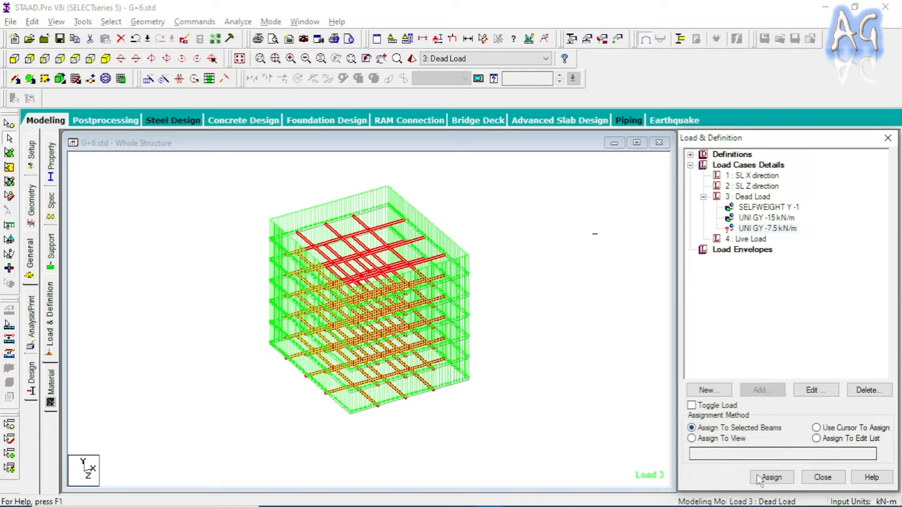
{"action": "left_click", "coordinate": [771, 477]}
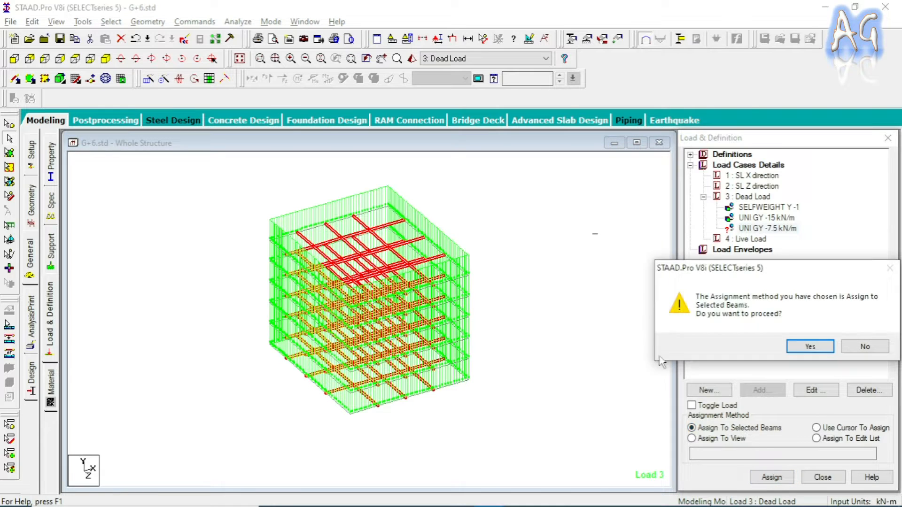
{"action": "left_click", "coordinate": [801, 348]}
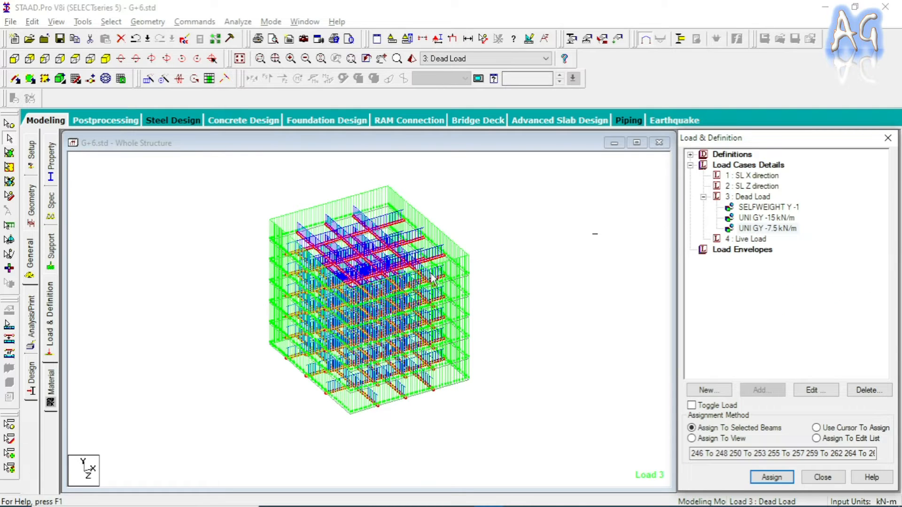
{"action": "left_click", "coordinate": [528, 268]}
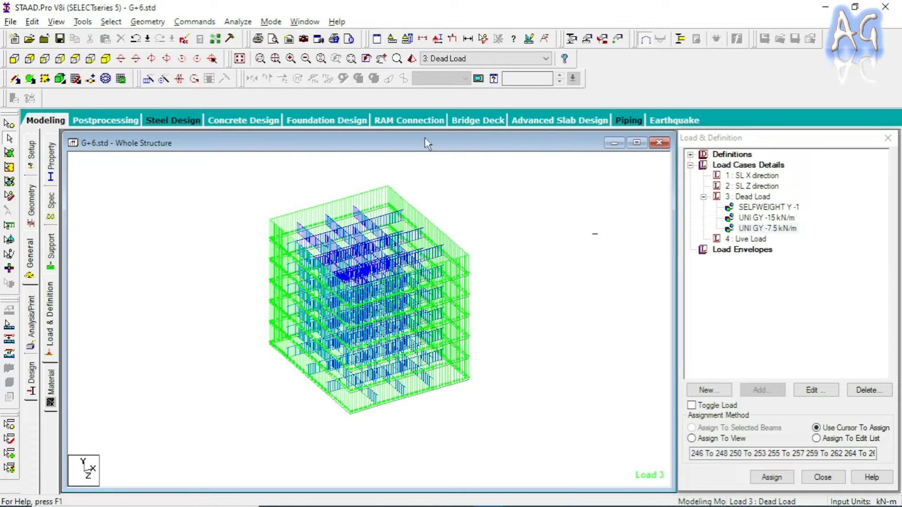
Step: Turn on the Load Values labels in the diagram settings
{"action": "left_click", "coordinate": [439, 41]}
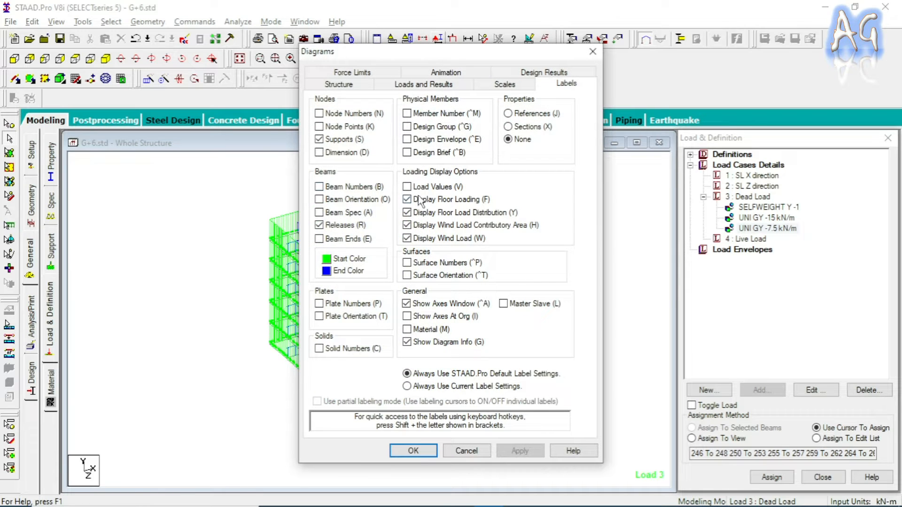
{"action": "left_click", "coordinate": [407, 186]}
{"action": "left_click", "coordinate": [520, 451]}
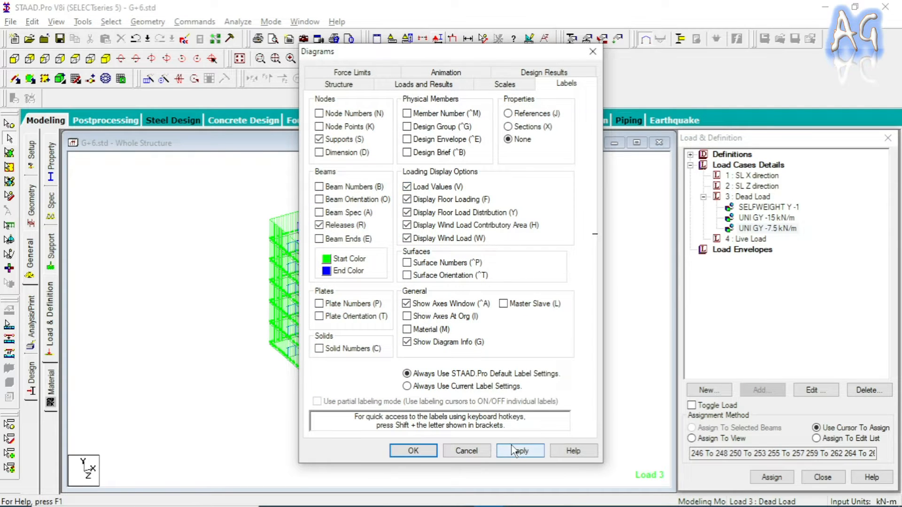
{"action": "left_click", "coordinate": [424, 450]}
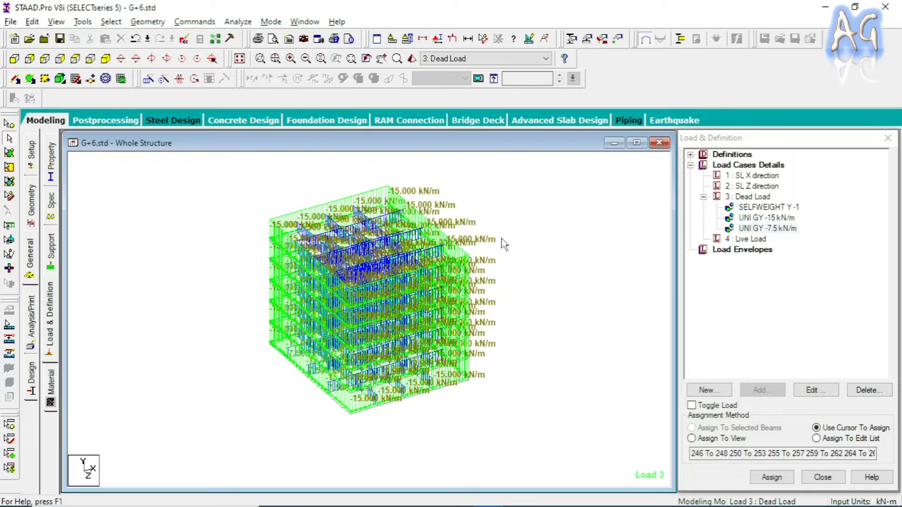
Step: Examine the assigned wall load values in the plan view and consult the slab load section of the calculation image
{"action": "scroll", "coordinate": [365, 220], "scroll_direction": "up", "scroll_amount": 2}
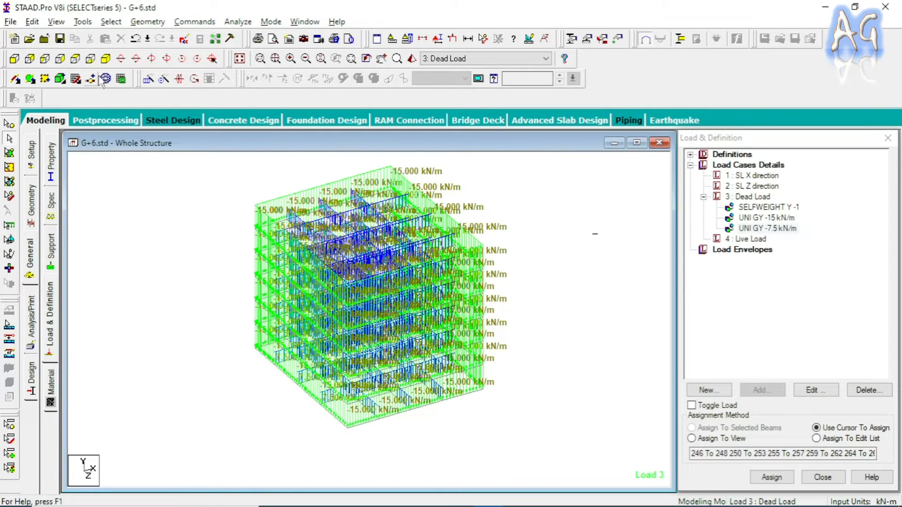
{"action": "left_click", "coordinate": [86, 61]}
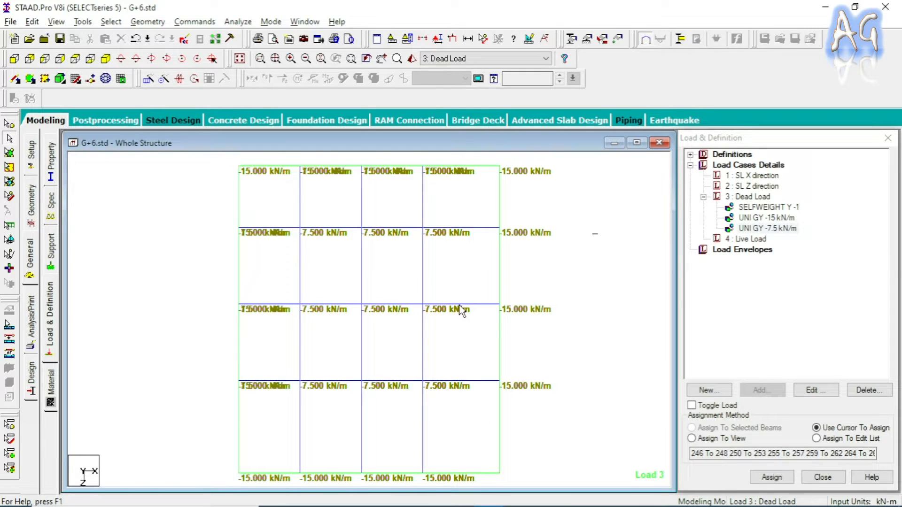
{"action": "left_click", "coordinate": [449, 287]}
{"action": "left_click", "coordinate": [370, 278]}
{"action": "left_click", "coordinate": [547, 493]}
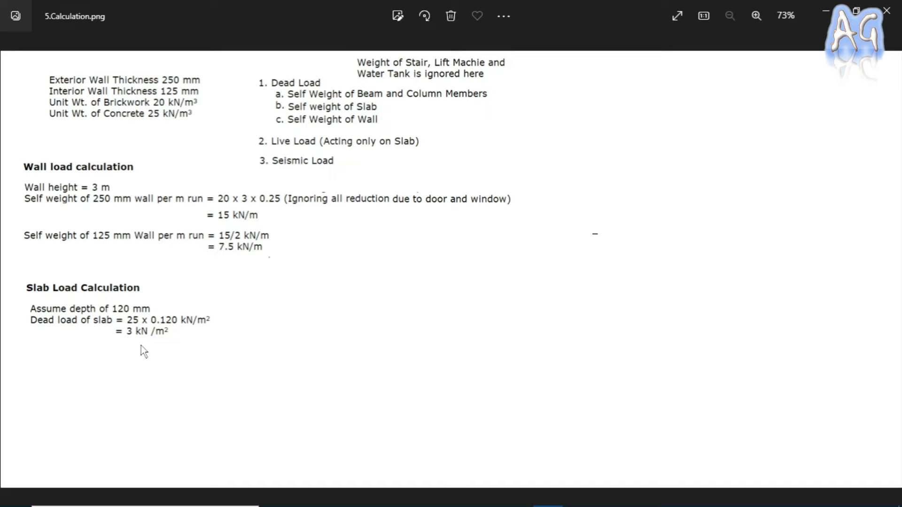
{"action": "key", "text": "alt+Tab"}
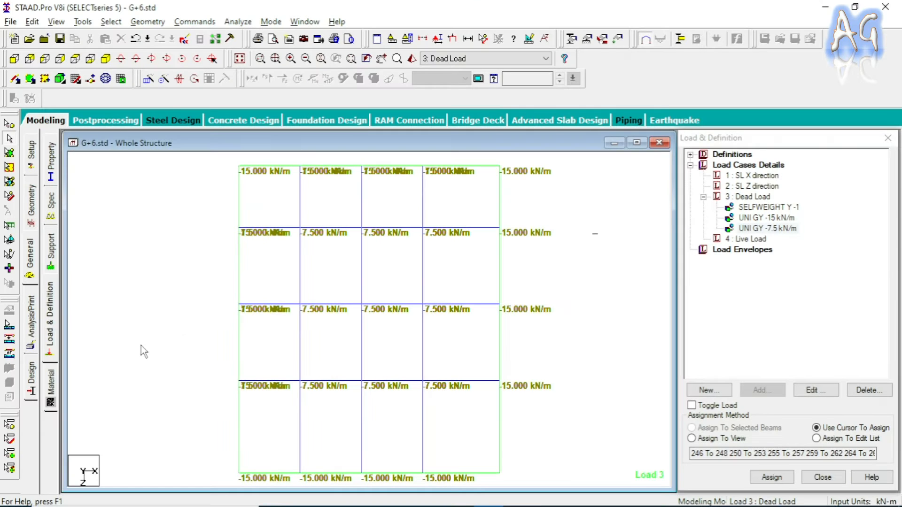
Step: Start a new load item for the Dead Load case and consult the slab load calculation and slab load distribution images
{"action": "left_click", "coordinate": [752, 197]}
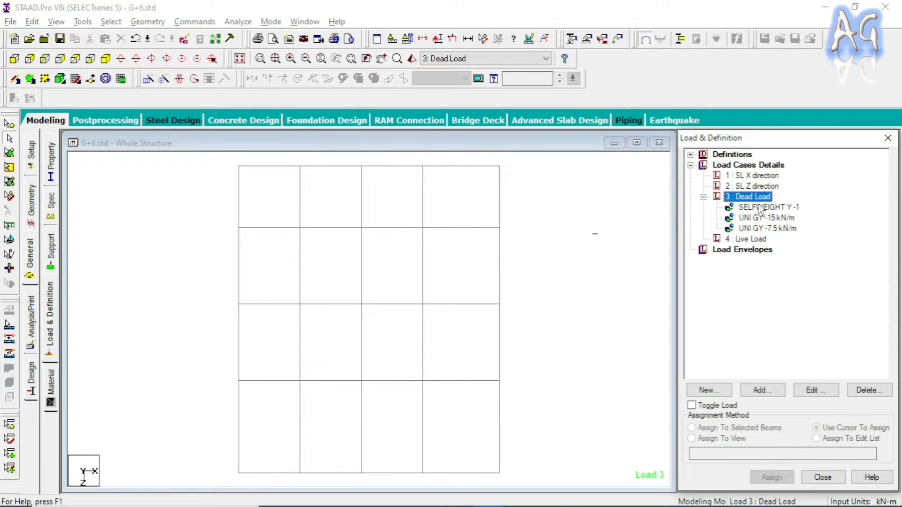
{"action": "left_click", "coordinate": [757, 392]}
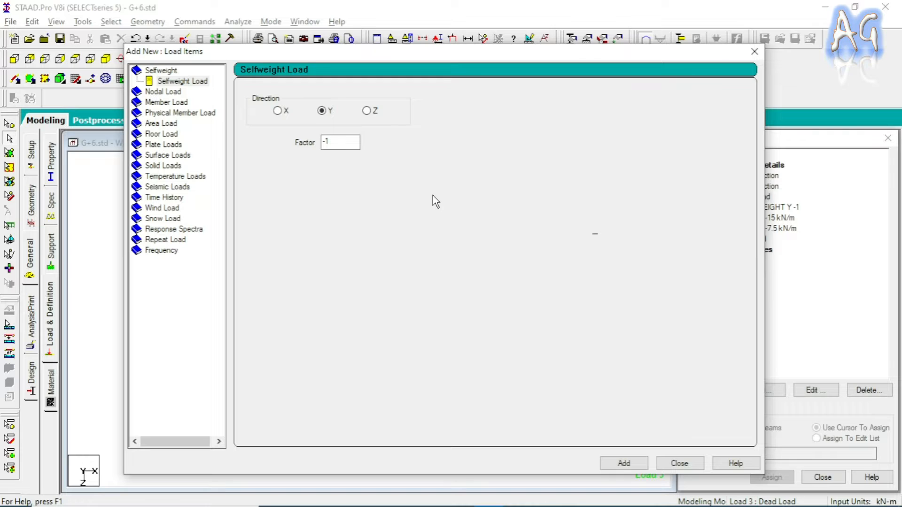
{"action": "key", "text": "alt+Tab"}
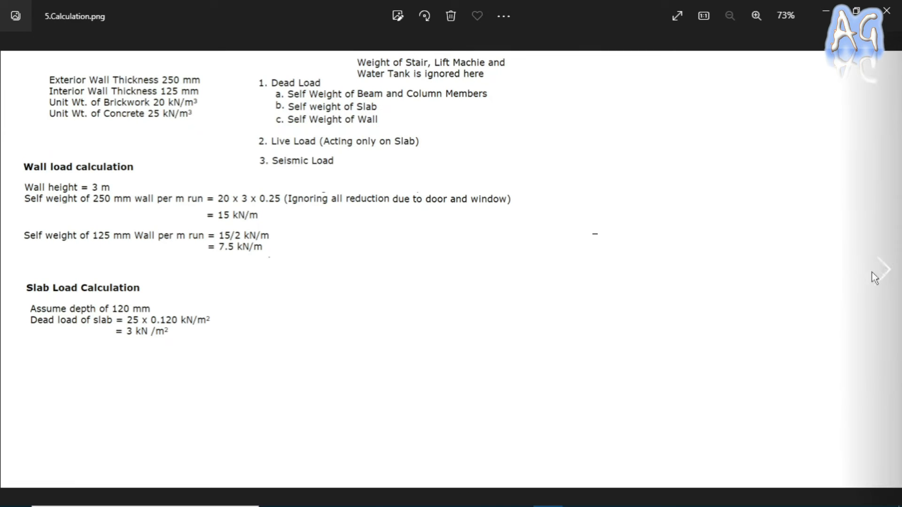
{"action": "left_click", "coordinate": [883, 270]}
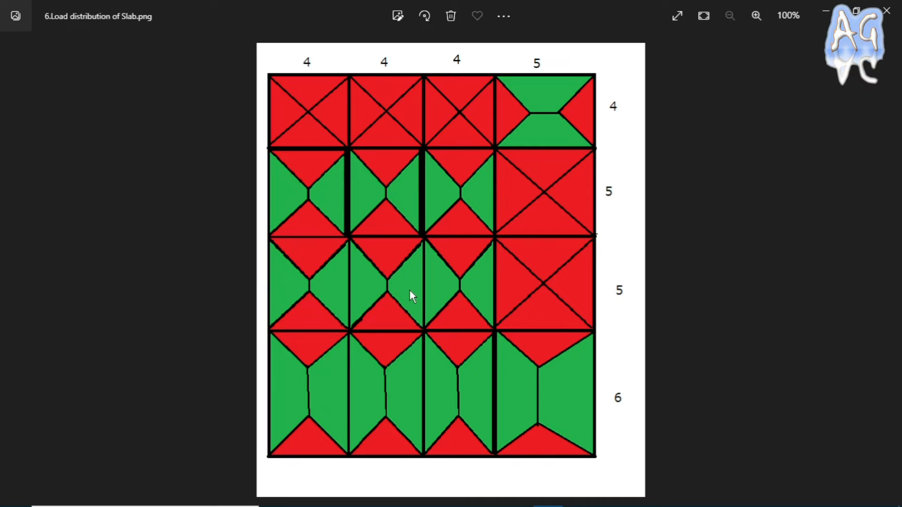
{"action": "key", "text": "alt+Tab"}
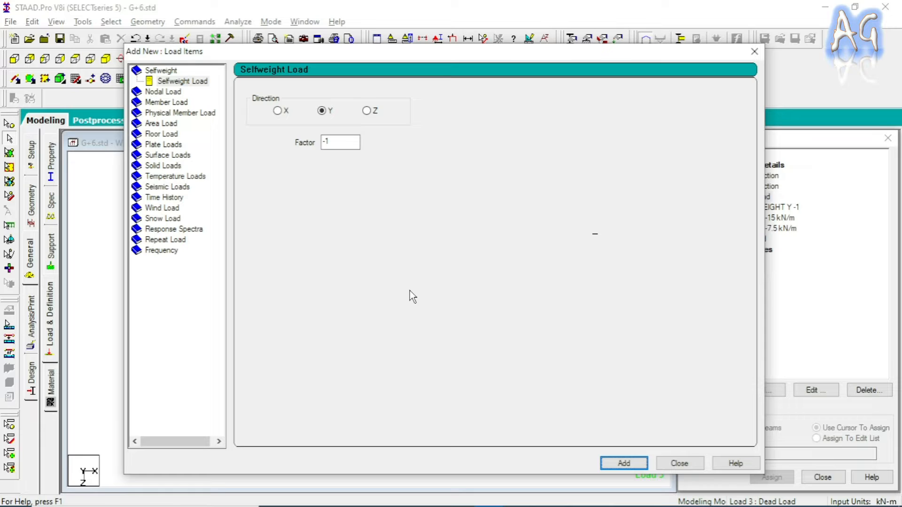
Step: Add a group floor load with a pressure of -3 kN/m2 in Global Y for the _1ST_FLOOR group
{"action": "left_click", "coordinate": [155, 136]}
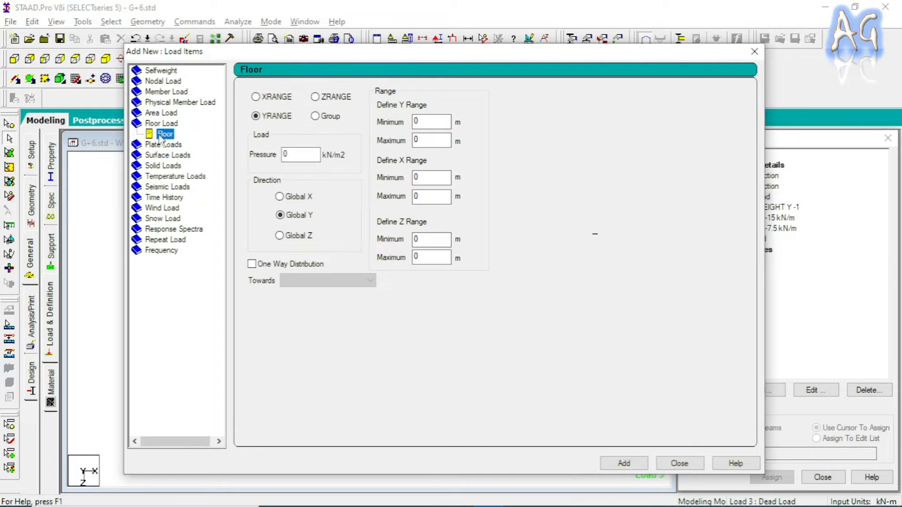
{"action": "left_click", "coordinate": [316, 116]}
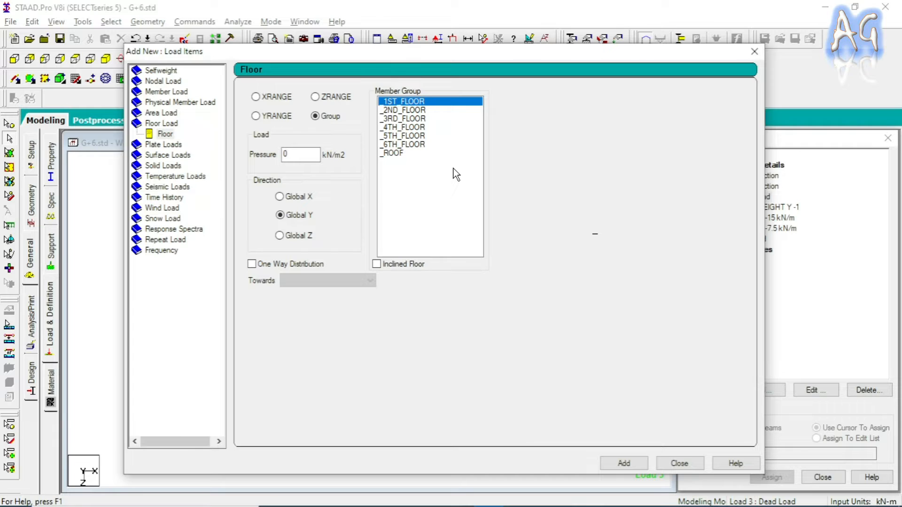
{"action": "left_click", "coordinate": [288, 155]}
{"action": "key", "text": "BackSpace"}
{"action": "left_click_drag", "start_coordinate": [247, 154], "coordinate": [251, 153]}
{"action": "type", "text": "-3"}
{"action": "left_click", "coordinate": [620, 465]}
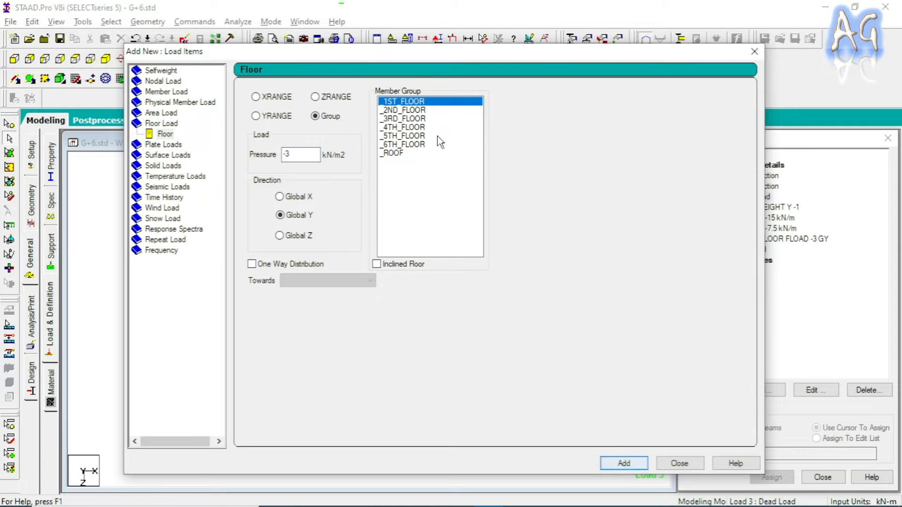
Step: Add the same -3 kN/m2 Global Y floor load for the _2ND_FLOOR and _3RD_FLOOR groups
{"action": "left_click", "coordinate": [398, 111]}
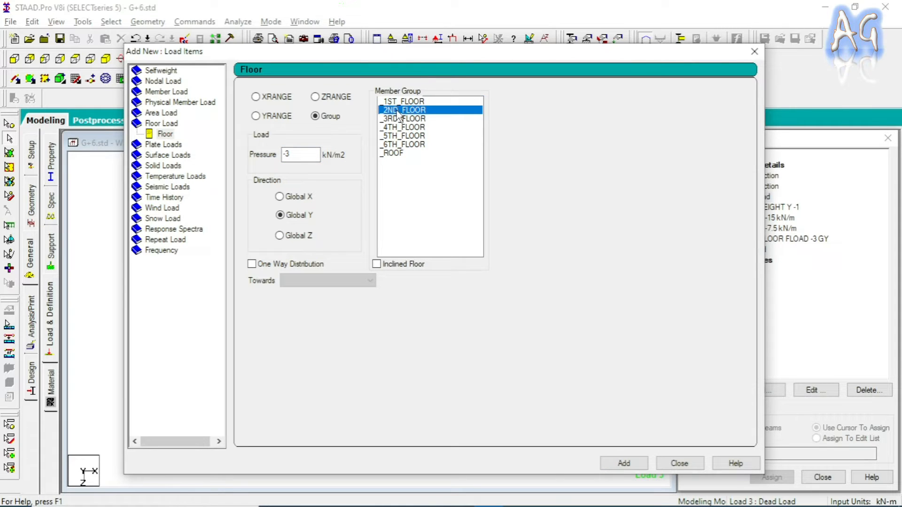
{"action": "left_click", "coordinate": [625, 465]}
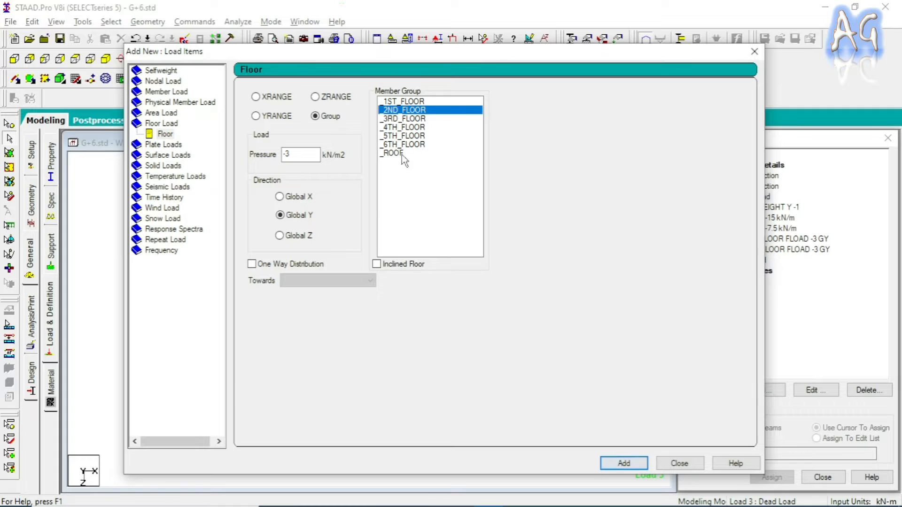
{"action": "left_click", "coordinate": [395, 119]}
{"action": "left_click", "coordinate": [623, 464]}
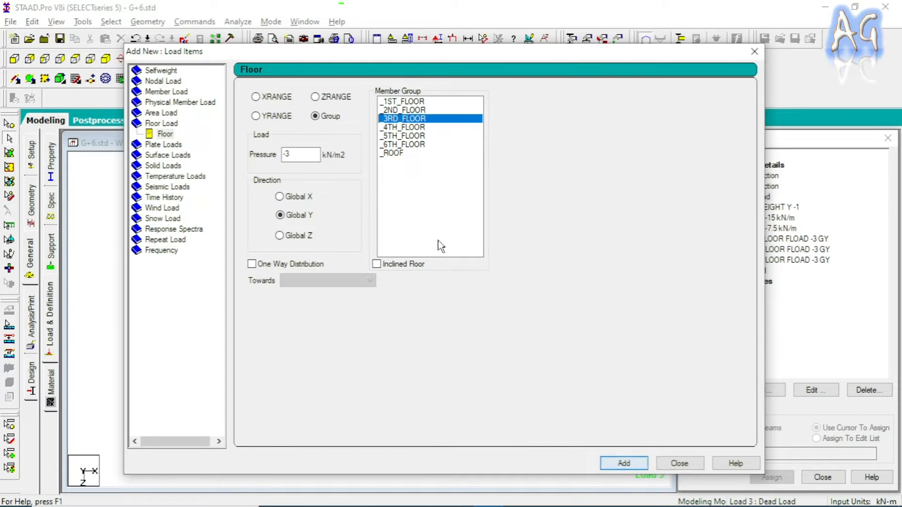
Step: Add the -3 kN/m2 Global Y floor load for the _4TH_FLOOR, _5TH_FLOOR, _6TH_FLOOR and _ROOF groups
{"action": "left_click", "coordinate": [395, 127]}
{"action": "left_click", "coordinate": [624, 464]}
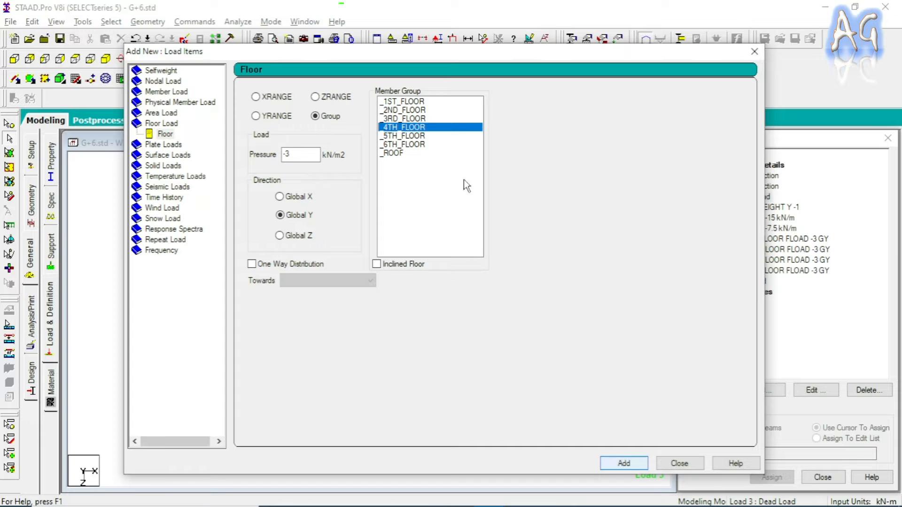
{"action": "left_click", "coordinate": [404, 137]}
{"action": "left_click", "coordinate": [625, 464]}
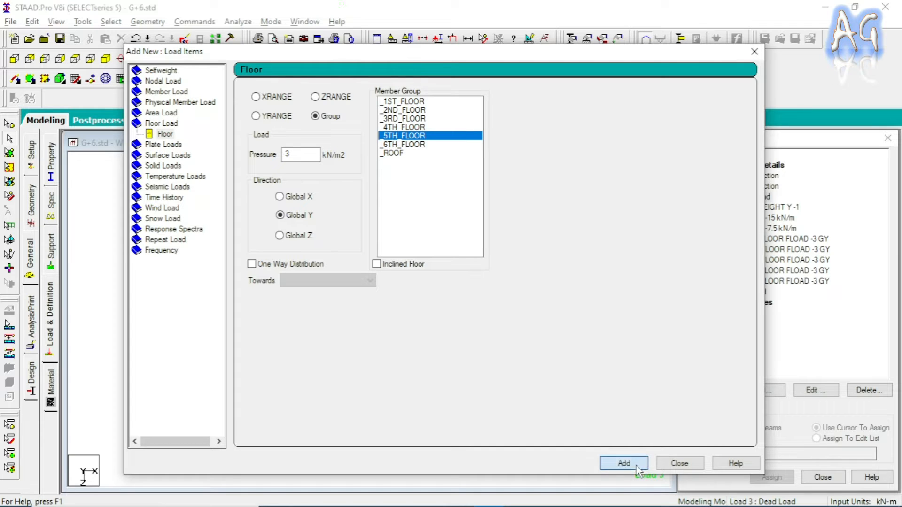
{"action": "left_click", "coordinate": [396, 146]}
{"action": "left_click", "coordinate": [624, 464]}
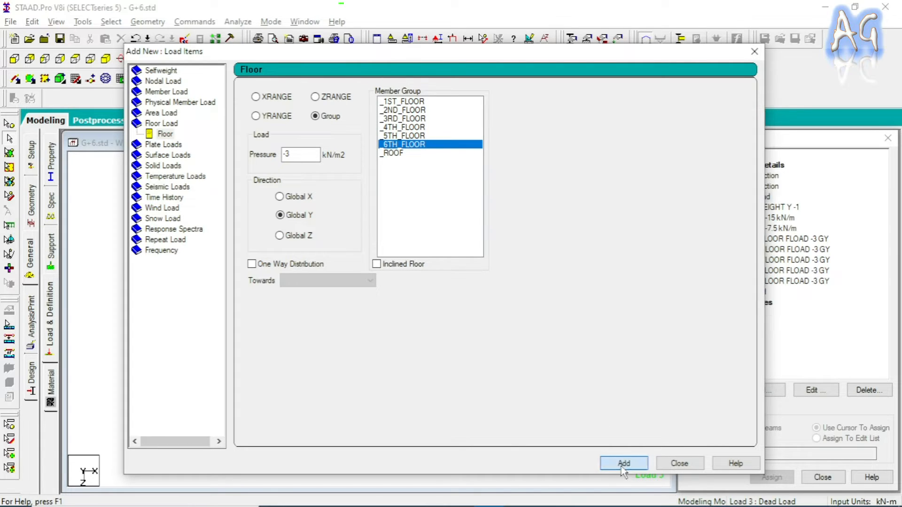
{"action": "left_click", "coordinate": [402, 153]}
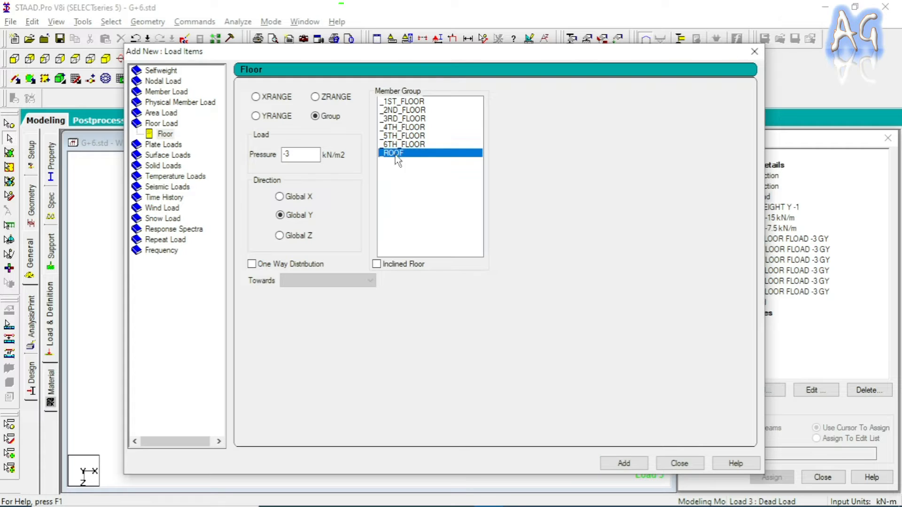
{"action": "left_click", "coordinate": [635, 466]}
{"action": "left_click", "coordinate": [679, 464]}
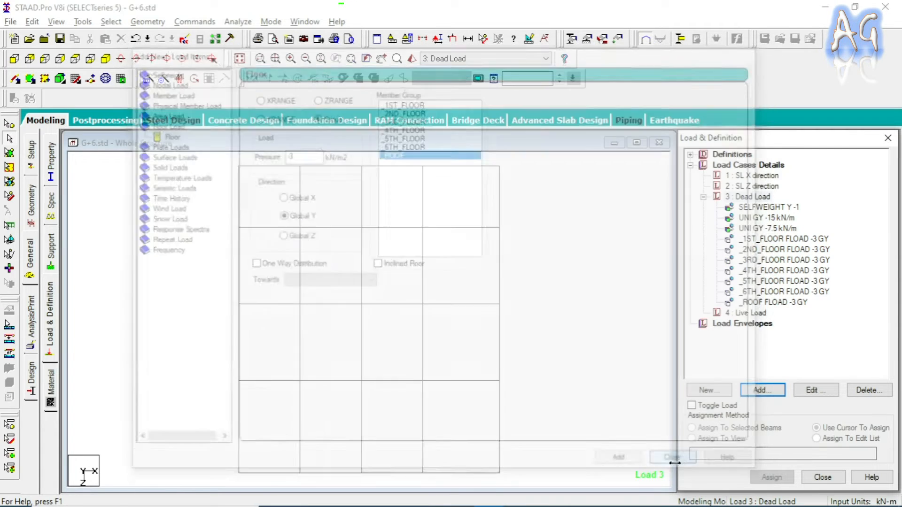
Step: Examine the slab load distribution of each floor load item from _1ST_FLOOR to _ROOF in plan and isometric view
{"action": "left_click", "coordinate": [782, 240]}
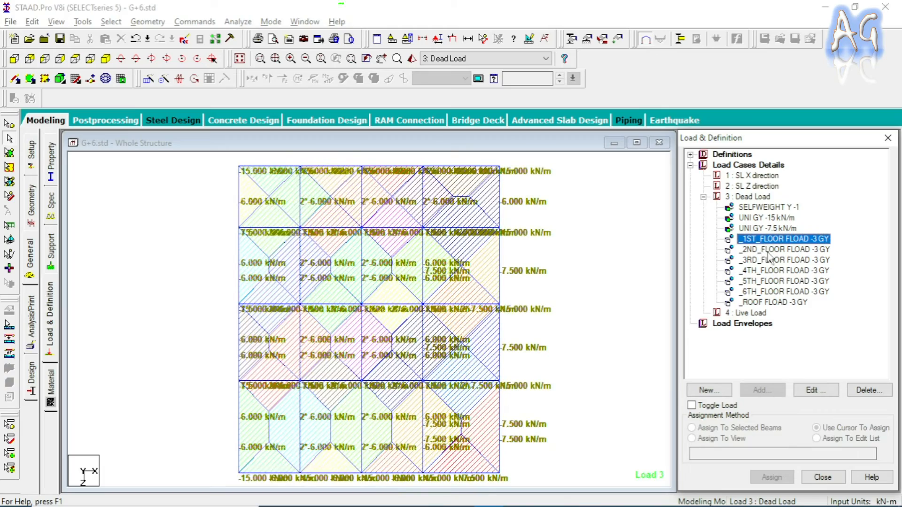
{"action": "left_click", "coordinate": [770, 251]}
{"action": "left_click", "coordinate": [775, 260]}
{"action": "left_click", "coordinate": [778, 271]}
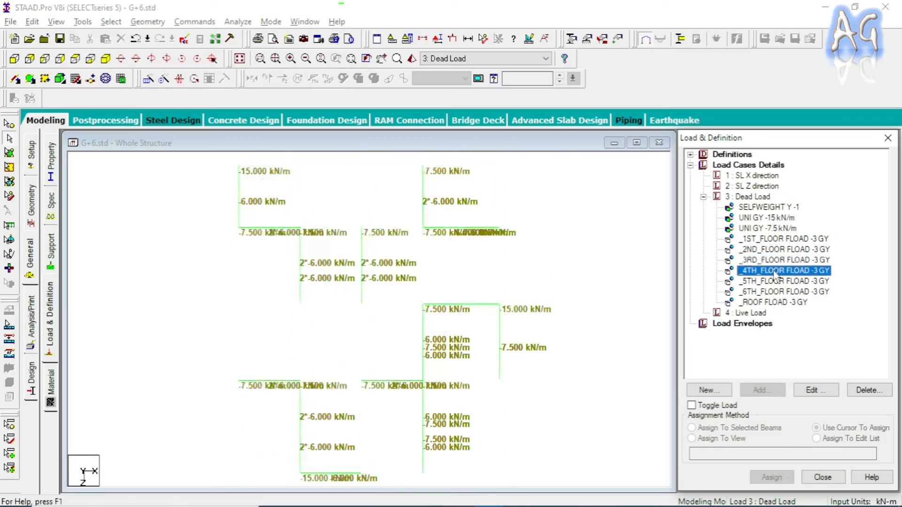
{"action": "left_click", "coordinate": [780, 281]}
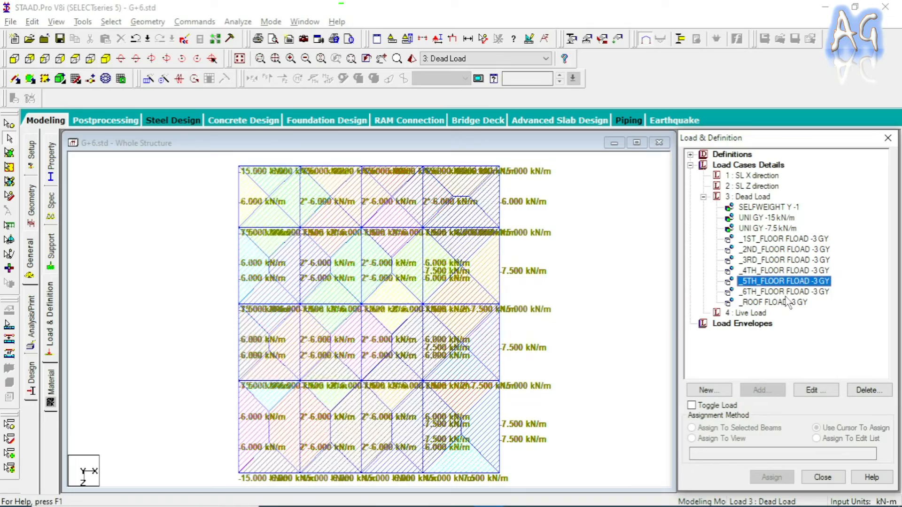
{"action": "left_click", "coordinate": [782, 291]}
{"action": "left_click", "coordinate": [783, 302]}
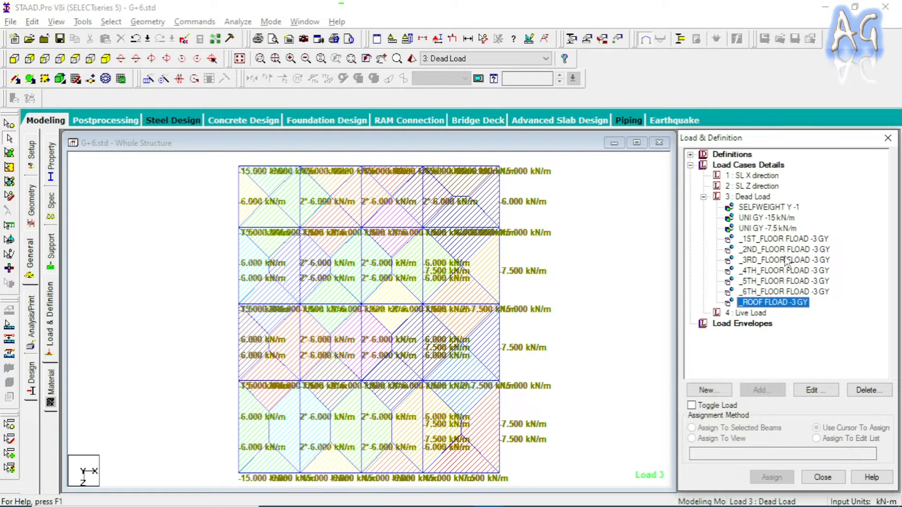
{"action": "left_click", "coordinate": [107, 59]}
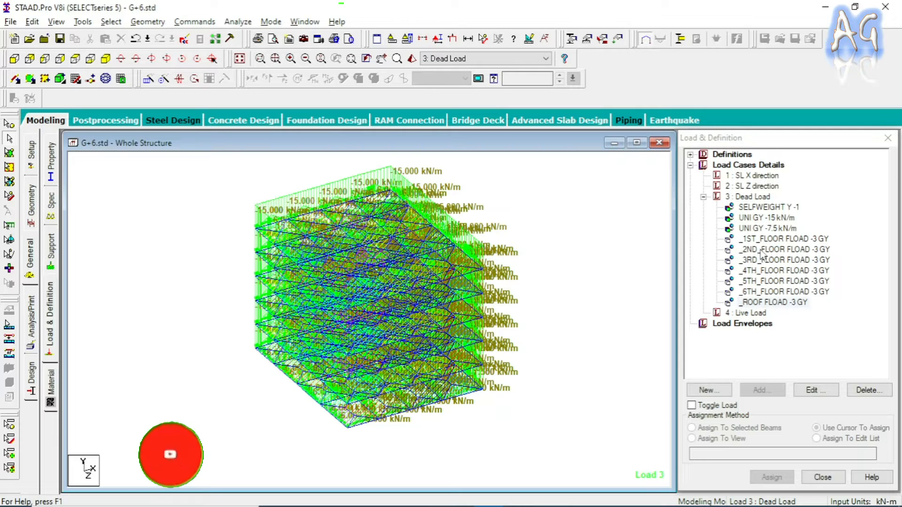
{"action": "left_click", "coordinate": [750, 313]}
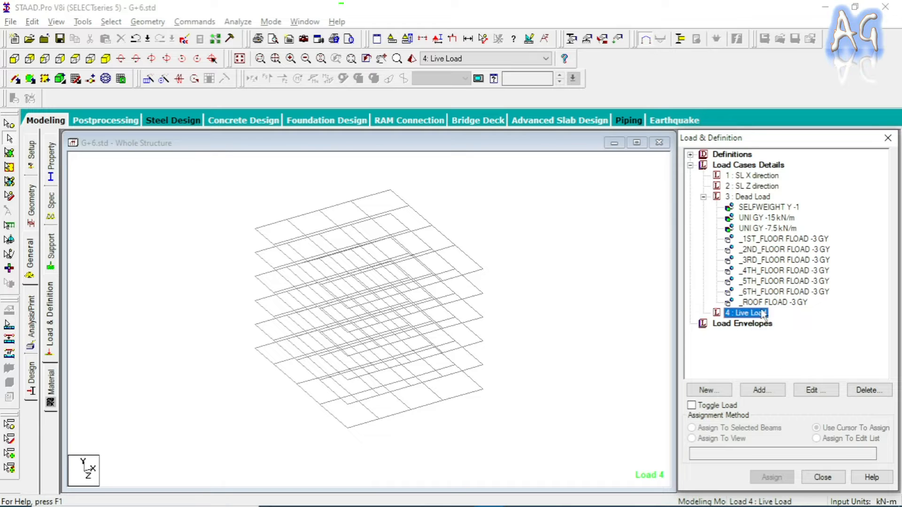
{"action": "left_click", "coordinate": [766, 392]}
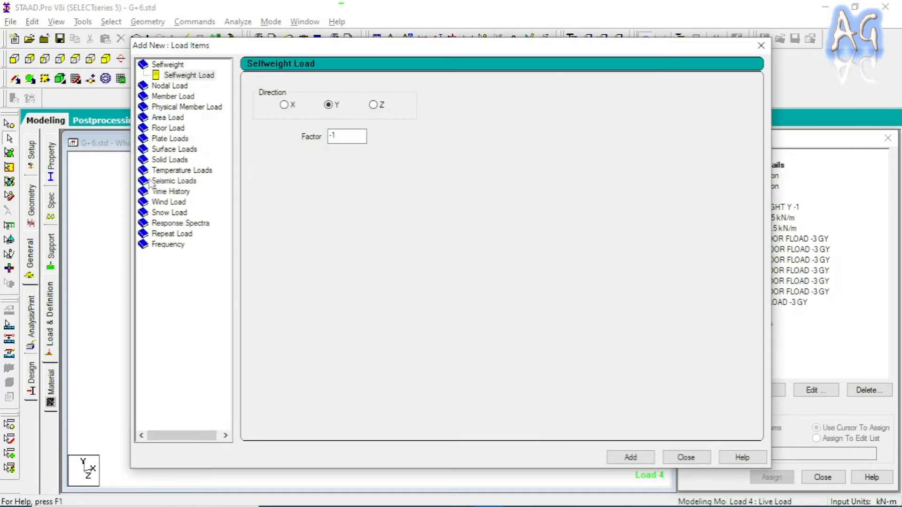
{"action": "left_click", "coordinate": [175, 129]}
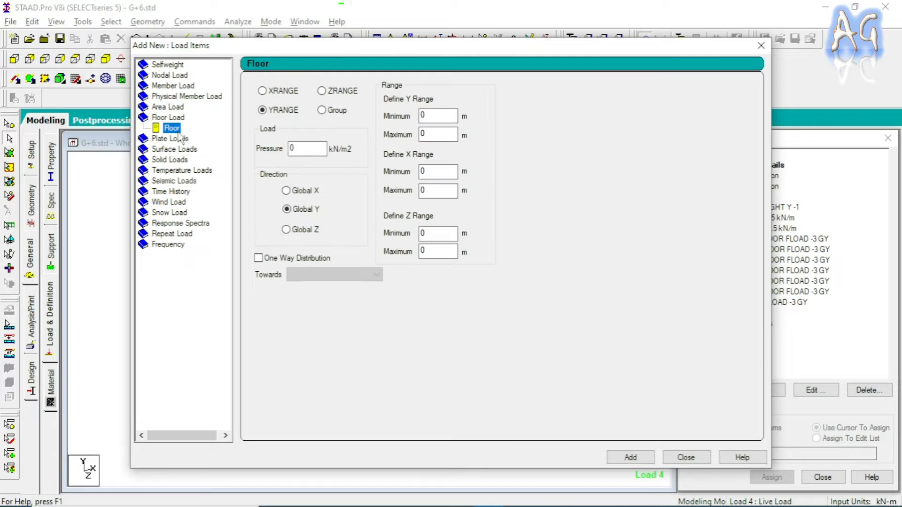
{"action": "left_click", "coordinate": [328, 113]}
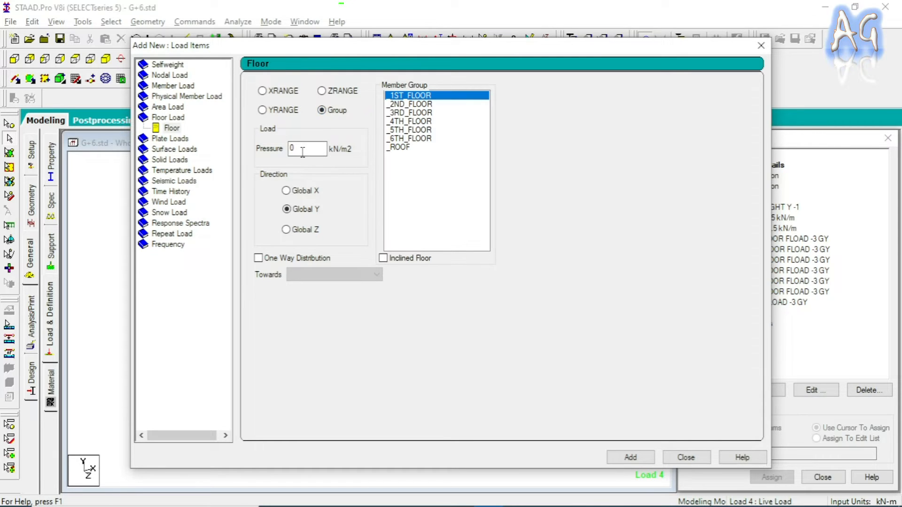
Step: Look up the specified live load in the assignment image and discard the unfinished floor load item for the Live Load case
{"action": "mouse_move", "coordinate": [536, 505]}
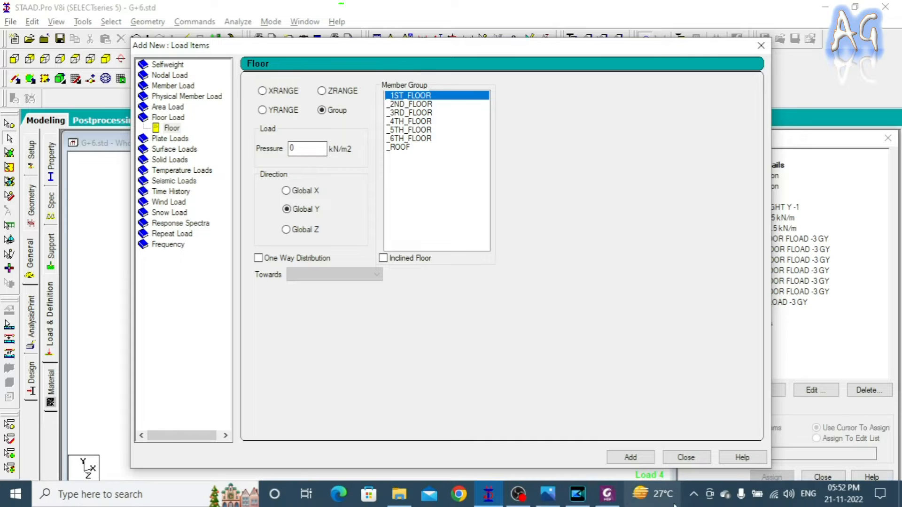
{"action": "left_click", "coordinate": [558, 501]}
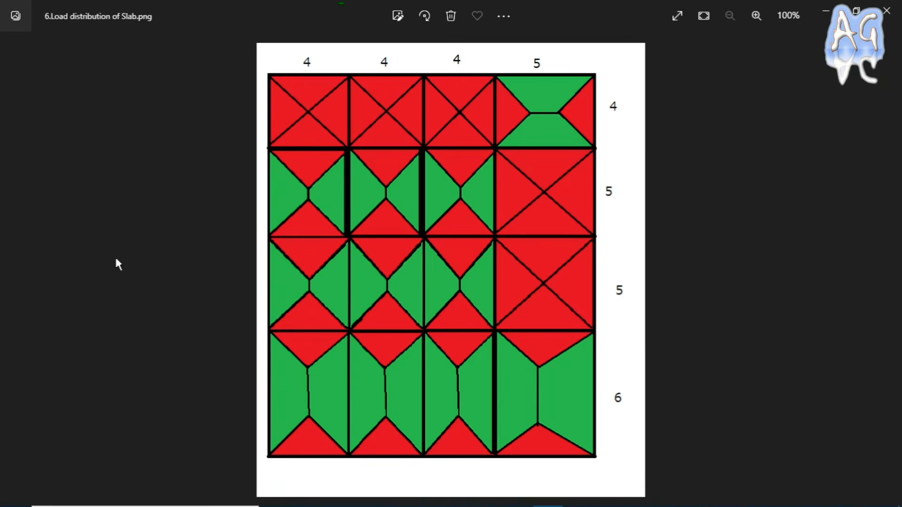
{"action": "left_click", "coordinate": [16, 266]}
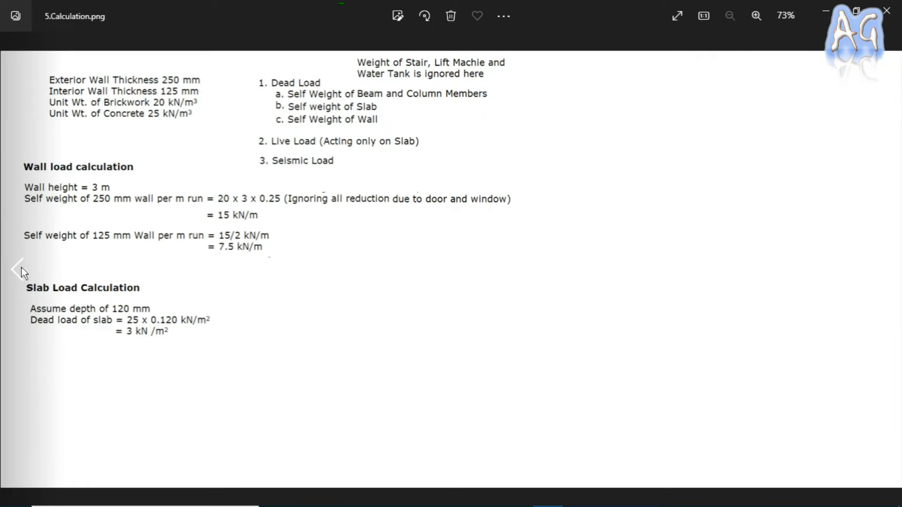
{"action": "left_click", "coordinate": [22, 270]}
{"action": "left_click", "coordinate": [22, 270]}
{"action": "left_click", "coordinate": [21, 270]}
{"action": "left_click", "coordinate": [21, 270]}
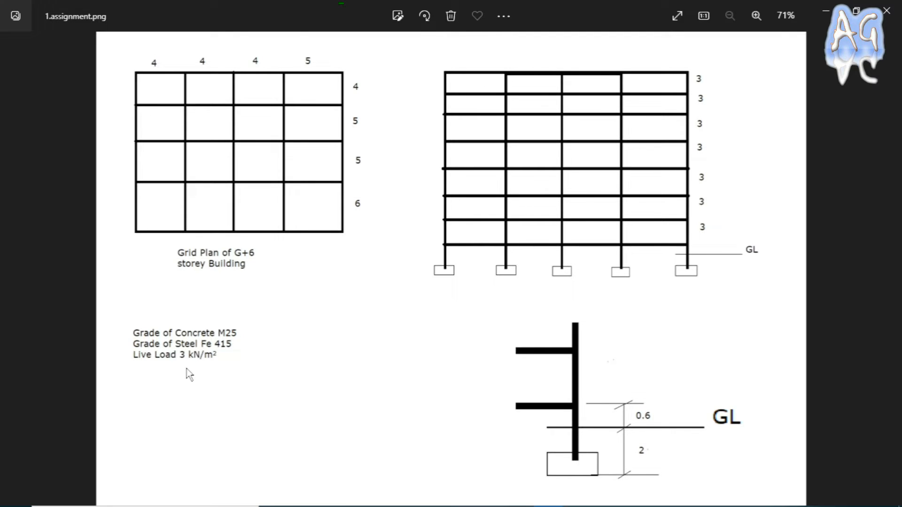
{"action": "key", "text": "alt+Tab"}
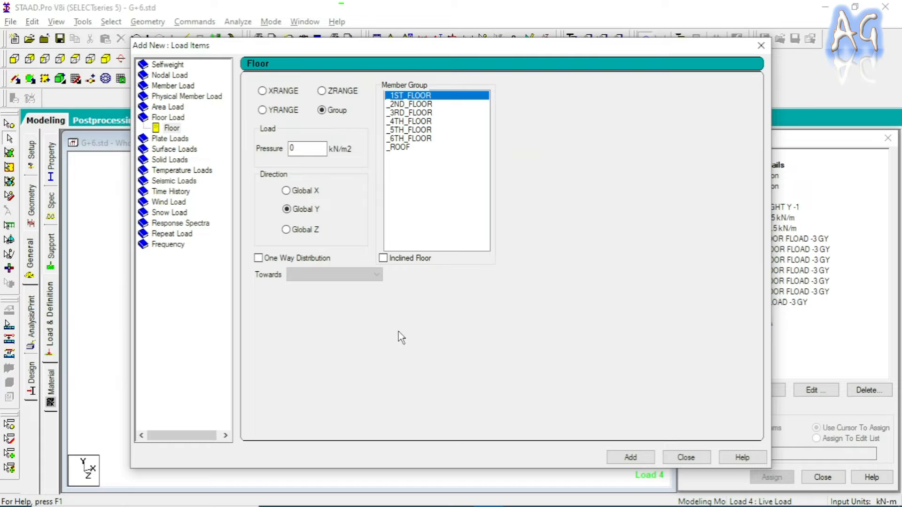
{"action": "double_click", "coordinate": [292, 149]}
{"action": "left_click", "coordinate": [686, 457]}
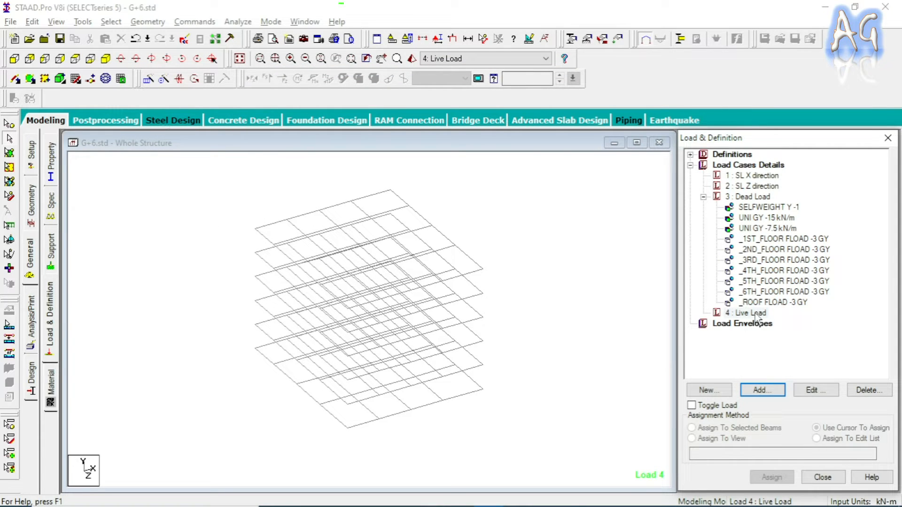
Step: Save the modified structure and open the G+6.std input file in the STAAD Editor
{"action": "left_click", "coordinate": [186, 43]}
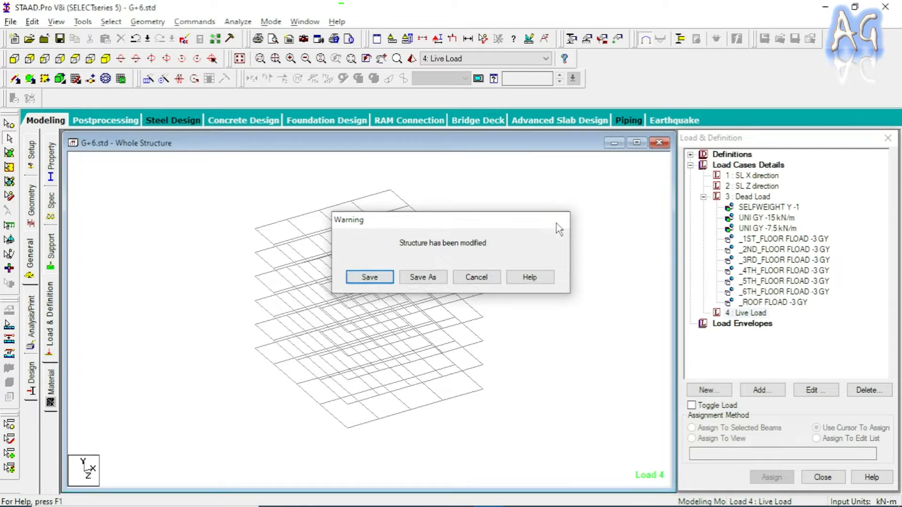
{"action": "key", "text": "Escape"}
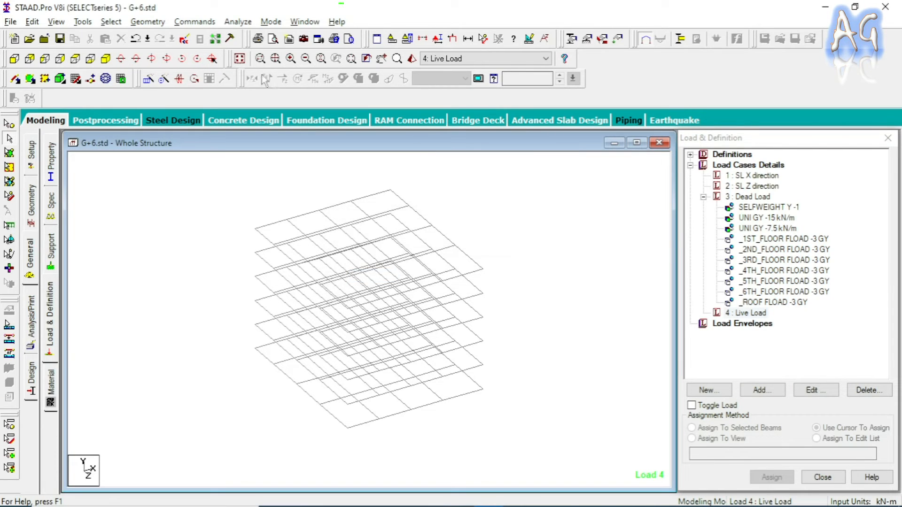
{"action": "left_click", "coordinate": [185, 42]}
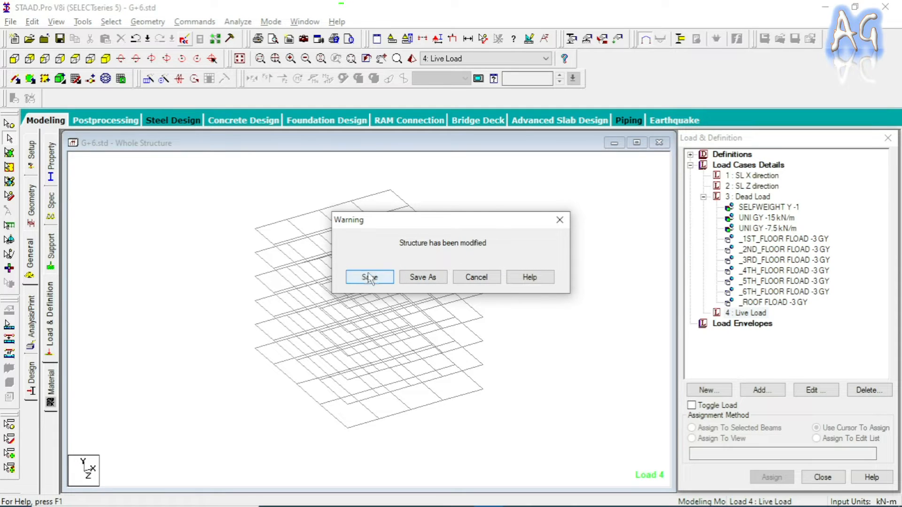
{"action": "left_click", "coordinate": [388, 278]}
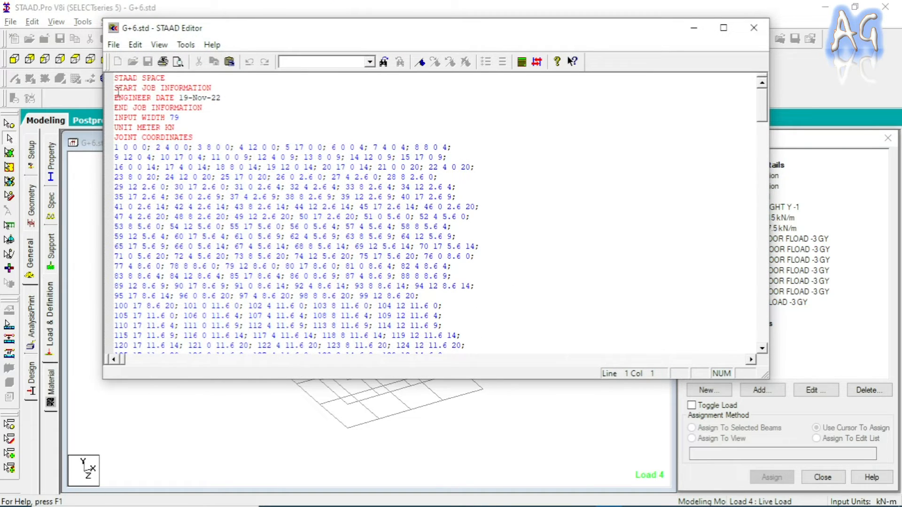
{"action": "left_click_drag", "start_coordinate": [362, 36], "coordinate": [410, 63]}
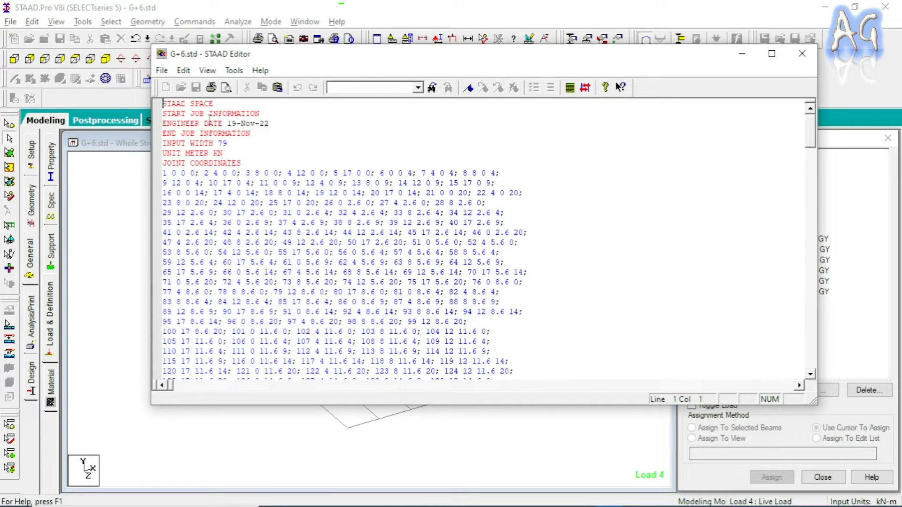
Step: Examine the opening lines of the input file, covering the structure type, job information, input width and units
{"action": "left_click_drag", "start_coordinate": [213, 103], "coordinate": [165, 106]}
{"action": "left_click", "coordinate": [218, 104]}
{"action": "left_click_drag", "start_coordinate": [222, 103], "coordinate": [190, 106]}
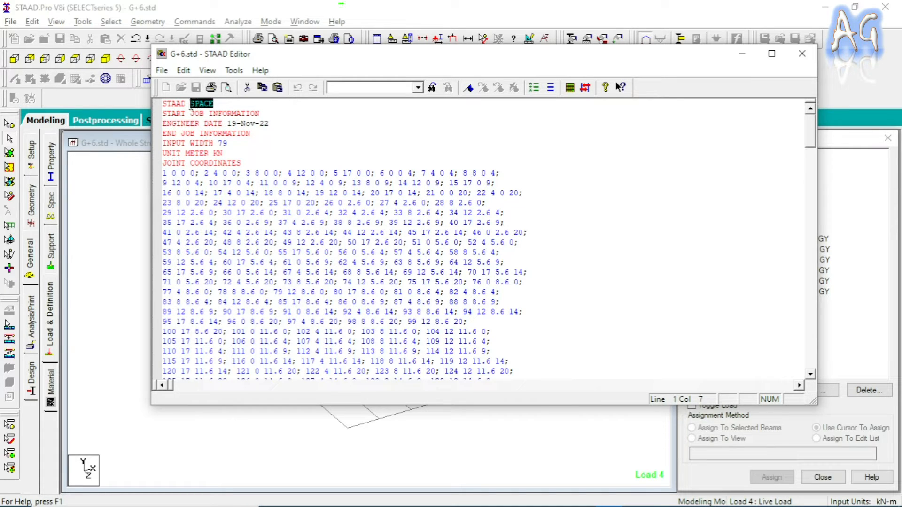
{"action": "left_click", "coordinate": [234, 113]}
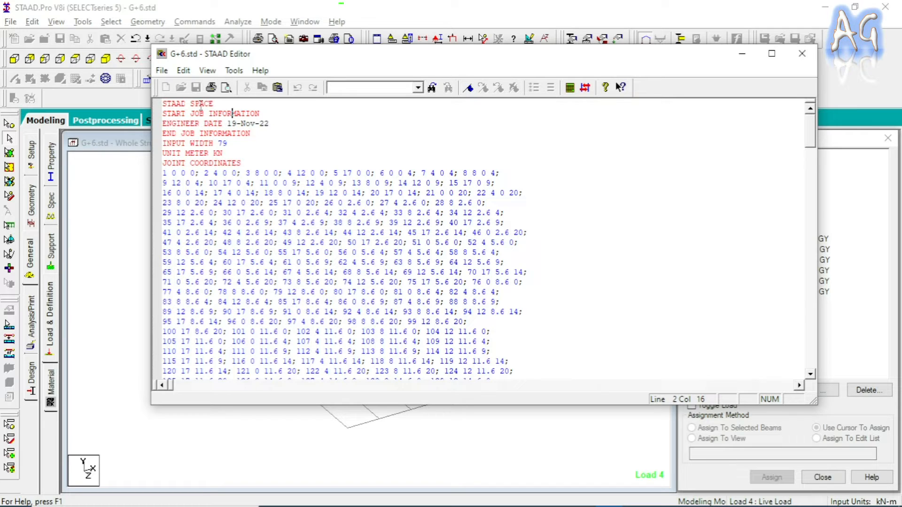
{"action": "left_click_drag", "start_coordinate": [214, 104], "coordinate": [219, 152]}
{"action": "left_click", "coordinate": [264, 166]}
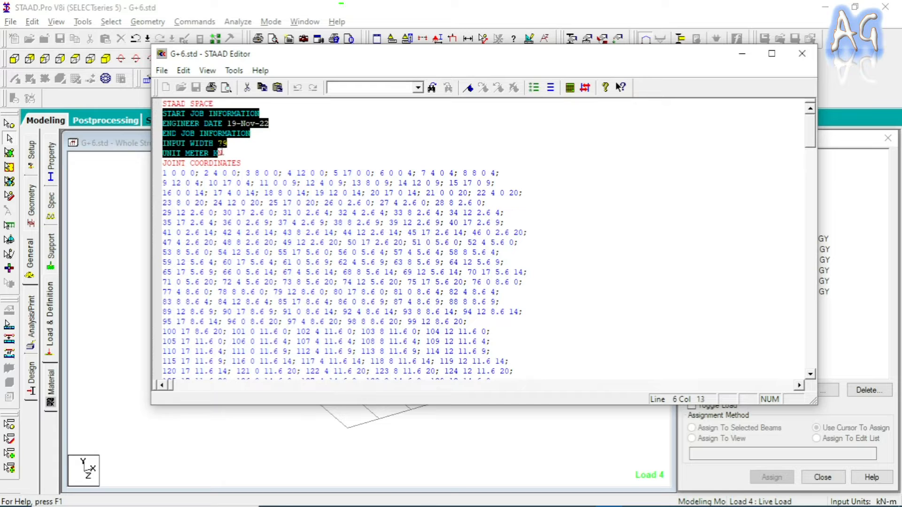
{"action": "left_click", "coordinate": [242, 163]}
{"action": "scroll", "coordinate": [207, 164], "scroll_direction": "down", "scroll_amount": 1}
{"action": "scroll", "coordinate": [206, 135], "scroll_direction": "up", "scroll_amount": 1}
{"action": "left_click", "coordinate": [207, 153]}
{"action": "double_click", "coordinate": [206, 153]}
{"action": "double_click", "coordinate": [216, 154]}
{"action": "left_click", "coordinate": [263, 160]}
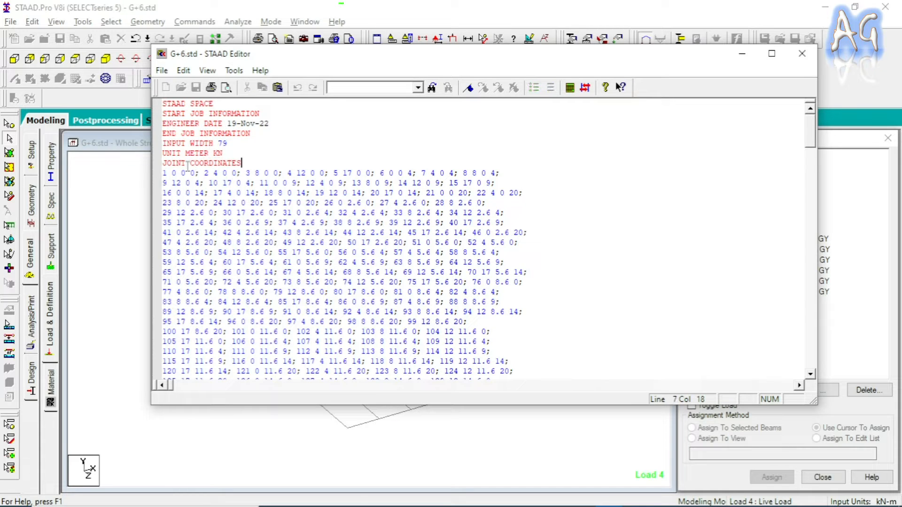
Step: Examine the joint coordinates and member incidences sections of the input file
{"action": "left_click_drag", "start_coordinate": [244, 163], "coordinate": [161, 163]}
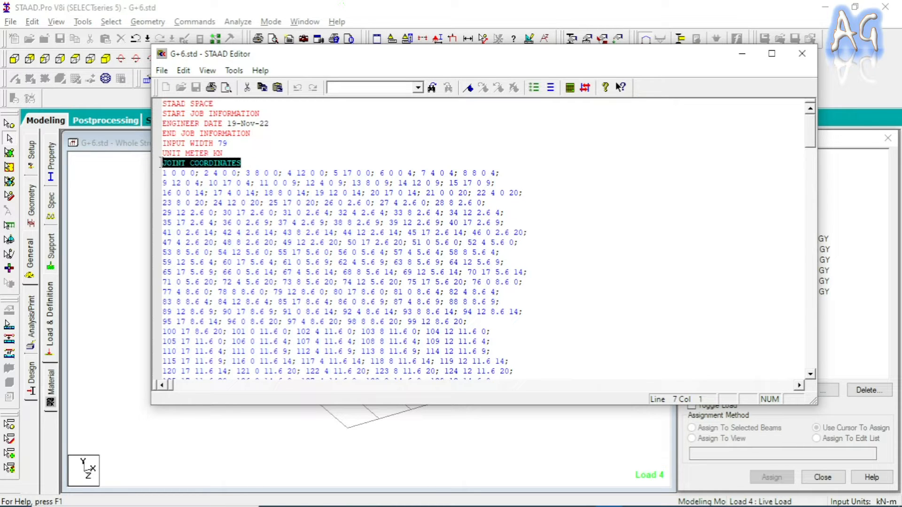
{"action": "left_click", "coordinate": [276, 164]}
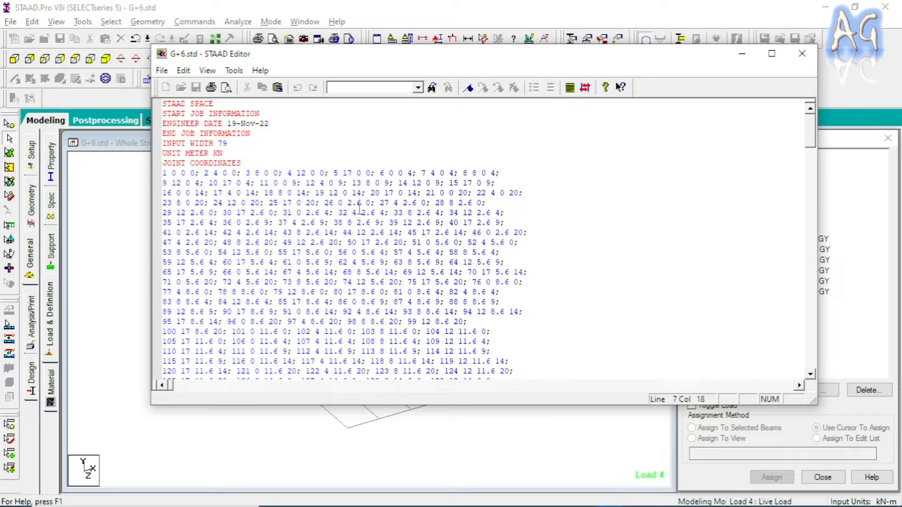
{"action": "left_click_drag", "start_coordinate": [250, 164], "coordinate": [160, 164]}
{"action": "scroll", "coordinate": [316, 165], "scroll_direction": "down", "scroll_amount": 1}
{"action": "scroll", "coordinate": [315, 165], "scroll_direction": "down", "scroll_amount": 9}
{"action": "scroll", "coordinate": [308, 215], "scroll_direction": "up", "scroll_amount": 8}
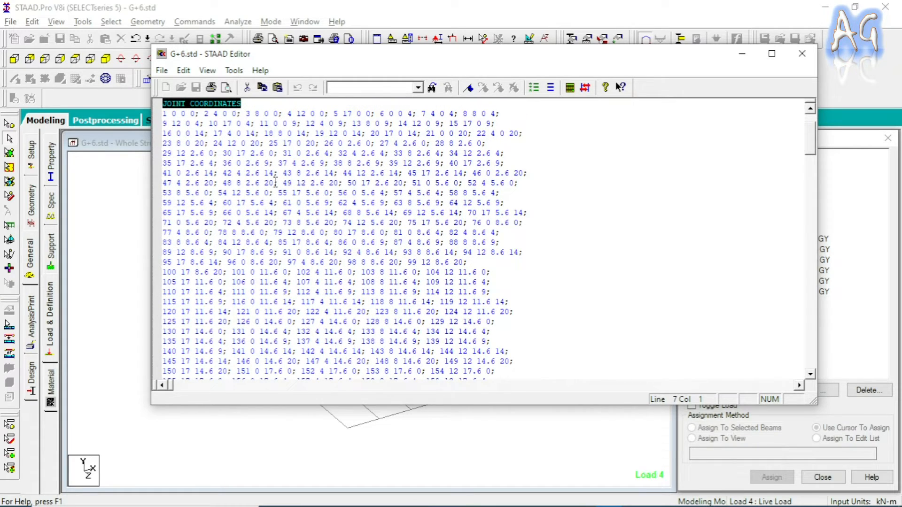
{"action": "scroll", "coordinate": [338, 228], "scroll_direction": "down", "scroll_amount": 11}
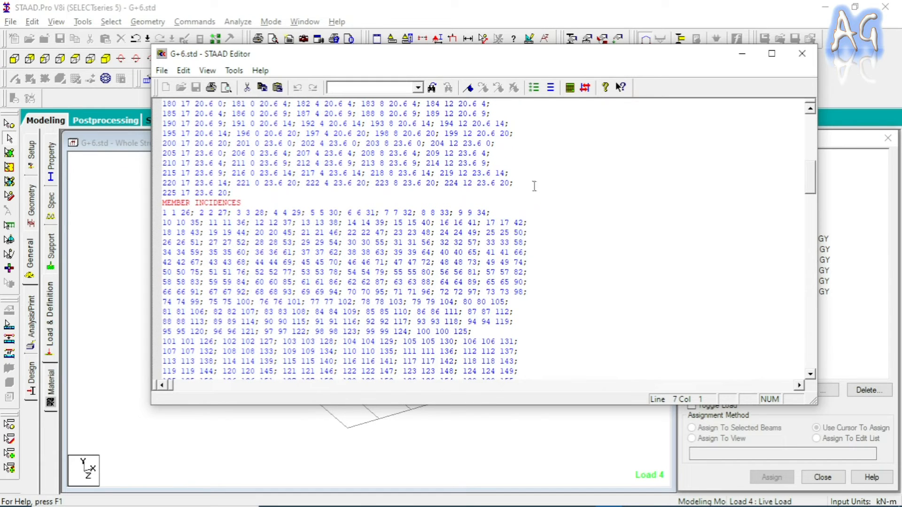
{"action": "left_click_drag", "start_coordinate": [245, 202], "coordinate": [162, 203]}
{"action": "left_click", "coordinate": [266, 200]}
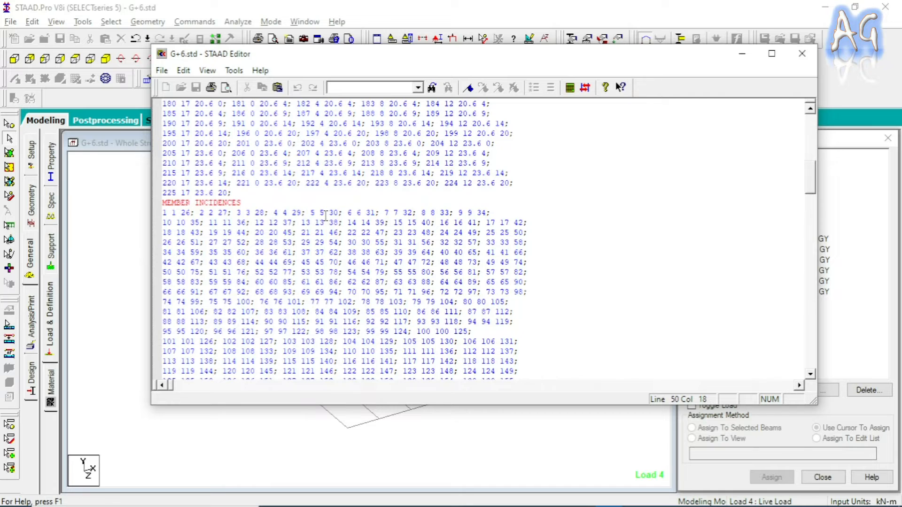
{"action": "scroll", "coordinate": [326, 216], "scroll_direction": "down", "scroll_amount": 1}
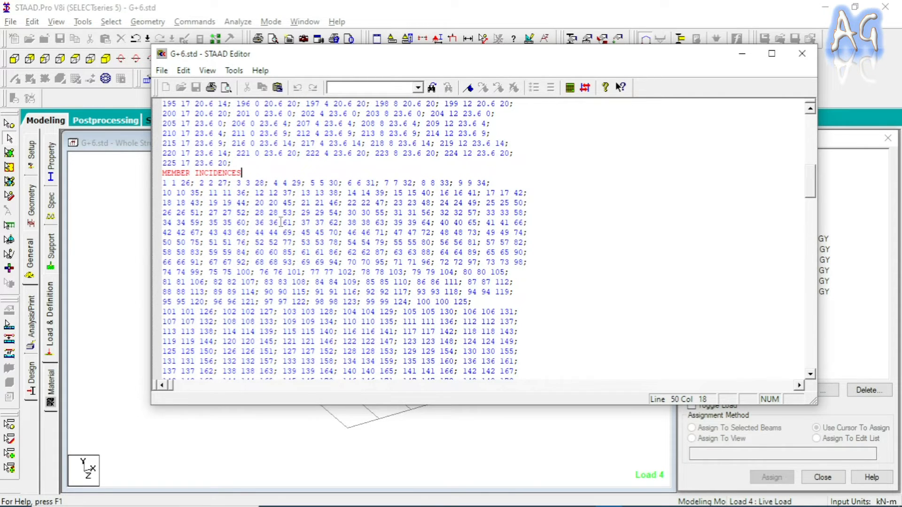
Step: Examine the group definition section of the input file, covering the beam, column and floor groups
{"action": "scroll", "coordinate": [329, 232], "scroll_direction": "down", "scroll_amount": 5}
{"action": "scroll", "coordinate": [329, 234], "scroll_direction": "down", "scroll_amount": 20}
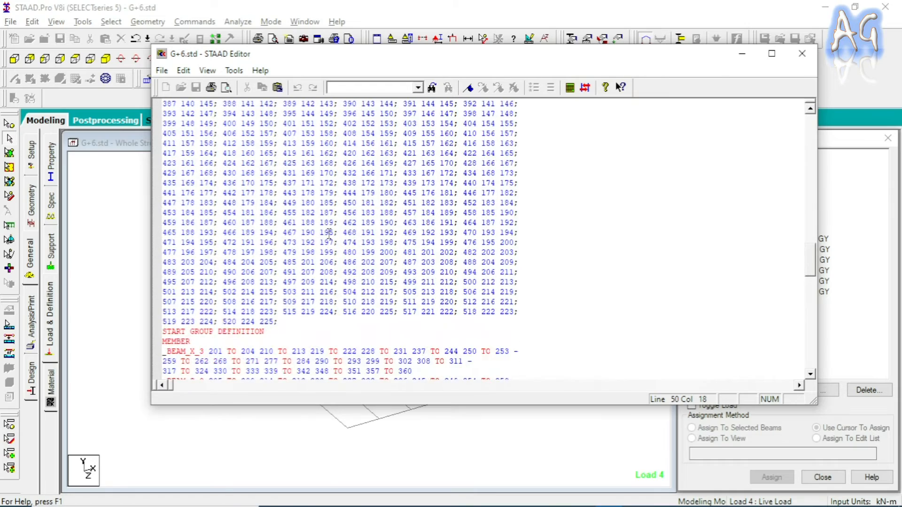
{"action": "scroll", "coordinate": [324, 235], "scroll_direction": "down", "scroll_amount": 3}
{"action": "left_click", "coordinate": [193, 154]}
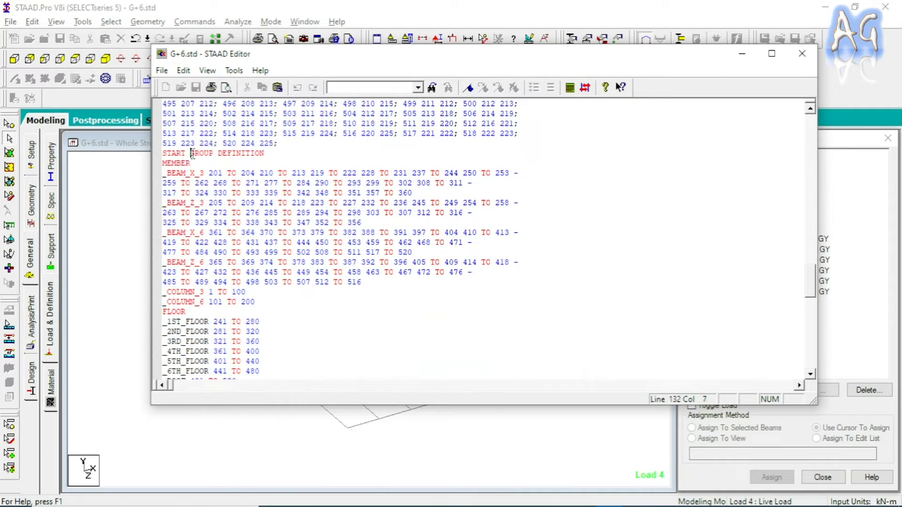
{"action": "left_click_drag", "start_coordinate": [164, 153], "coordinate": [237, 302]}
{"action": "left_click", "coordinate": [284, 308]}
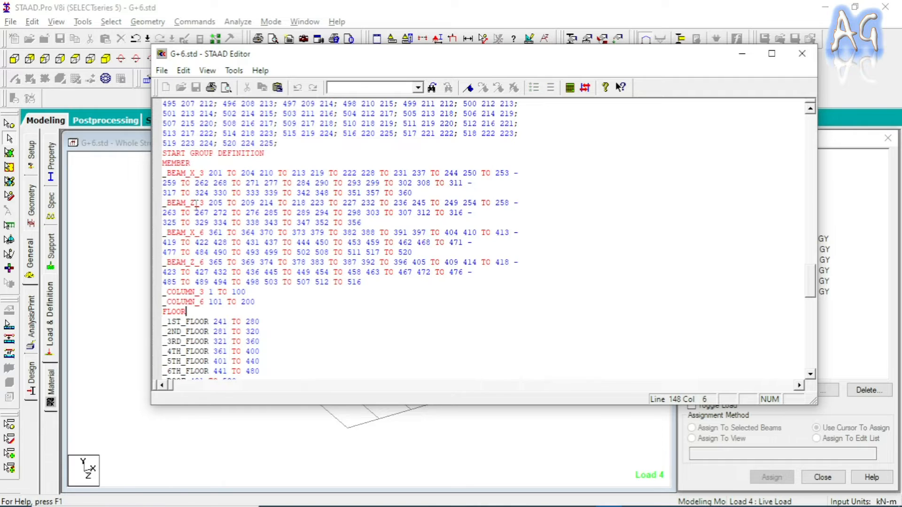
{"action": "left_click", "coordinate": [183, 173]}
{"action": "left_click_drag", "start_coordinate": [168, 172], "coordinate": [205, 173]}
{"action": "left_click", "coordinate": [232, 191]}
{"action": "scroll", "coordinate": [322, 277], "scroll_direction": "down", "scroll_amount": 3}
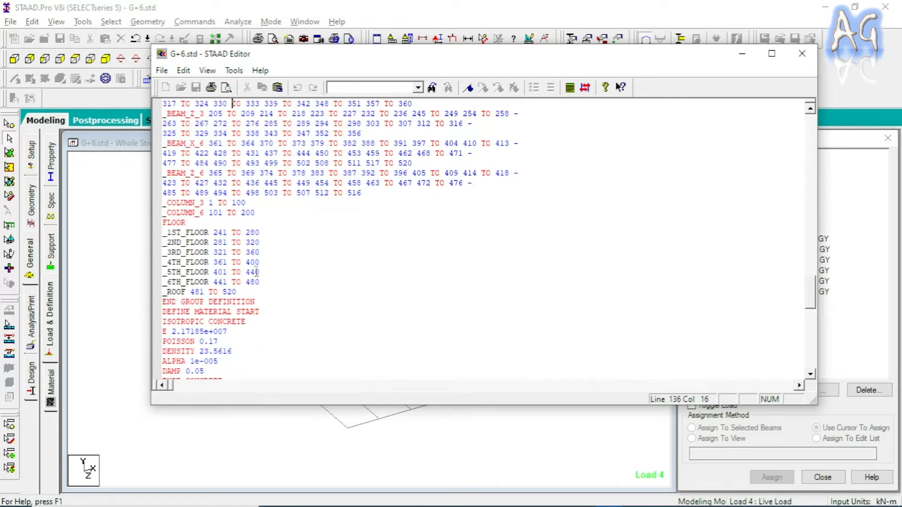
{"action": "scroll", "coordinate": [319, 283], "scroll_direction": "down", "scroll_amount": 2}
Step: Examine the concrete material definition and the member property assignments in the input file
{"action": "scroll", "coordinate": [246, 265], "scroll_direction": "down", "scroll_amount": 1}
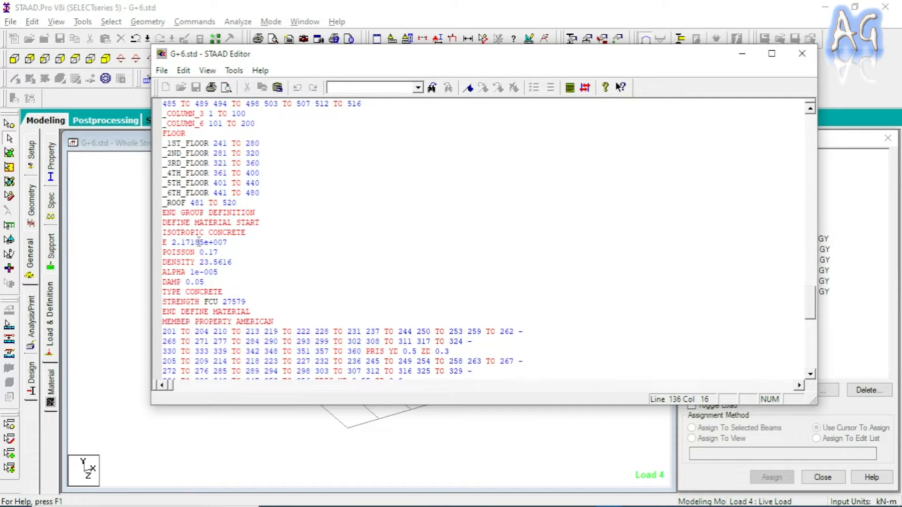
{"action": "left_click", "coordinate": [258, 272]}
{"action": "scroll", "coordinate": [258, 272], "scroll_direction": "down", "scroll_amount": 3}
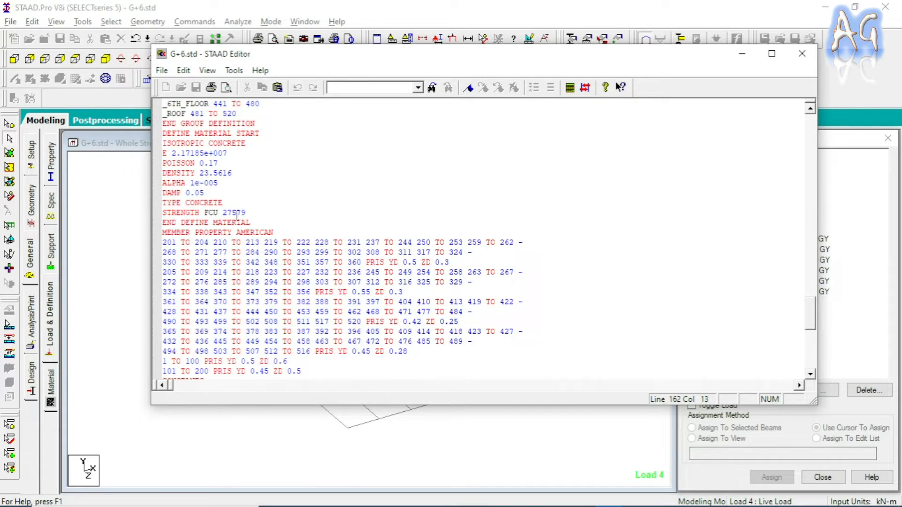
{"action": "left_click_drag", "start_coordinate": [247, 214], "coordinate": [163, 214]}
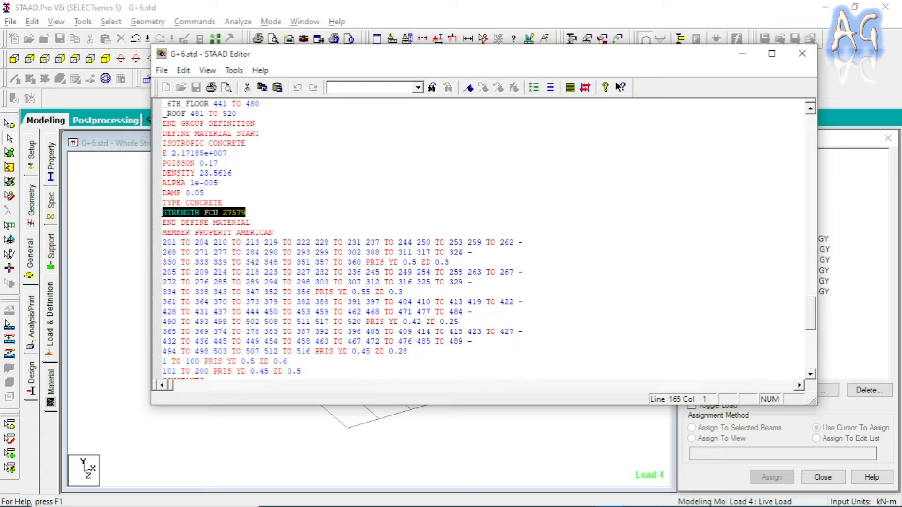
{"action": "left_click", "coordinate": [243, 214]}
{"action": "scroll", "coordinate": [317, 244], "scroll_direction": "down", "scroll_amount": 1}
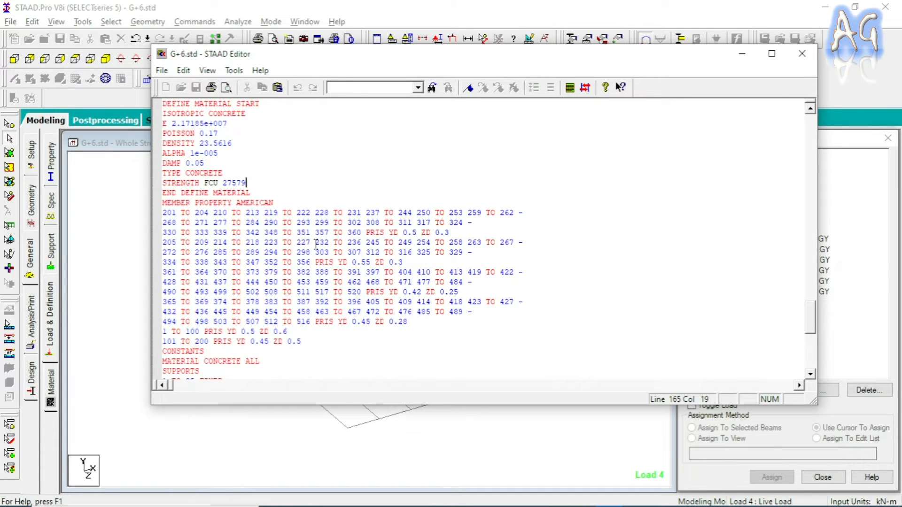
{"action": "scroll", "coordinate": [317, 244], "scroll_direction": "down", "scroll_amount": 1}
{"action": "left_click_drag", "start_coordinate": [276, 172], "coordinate": [160, 174]}
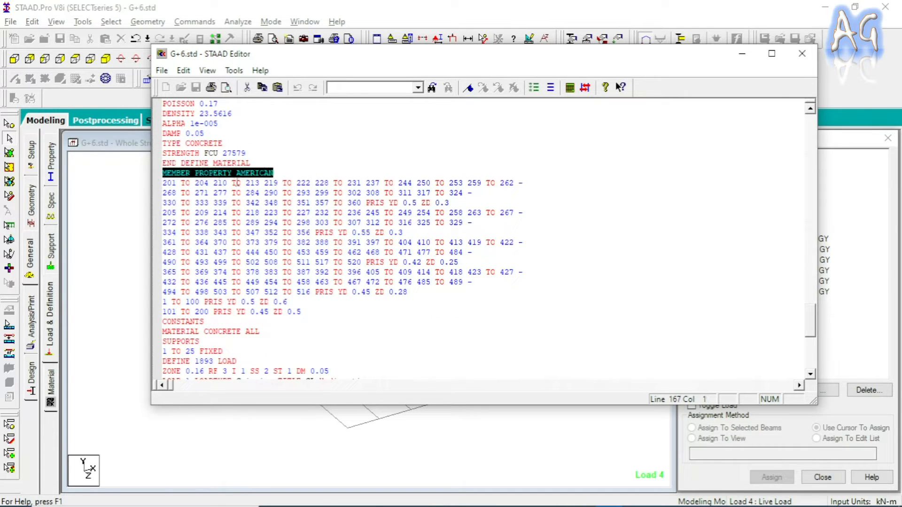
{"action": "left_click", "coordinate": [290, 174]}
{"action": "scroll", "coordinate": [316, 279], "scroll_direction": "down", "scroll_amount": 3}
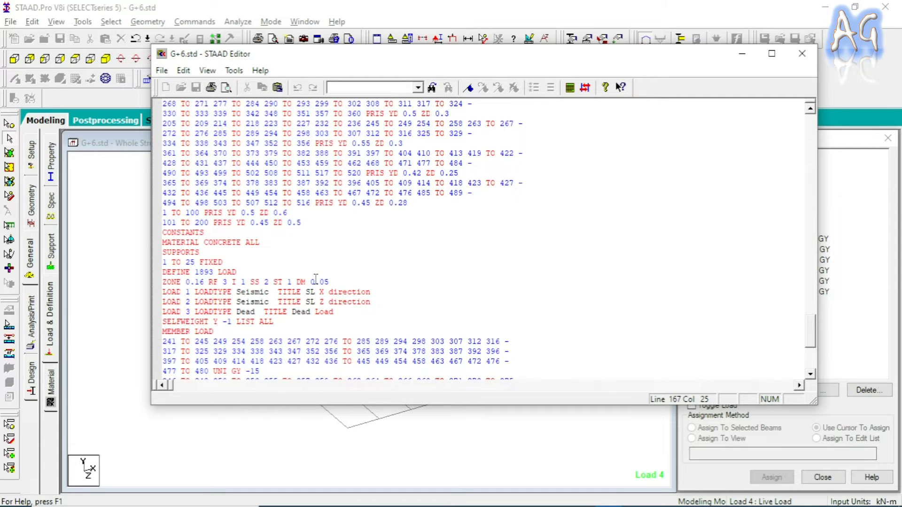
Step: Examine the supports, the 1893 seismic load definition and the seismic load case lines in the input file
{"action": "scroll", "coordinate": [316, 279], "scroll_direction": "down", "scroll_amount": 2}
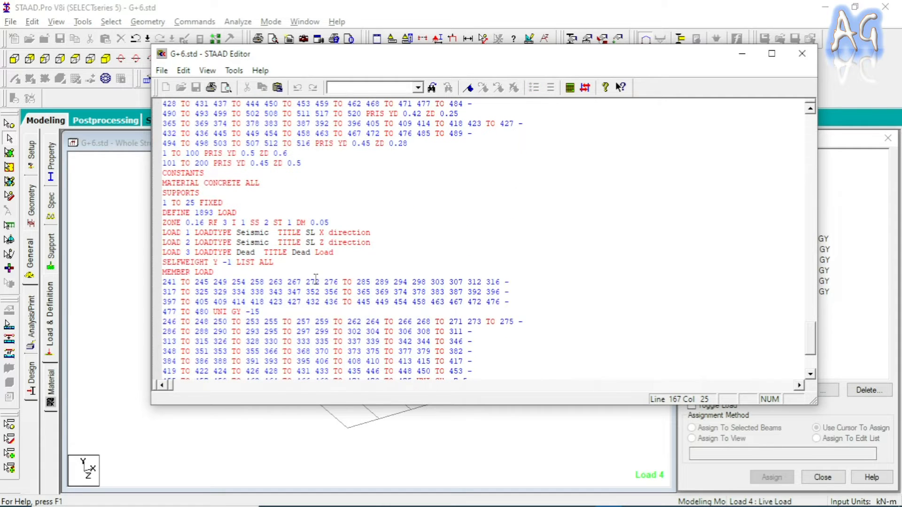
{"action": "left_click", "coordinate": [209, 205]}
{"action": "left_click", "coordinate": [165, 214]}
{"action": "left_click_drag", "start_coordinate": [165, 214], "coordinate": [238, 214]}
{"action": "left_click", "coordinate": [250, 215]}
{"action": "left_click", "coordinate": [173, 232]}
Step: Examine the Dead Load case in the input file, covering its selfweight, member load and floor load commands
{"action": "scroll", "coordinate": [279, 253], "scroll_direction": "down", "scroll_amount": 6}
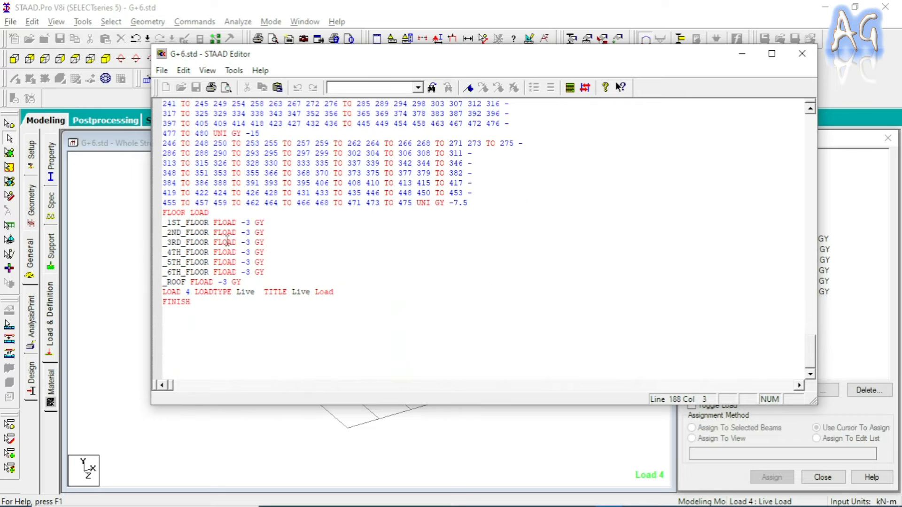
{"action": "scroll", "coordinate": [212, 234], "scroll_direction": "up", "scroll_amount": 1}
{"action": "left_click", "coordinate": [202, 242]}
{"action": "scroll", "coordinate": [201, 243], "scroll_direction": "up", "scroll_amount": 1}
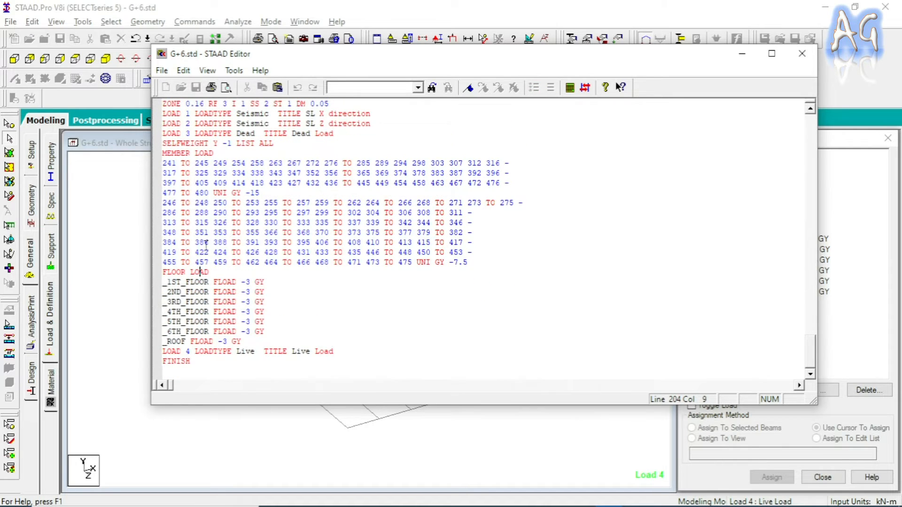
{"action": "left_click", "coordinate": [210, 271]}
{"action": "scroll", "coordinate": [230, 256], "scroll_direction": "up", "scroll_amount": 2}
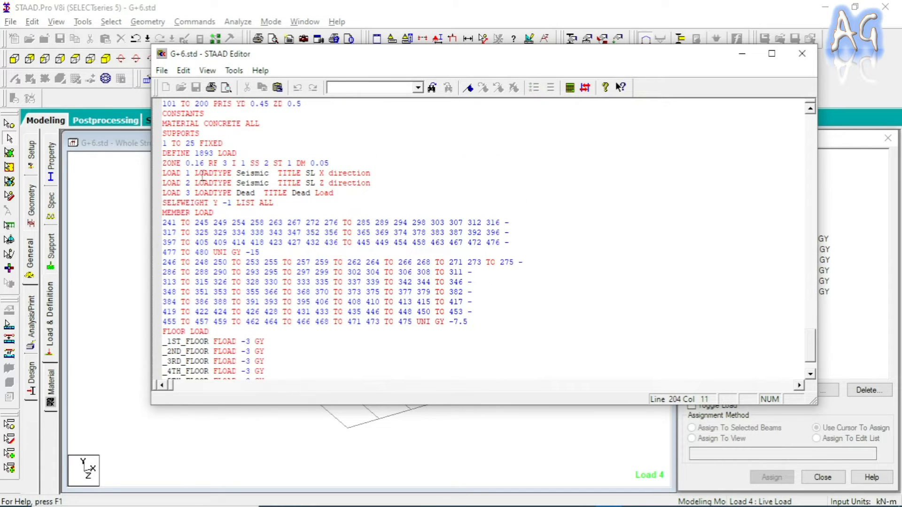
{"action": "scroll", "coordinate": [201, 182], "scroll_direction": "up", "scroll_amount": 1}
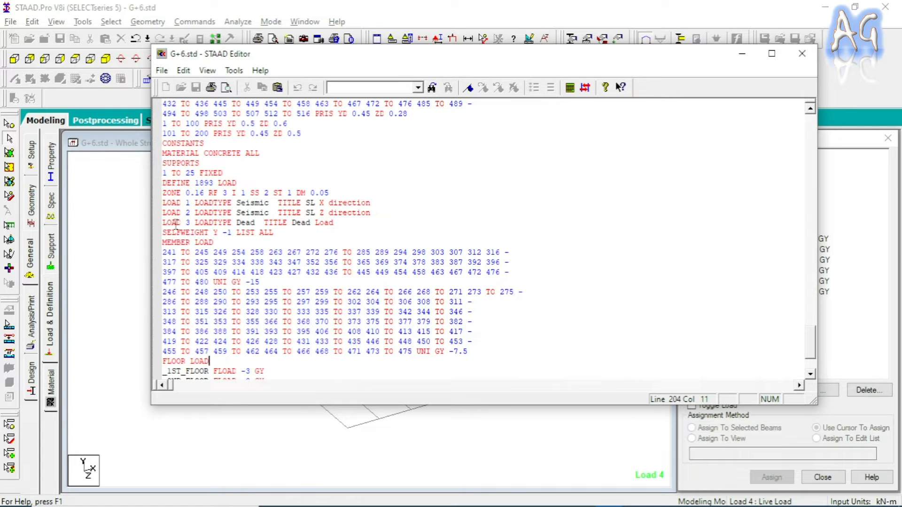
{"action": "left_click_drag", "start_coordinate": [168, 223], "coordinate": [337, 224]}
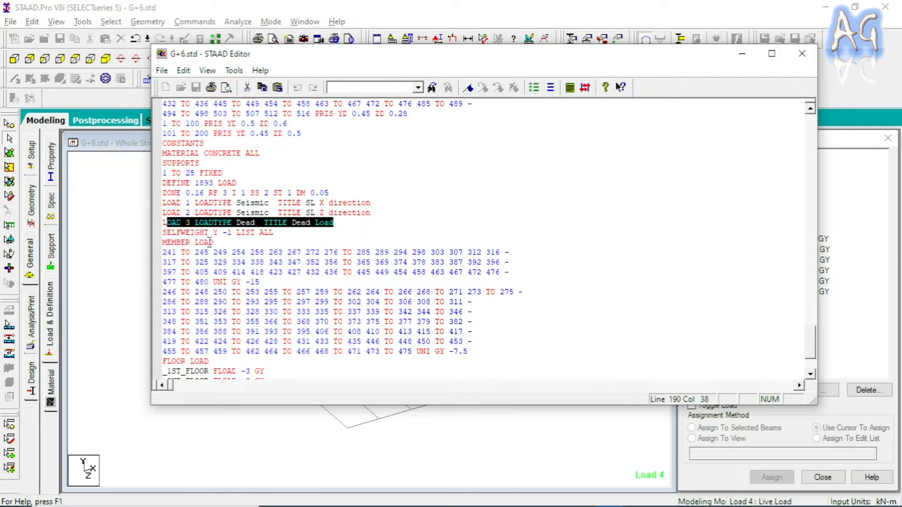
{"action": "left_click", "coordinate": [209, 242]}
{"action": "scroll", "coordinate": [209, 273], "scroll_direction": "down", "scroll_amount": 1}
{"action": "scroll", "coordinate": [214, 312], "scroll_direction": "down", "scroll_amount": 2}
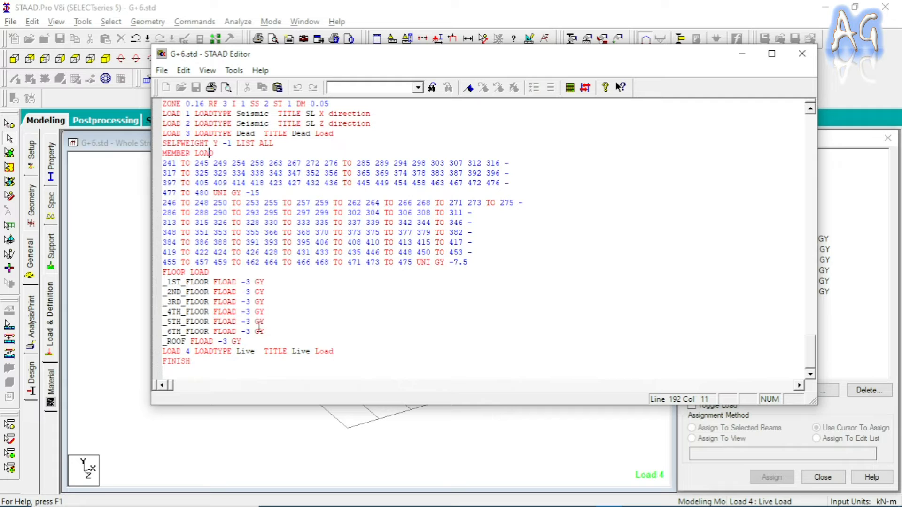
Step: Copy the FLOOR LOAD block, from its heading through the roof line, from the Dead Load case to beneath the LOAD 4 Live Load line
{"action": "scroll", "coordinate": [249, 284], "scroll_direction": "down", "scroll_amount": 2}
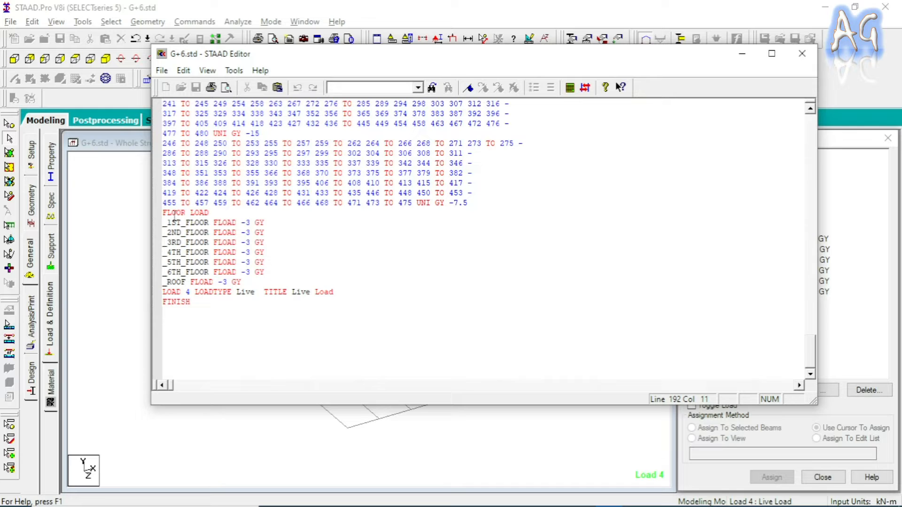
{"action": "left_click_drag", "start_coordinate": [163, 214], "coordinate": [248, 281]}
{"action": "key", "text": "ctrl+c"}
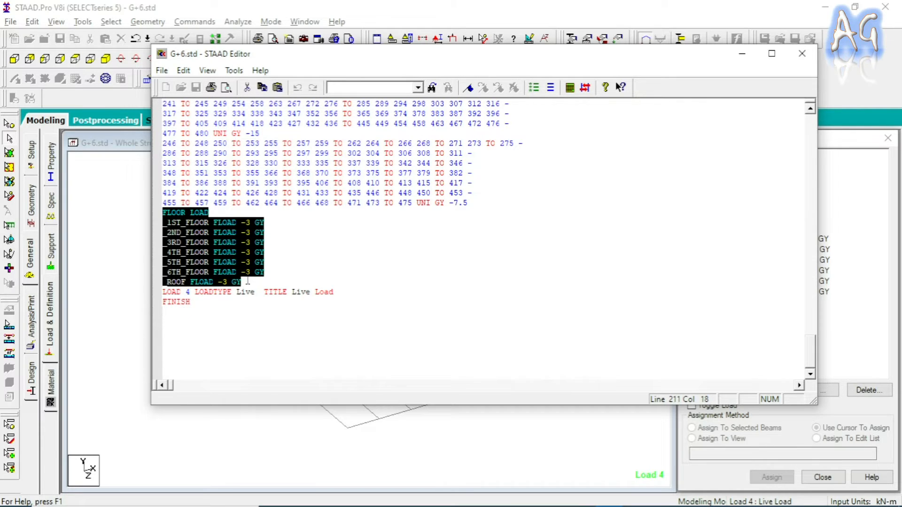
{"action": "left_click", "coordinate": [355, 291]}
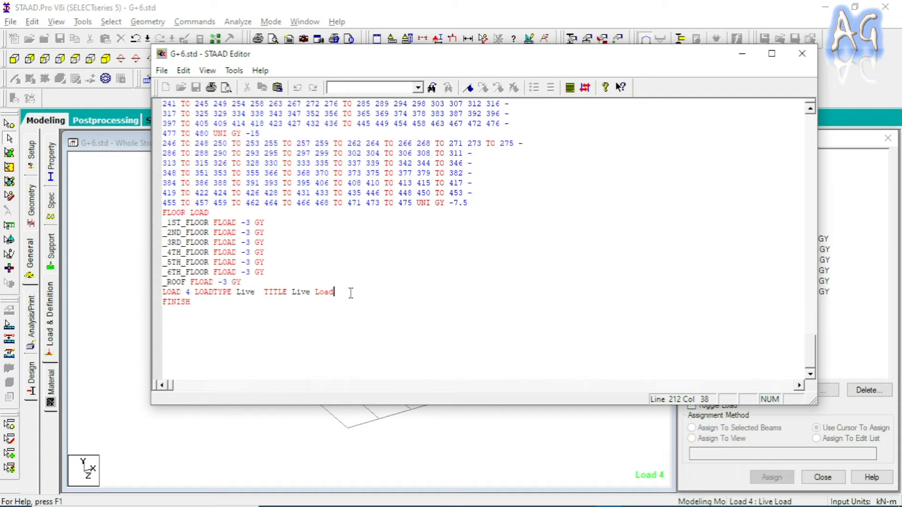
{"action": "key", "text": "Return"}
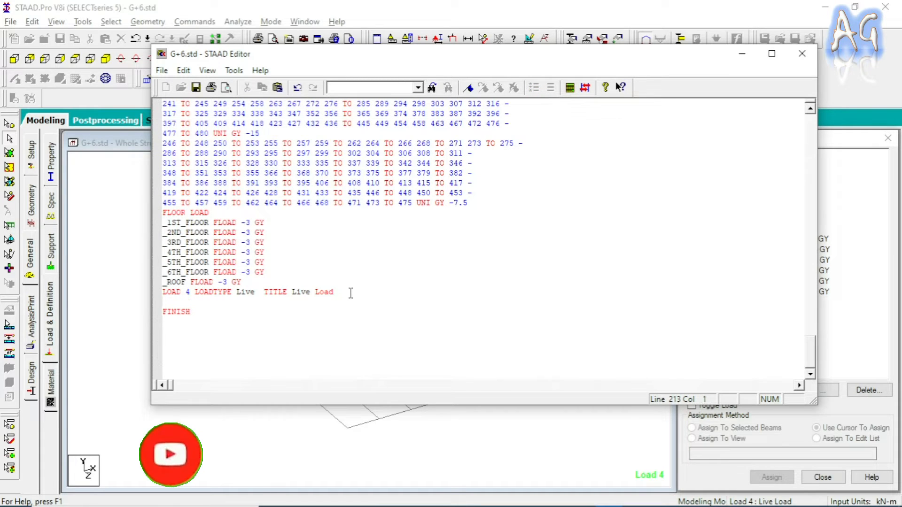
{"action": "key", "text": "ctrl+v"}
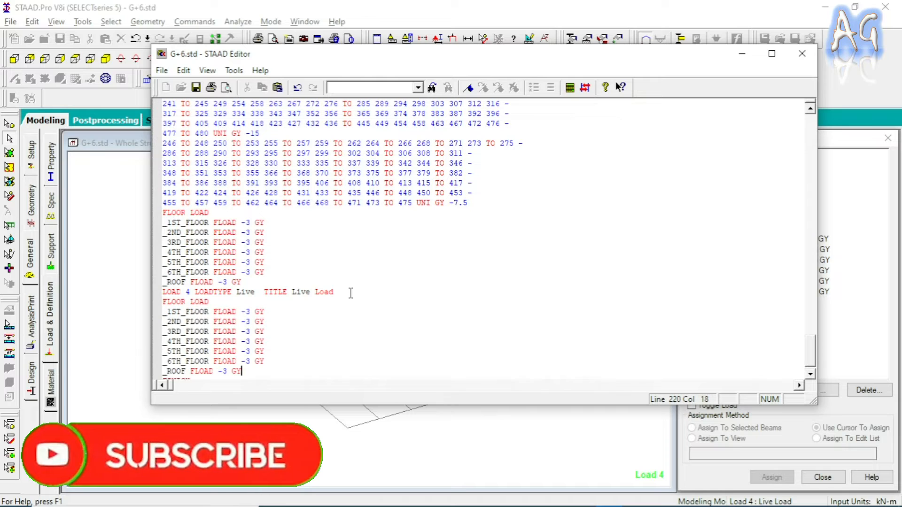
{"action": "scroll", "coordinate": [244, 295], "scroll_direction": "down", "scroll_amount": 1}
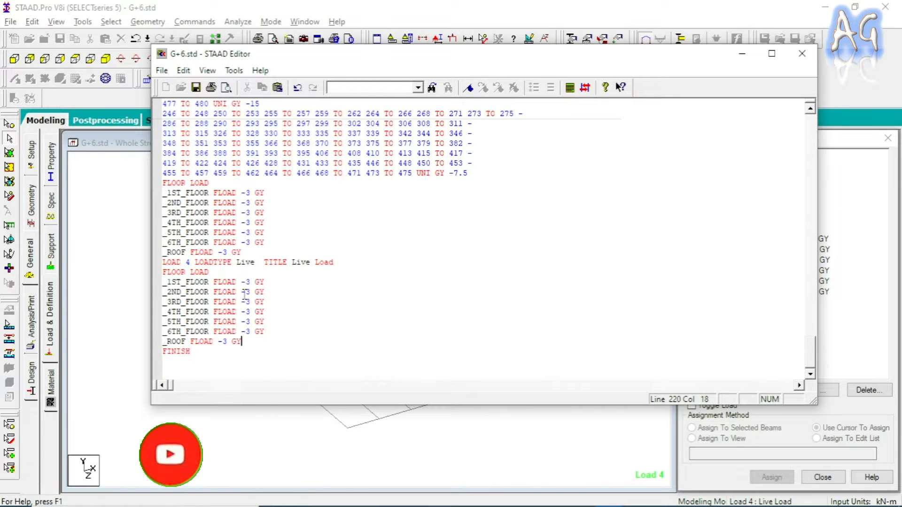
Step: Set the Live Load case's roof floor load to -1.5 GY, then save the input file and close the editor
{"action": "scroll", "coordinate": [244, 294], "scroll_direction": "down", "scroll_amount": 1}
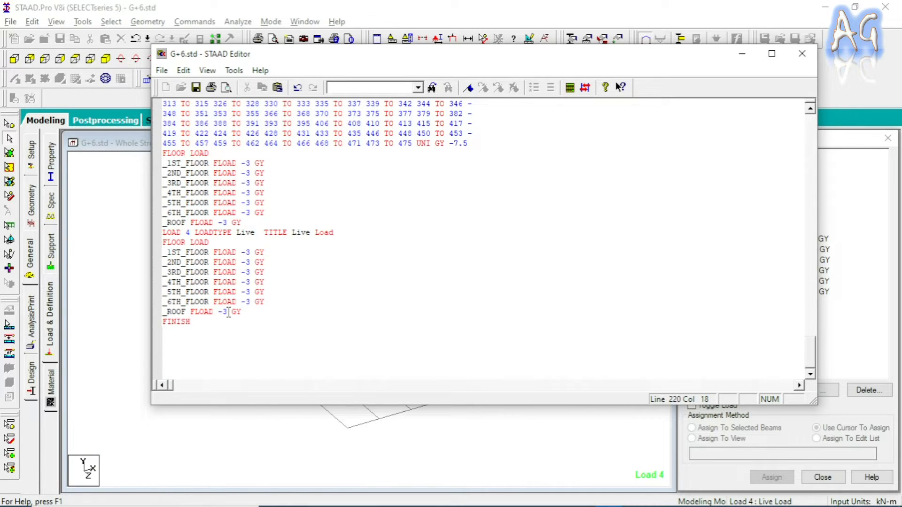
{"action": "left_click_drag", "start_coordinate": [229, 313], "coordinate": [225, 313]}
{"action": "type", "text": "1.5"}
{"action": "left_click", "coordinate": [196, 87]}
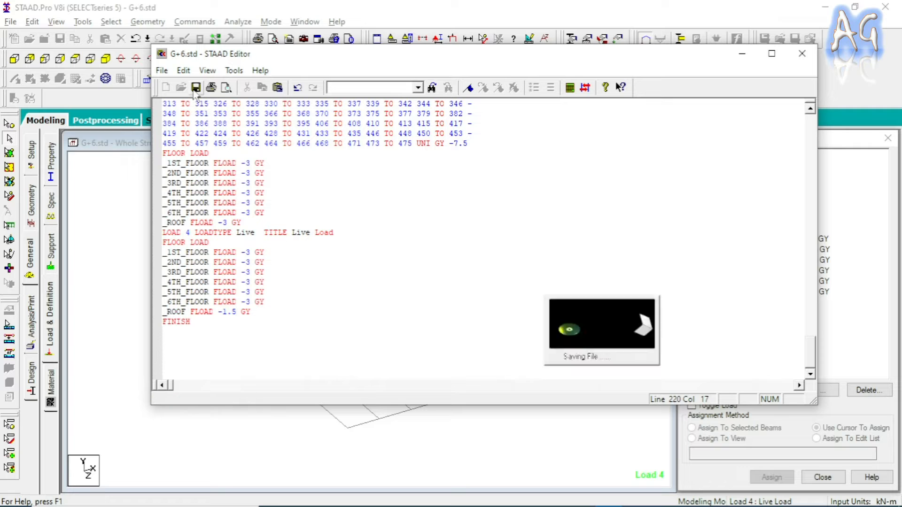
{"action": "left_click", "coordinate": [802, 53]}
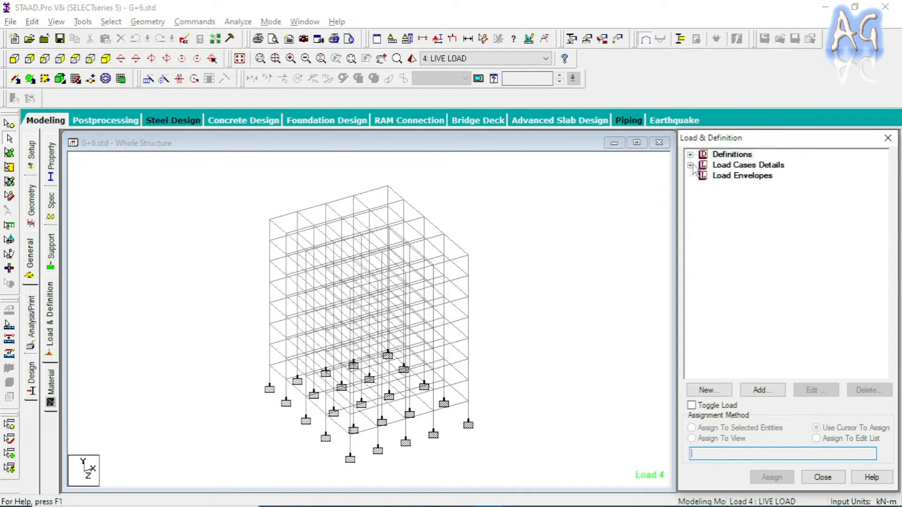
Step: Expand the Live Load case and check its floor load items from the first to the sixth floor on the model
{"action": "left_click", "coordinate": [690, 166]}
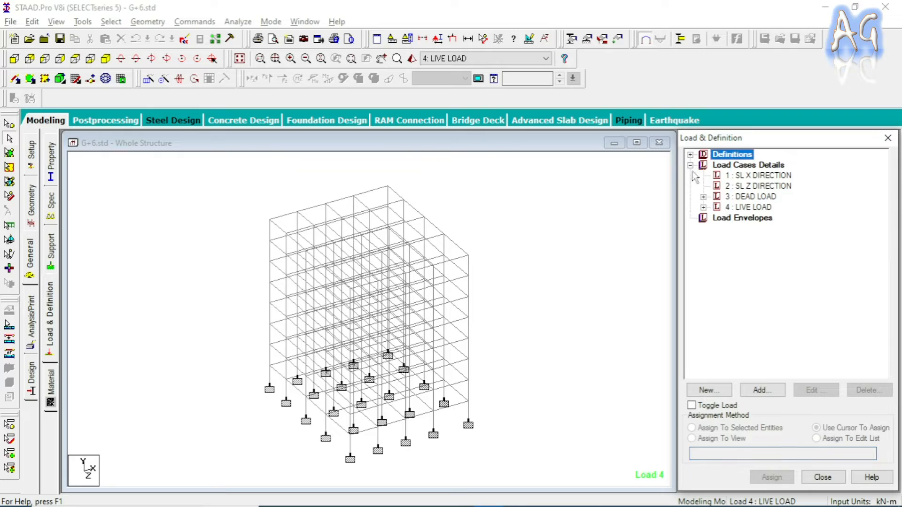
{"action": "left_click", "coordinate": [703, 208]}
{"action": "left_click", "coordinate": [759, 219]}
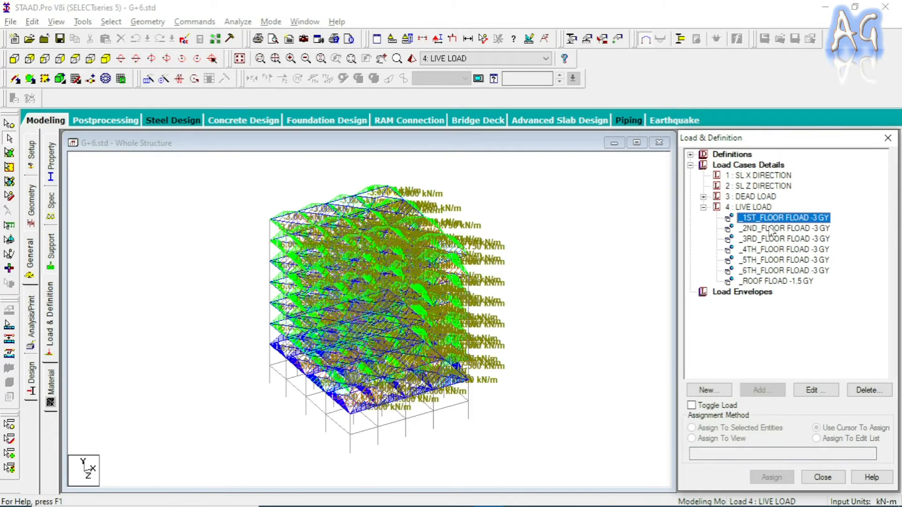
{"action": "left_click", "coordinate": [771, 229]}
{"action": "left_click", "coordinate": [774, 240]}
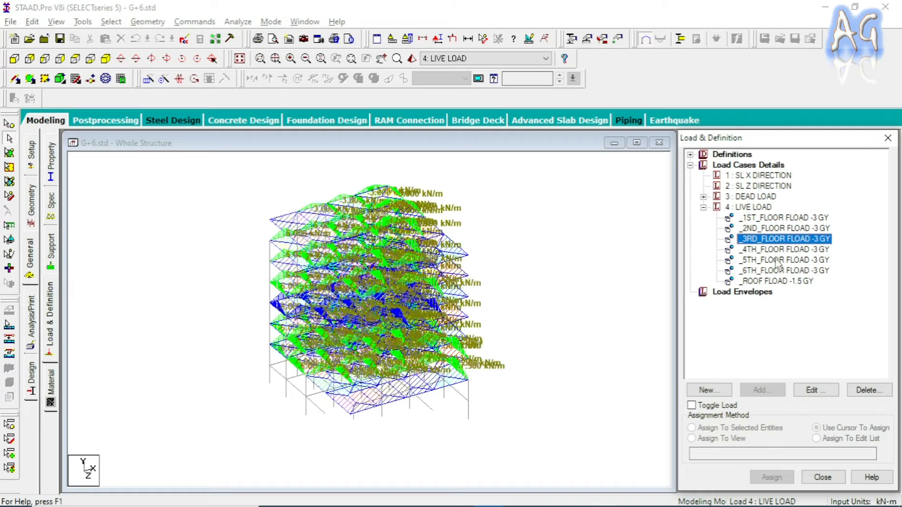
{"action": "left_click", "coordinate": [776, 251]}
{"action": "left_click", "coordinate": [778, 269]}
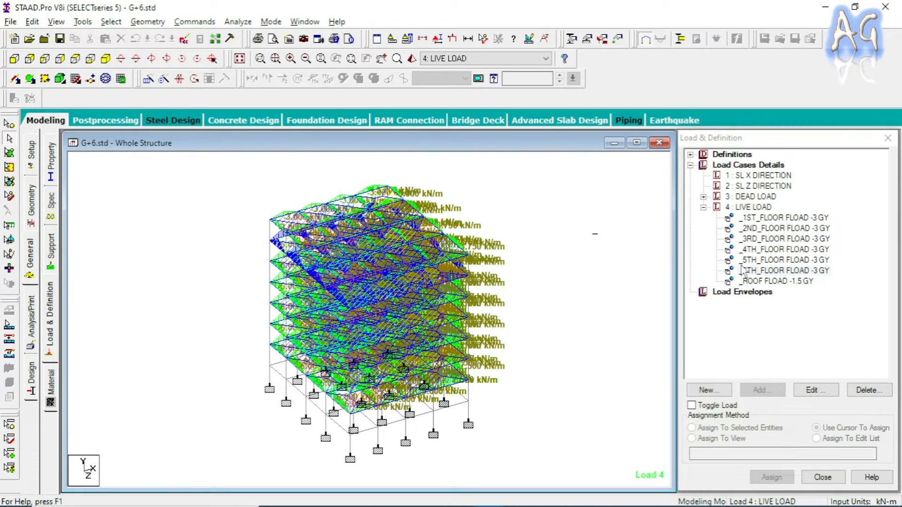
Step: Add a self weight with factor 1 to the ZONE 0.16 entry of the IS 1893 seismic definition
{"action": "left_click", "coordinate": [690, 155]}
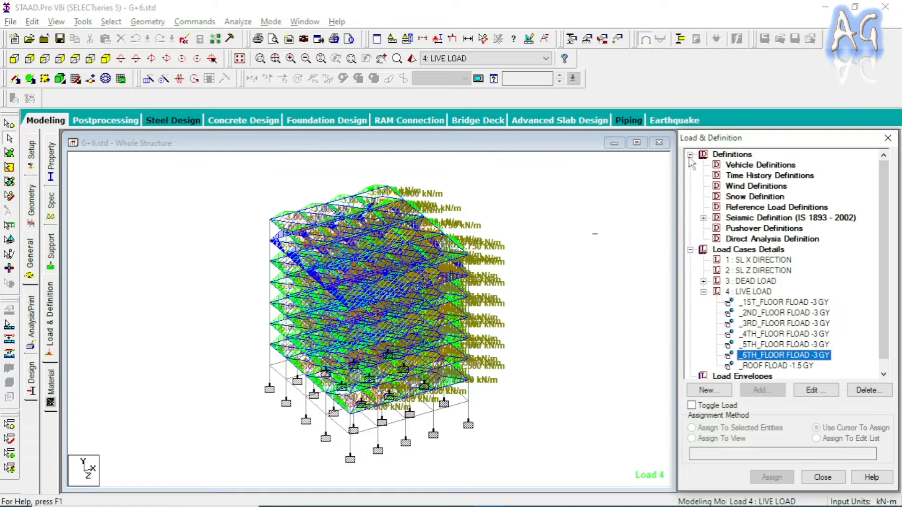
{"action": "left_click", "coordinate": [703, 219]}
{"action": "left_click", "coordinate": [766, 229]}
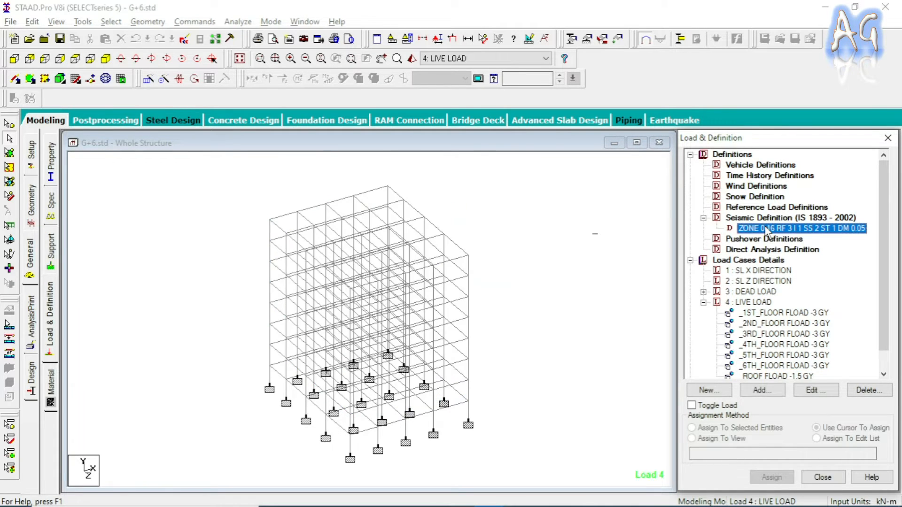
{"action": "left_click", "coordinate": [753, 394]}
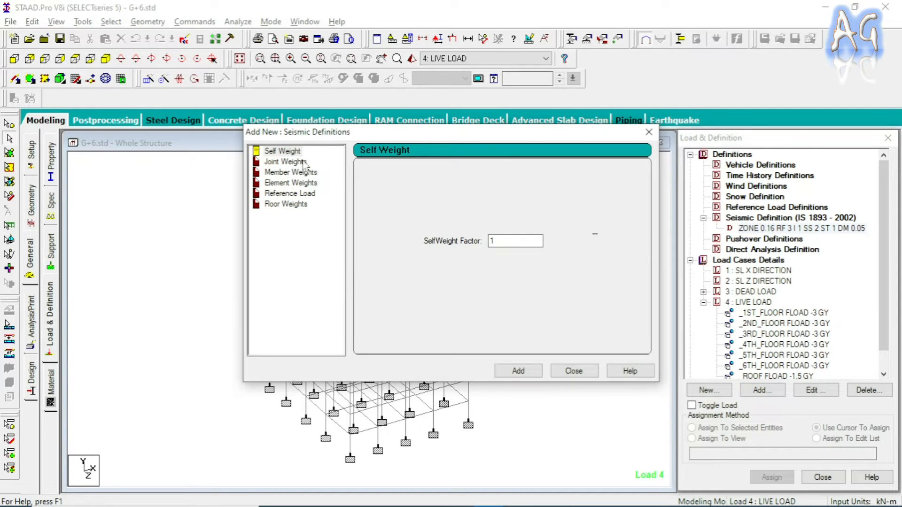
{"action": "left_click_drag", "start_coordinate": [431, 135], "coordinate": [386, 135]}
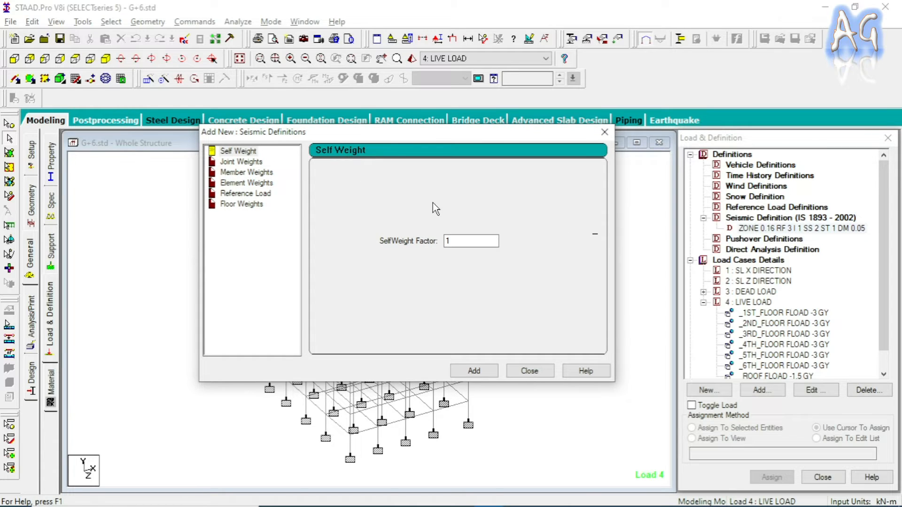
{"action": "left_click", "coordinate": [249, 153]}
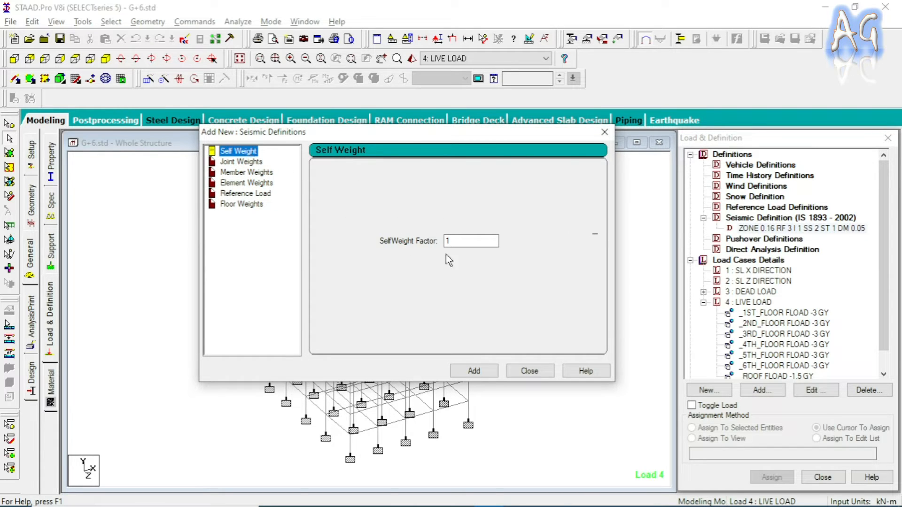
{"action": "left_click", "coordinate": [484, 376]}
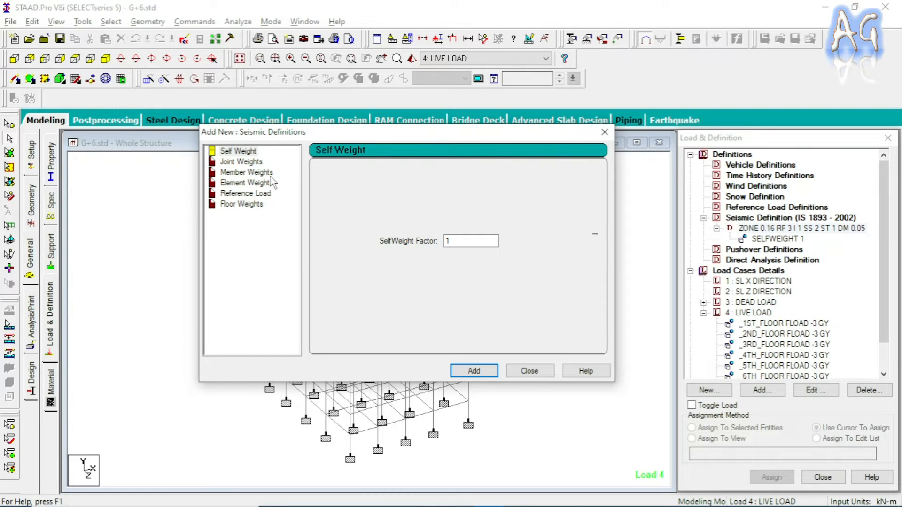
Step: Examine the member, element and floor weight forms for the seismic definition, then close them without adding anything
{"action": "left_click", "coordinate": [251, 172]}
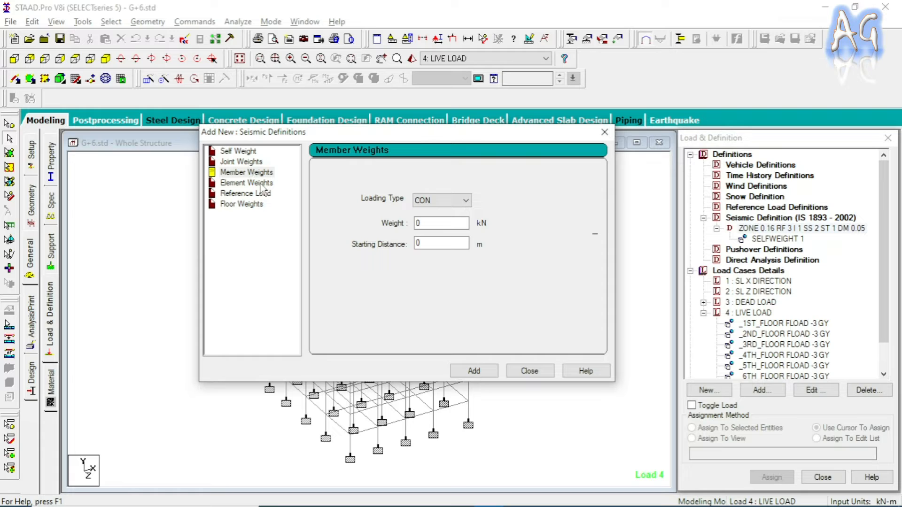
{"action": "left_click", "coordinate": [256, 183]}
{"action": "left_click", "coordinate": [256, 173]}
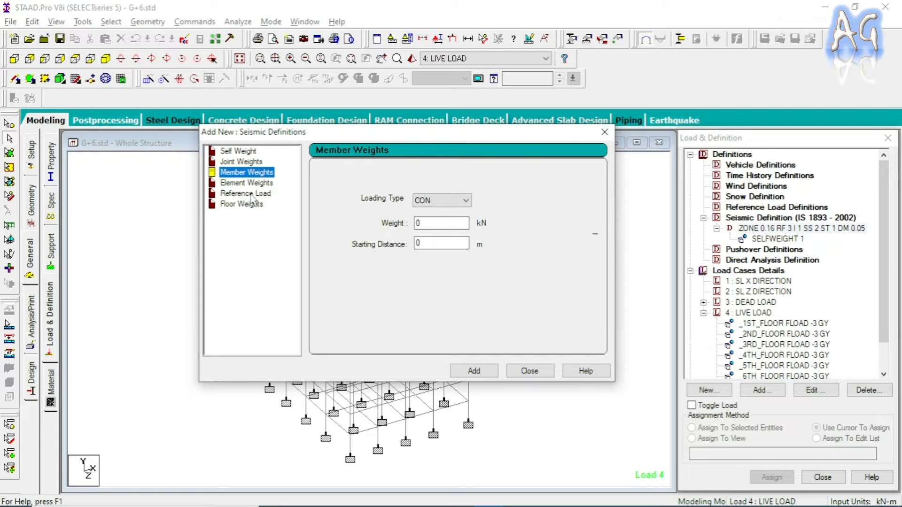
{"action": "left_click", "coordinate": [253, 184]}
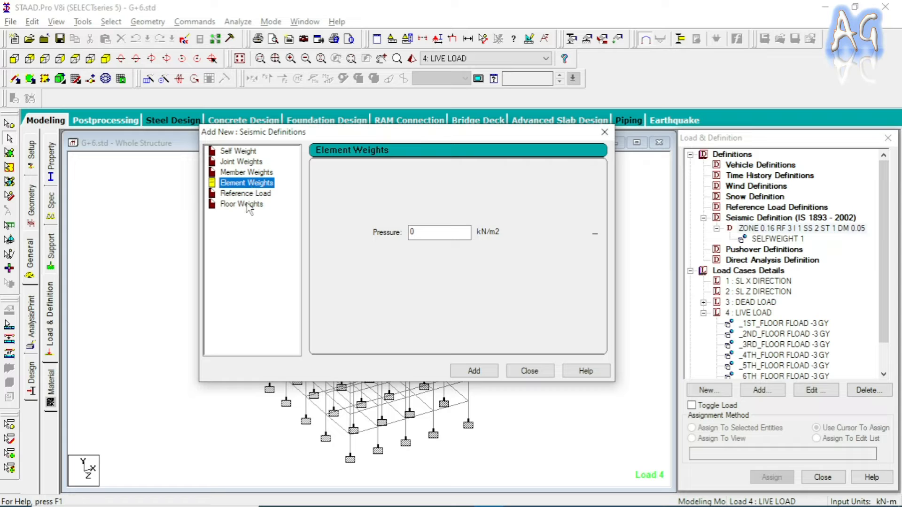
{"action": "left_click", "coordinate": [252, 204]}
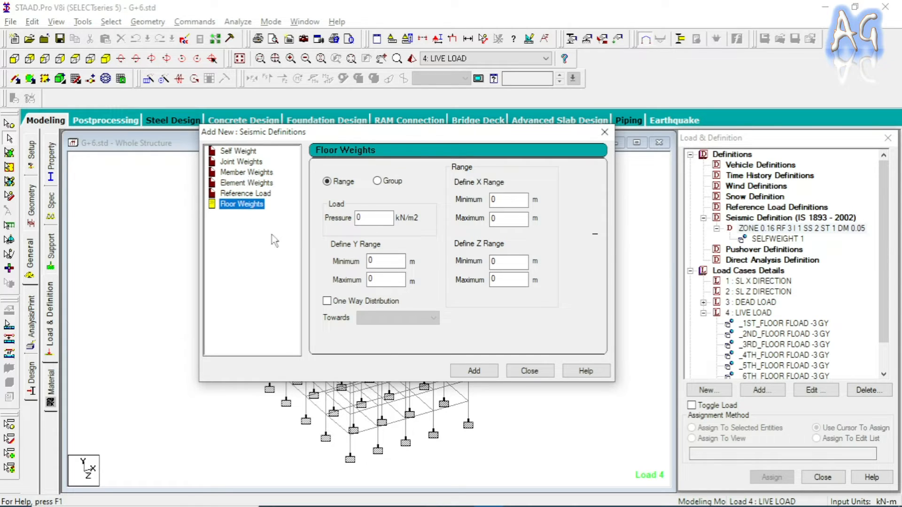
{"action": "left_click", "coordinate": [529, 371]}
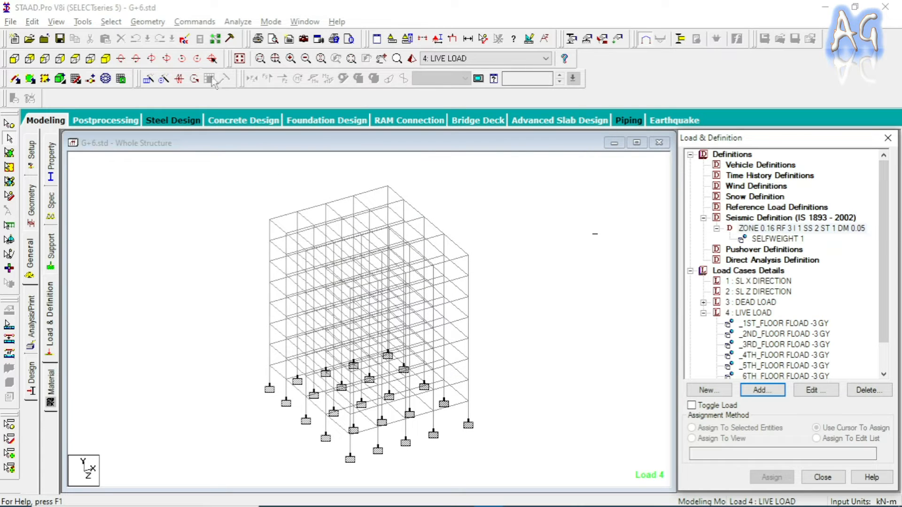
Step: Save the structure and open its input file at the SELFWEIGHT 1 line under DEFINE 1893 LOAD
{"action": "left_click", "coordinate": [184, 38]}
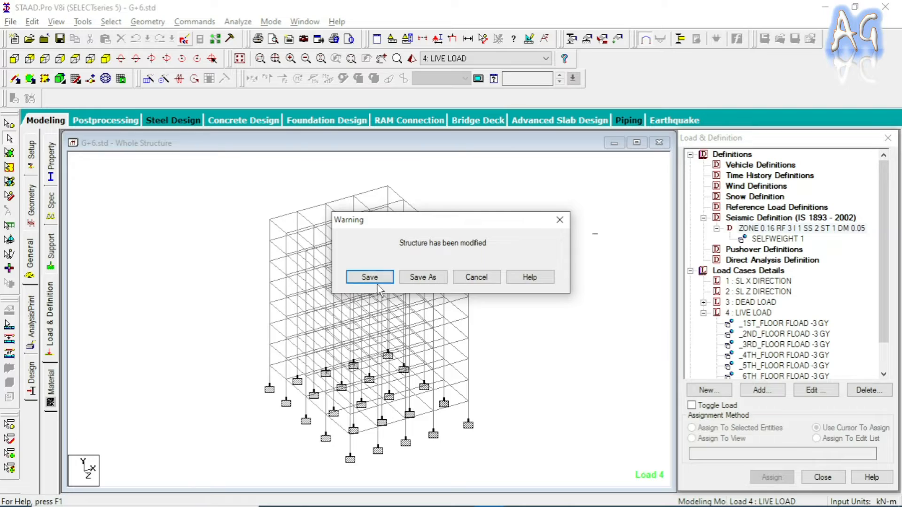
{"action": "left_click", "coordinate": [369, 278]}
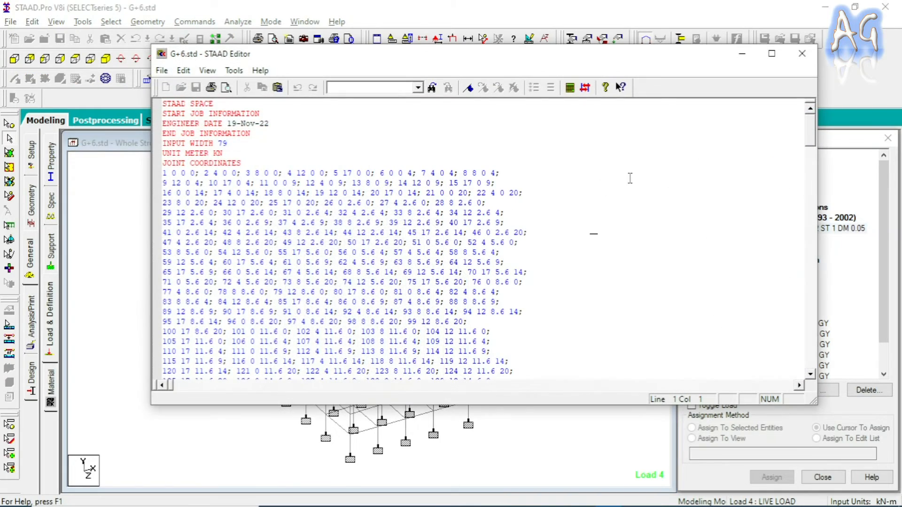
{"action": "left_click_drag", "start_coordinate": [810, 136], "coordinate": [820, 371]}
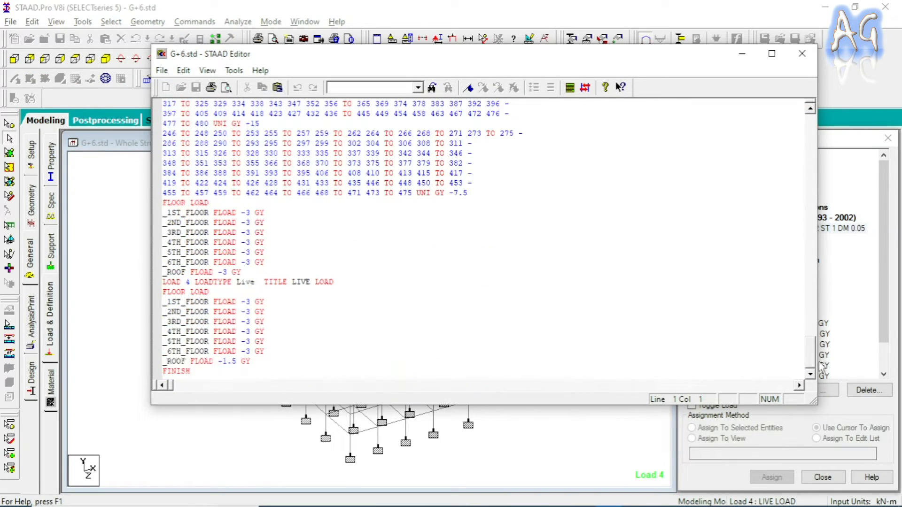
{"action": "scroll", "coordinate": [355, 293], "scroll_direction": "up", "scroll_amount": 6}
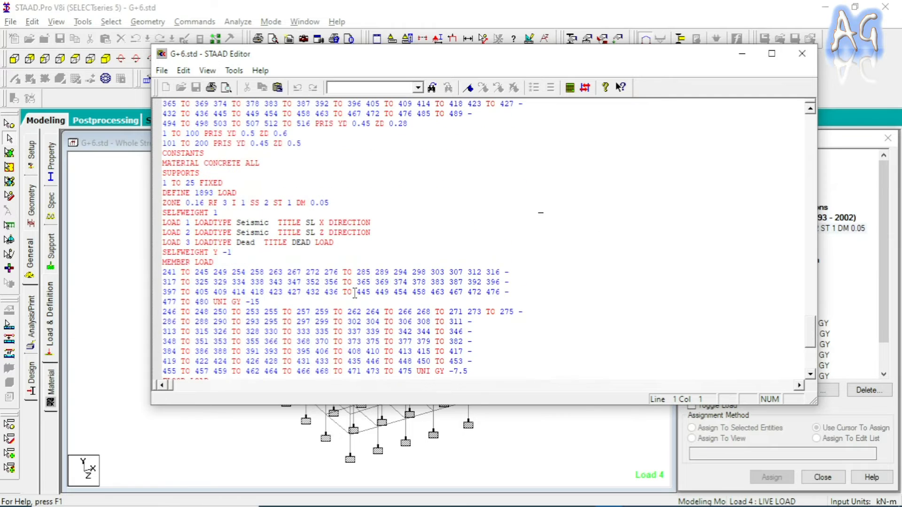
{"action": "left_click", "coordinate": [229, 214]}
{"action": "left_click_drag", "start_coordinate": [226, 212], "coordinate": [166, 213]}
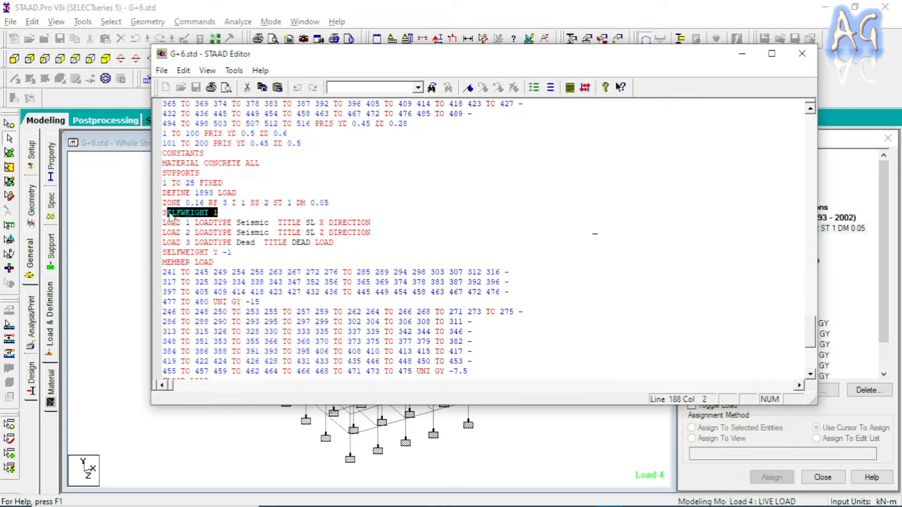
{"action": "left_click", "coordinate": [226, 213]}
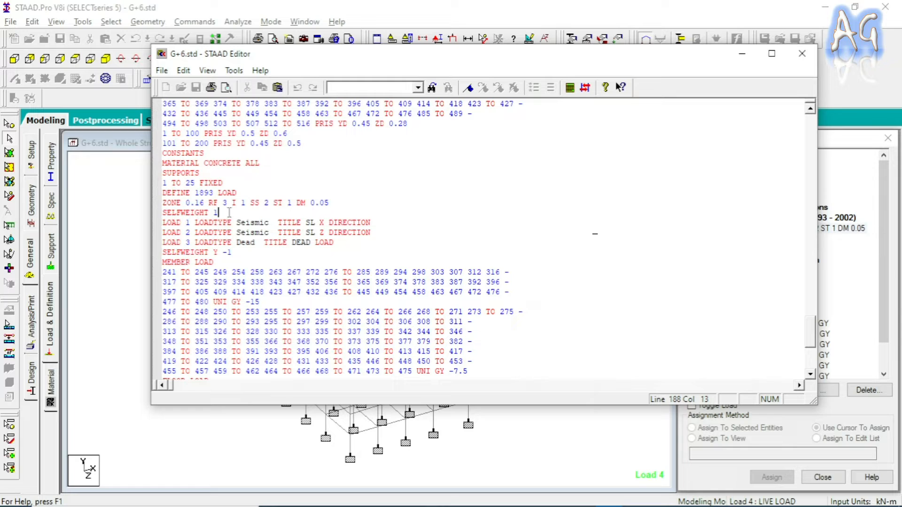
Step: Copy the whole MEMBER LOAD block from the Dead Load case to beneath the seismic definition's SELFWEIGHT 1 line
{"action": "scroll", "coordinate": [313, 234], "scroll_direction": "down", "scroll_amount": 3}
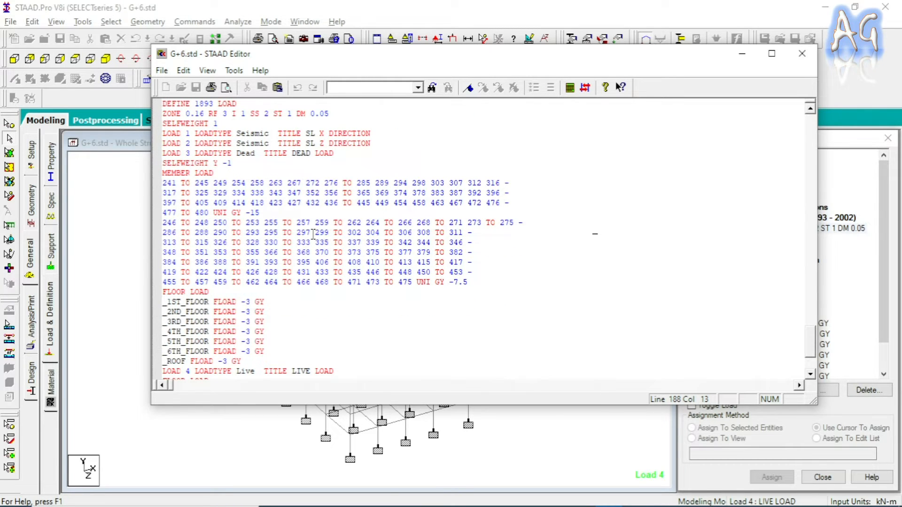
{"action": "scroll", "coordinate": [287, 267], "scroll_direction": "up", "scroll_amount": 1}
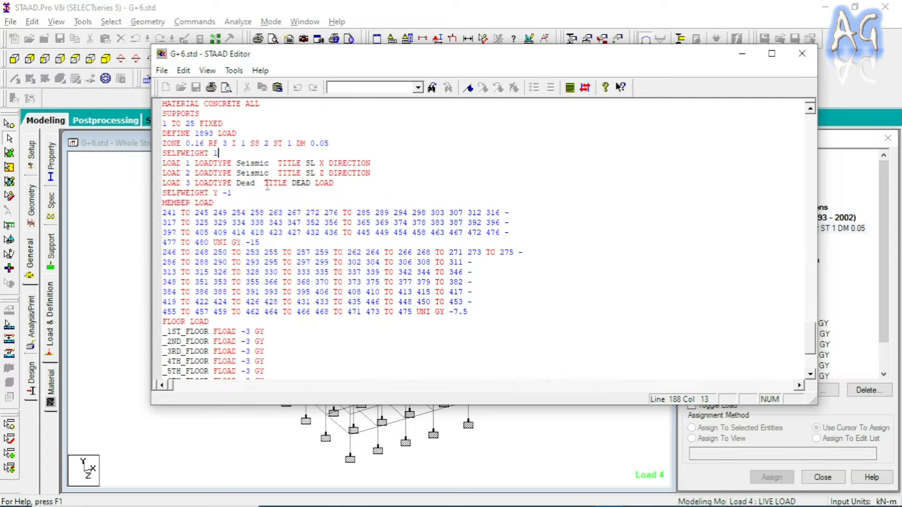
{"action": "left_click_drag", "start_coordinate": [164, 203], "coordinate": [481, 316]}
{"action": "key", "text": "ctrl+c"}
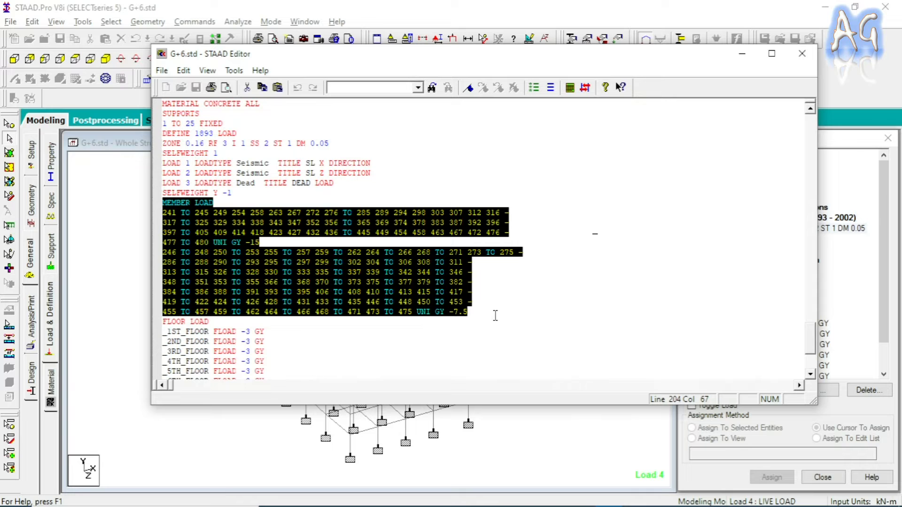
{"action": "scroll", "coordinate": [348, 268], "scroll_direction": "up", "scroll_amount": 2}
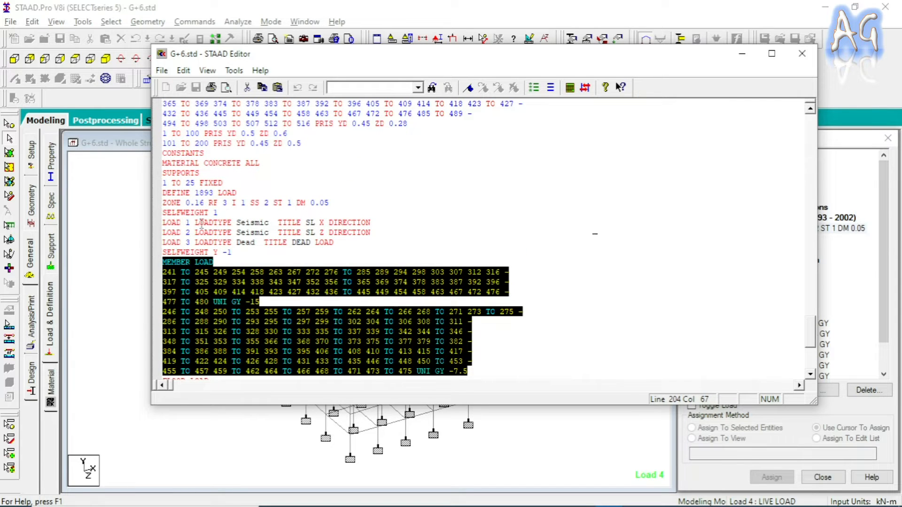
{"action": "left_click", "coordinate": [226, 214]}
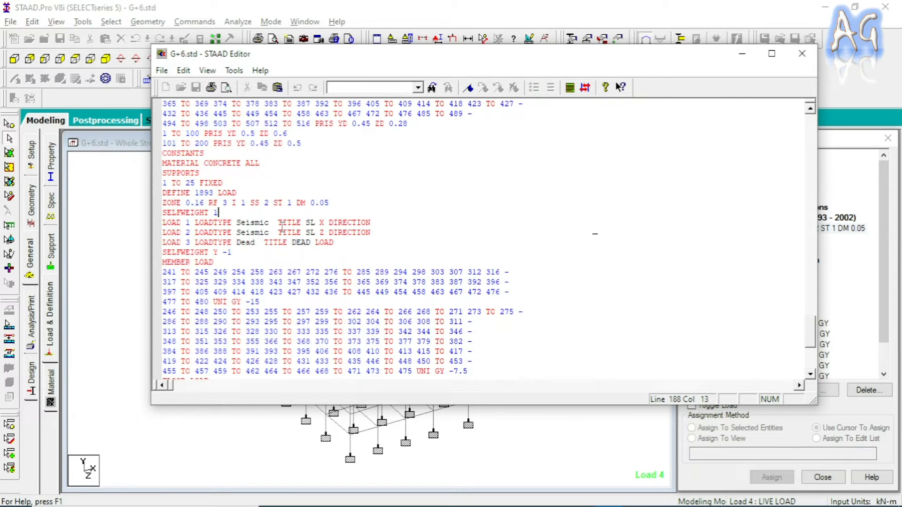
{"action": "key", "text": "Return"}
{"action": "key", "text": "ctrl+v"}
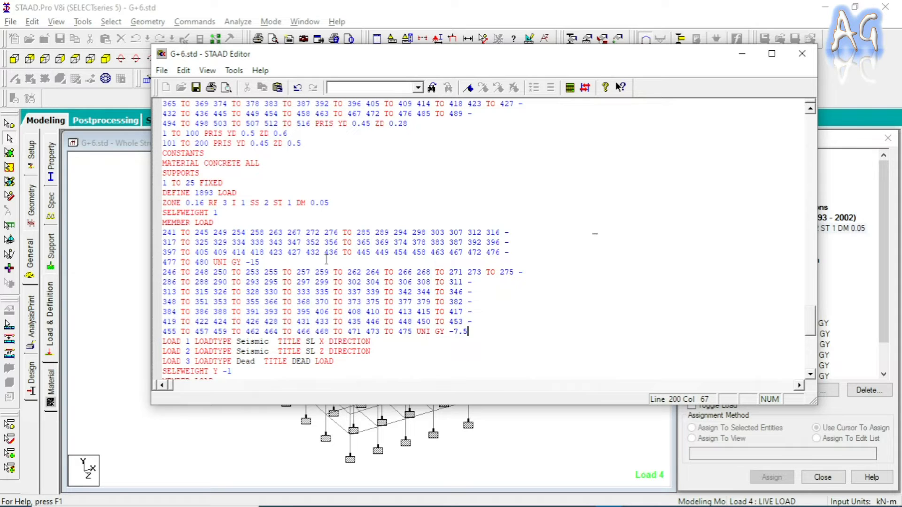
Step: Remove GY and the minus signs from the copied member block so its two entries read UNI 15 and UNI 7.5
{"action": "double_click", "coordinate": [236, 263]}
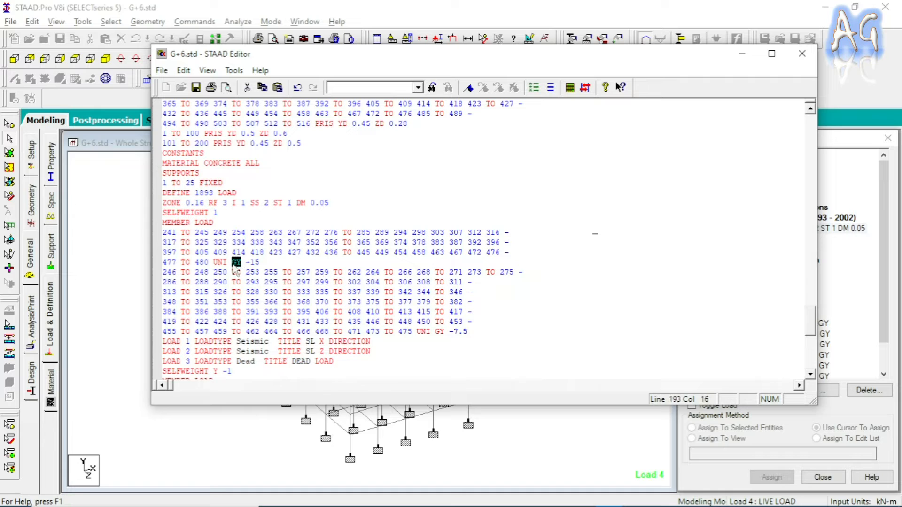
{"action": "key", "text": "Delete"}
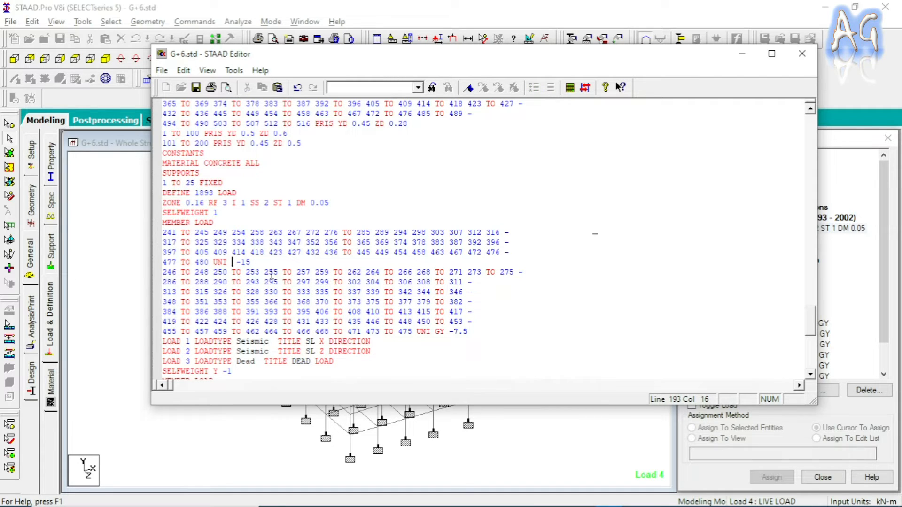
{"action": "key", "text": "Right"}
{"action": "key", "text": "Right"}
{"action": "key", "text": "BackSpace"}
{"action": "key", "text": "BackSpace"}
{"action": "left_click", "coordinate": [432, 332]}
{"action": "double_click", "coordinate": [442, 332]}
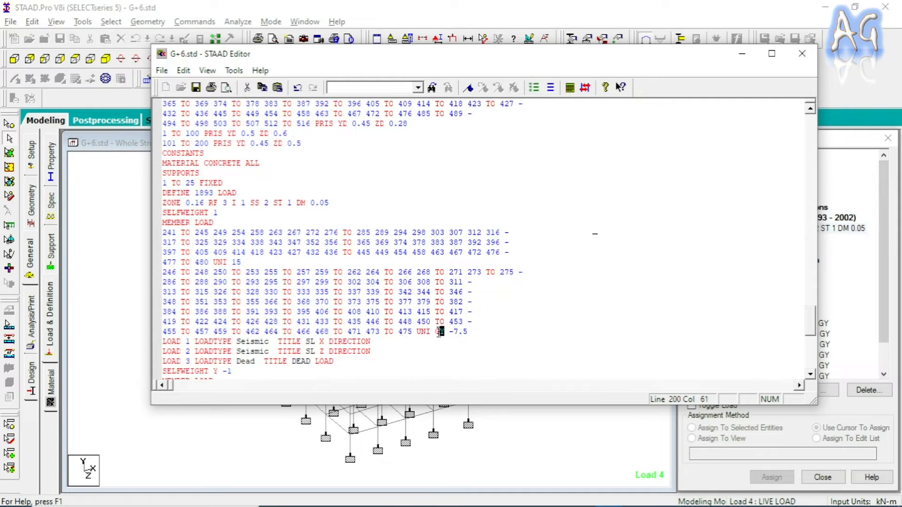
{"action": "key", "text": "BackSpace"}
{"action": "key", "text": "BackSpace"}
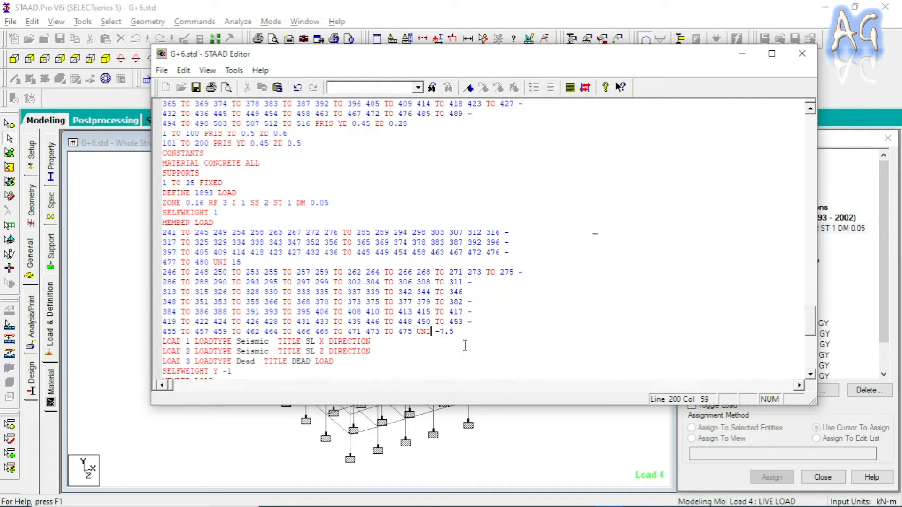
{"action": "key", "text": "BackSpace"}
Step: Change the copied block's heading to MEMBER weight, then save the input file and close the editor
{"action": "left_click_drag", "start_coordinate": [215, 224], "coordinate": [201, 230]}
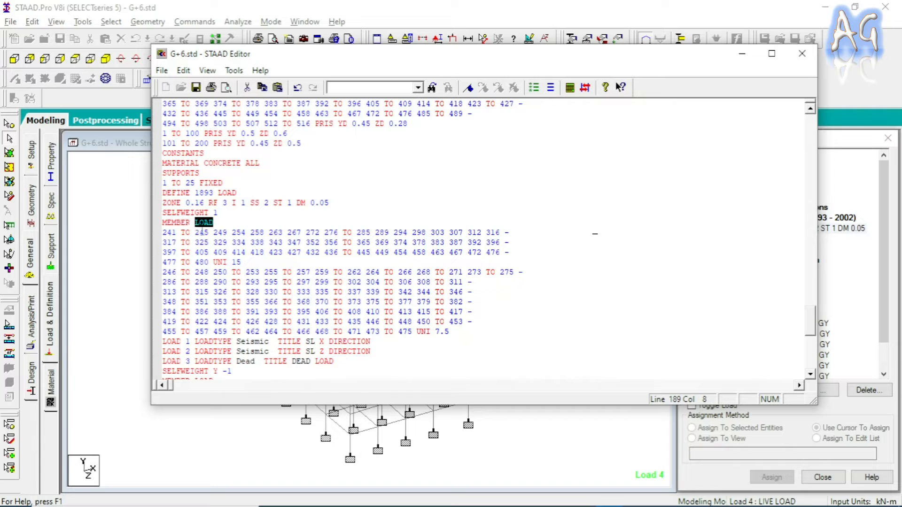
{"action": "type", "text": "weight"}
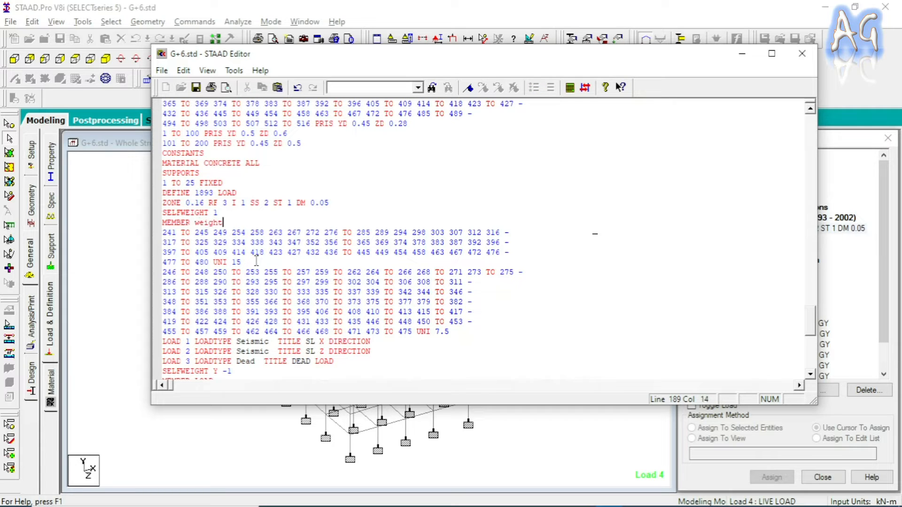
{"action": "left_click", "coordinate": [196, 87]}
{"action": "left_click", "coordinate": [801, 53]}
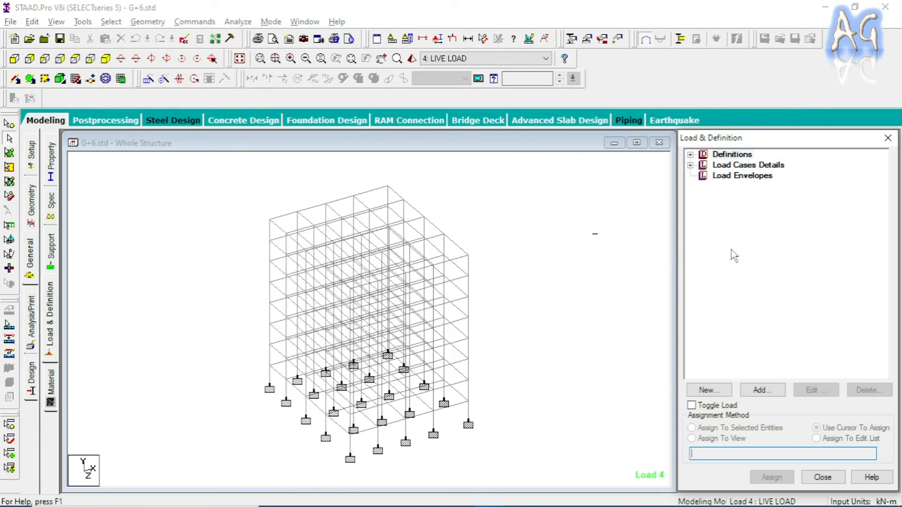
Step: Expand the seismic definition's member weights and check the UNI 15 and UNI 7.5 assignments on the model
{"action": "left_click", "coordinate": [691, 154]}
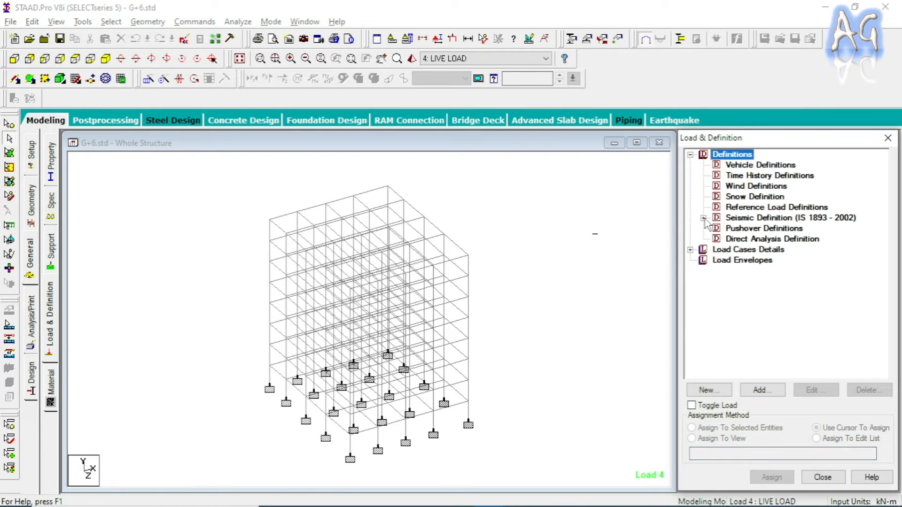
{"action": "left_click", "coordinate": [703, 217]}
{"action": "left_click", "coordinate": [717, 228]}
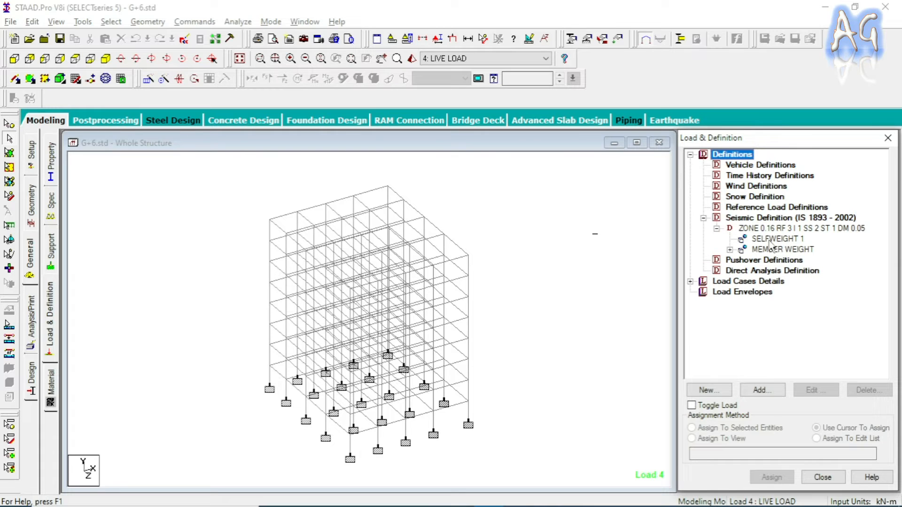
{"action": "left_click", "coordinate": [774, 250]}
{"action": "left_click", "coordinate": [729, 250]}
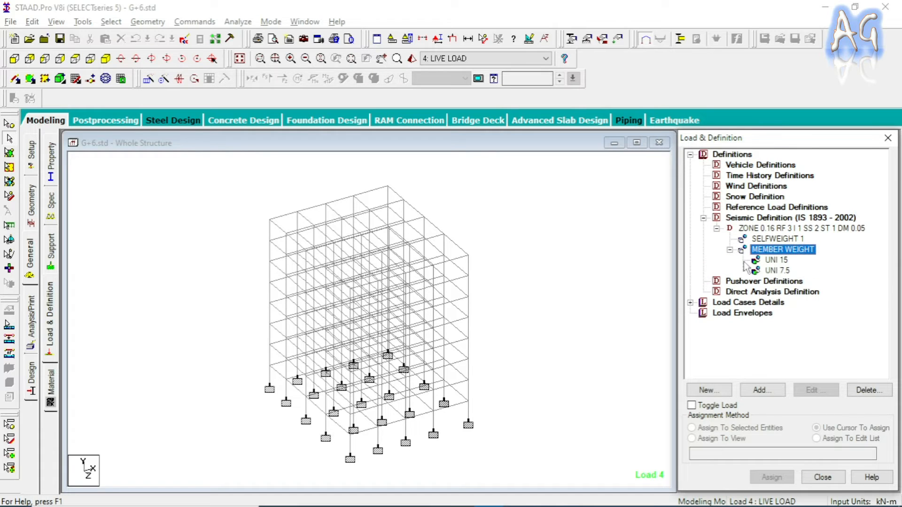
{"action": "left_click", "coordinate": [783, 262]}
{"action": "left_click", "coordinate": [783, 271]}
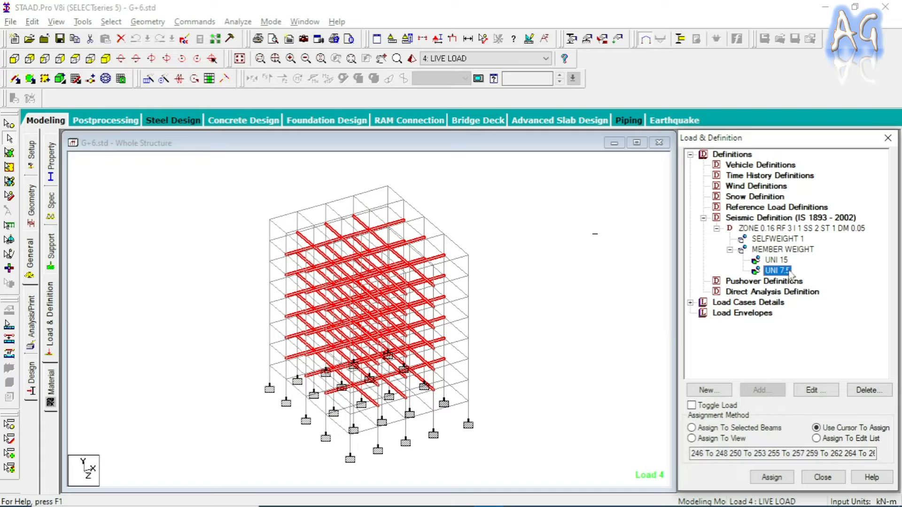
Step: Copy the Dead Load case's whole FLOOR LOAD block, from the 1st floor to the roof, in the input file
{"action": "left_click", "coordinate": [183, 39]}
{"action": "left_click_drag", "start_coordinate": [810, 128], "coordinate": [808, 345]}
{"action": "left_click", "coordinate": [219, 282]}
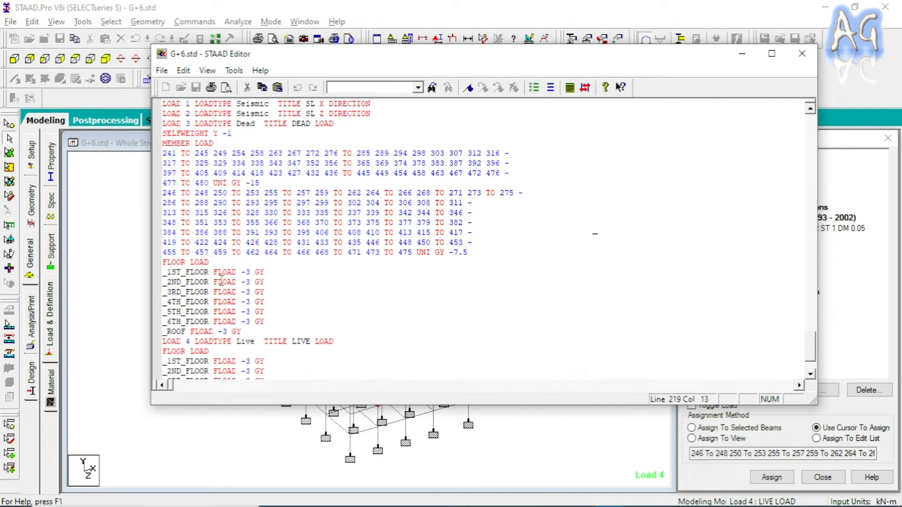
{"action": "scroll", "coordinate": [308, 283], "scroll_direction": "up", "scroll_amount": 2}
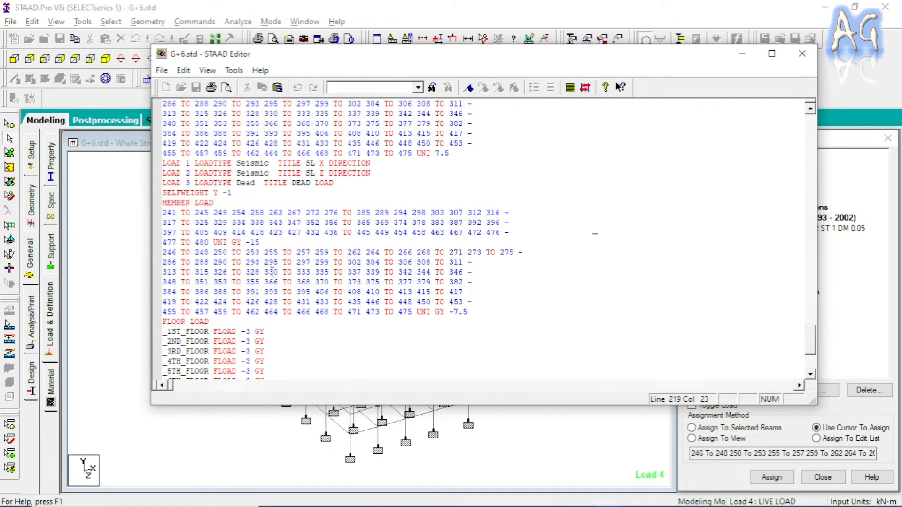
{"action": "scroll", "coordinate": [315, 255], "scroll_direction": "down", "scroll_amount": 2}
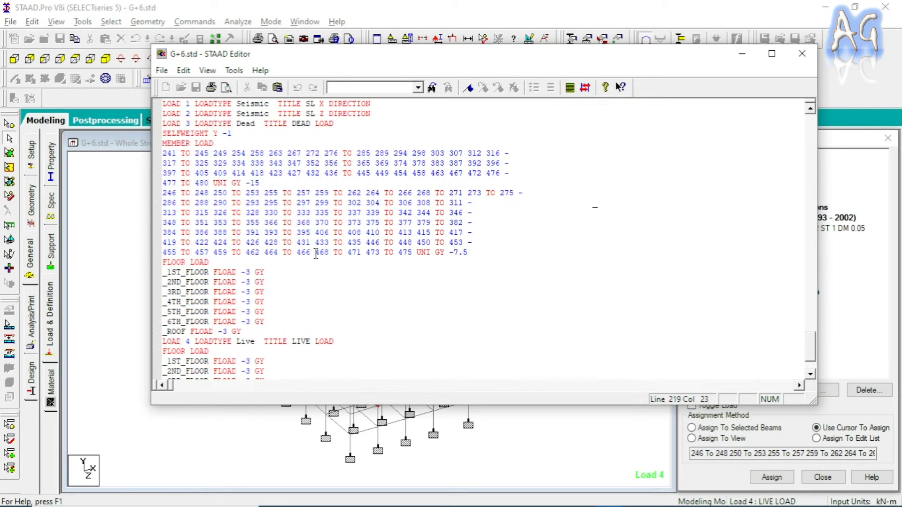
{"action": "scroll", "coordinate": [314, 250], "scroll_direction": "up", "scroll_amount": 3}
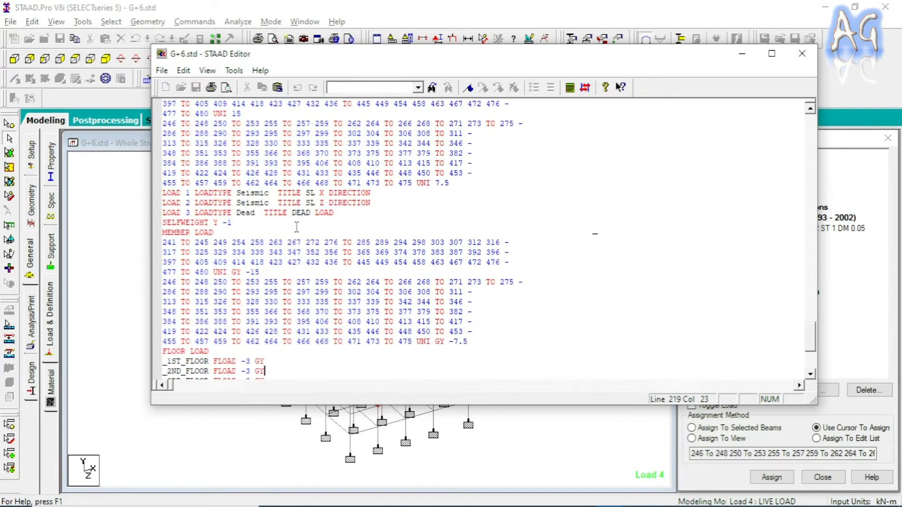
{"action": "scroll", "coordinate": [292, 232], "scroll_direction": "down", "scroll_amount": 2}
{"action": "left_click", "coordinate": [210, 310]}
{"action": "scroll", "coordinate": [252, 287], "scroll_direction": "down", "scroll_amount": 1}
{"action": "left_click_drag", "start_coordinate": [162, 262], "coordinate": [254, 331]}
{"action": "left_click", "coordinate": [294, 321]}
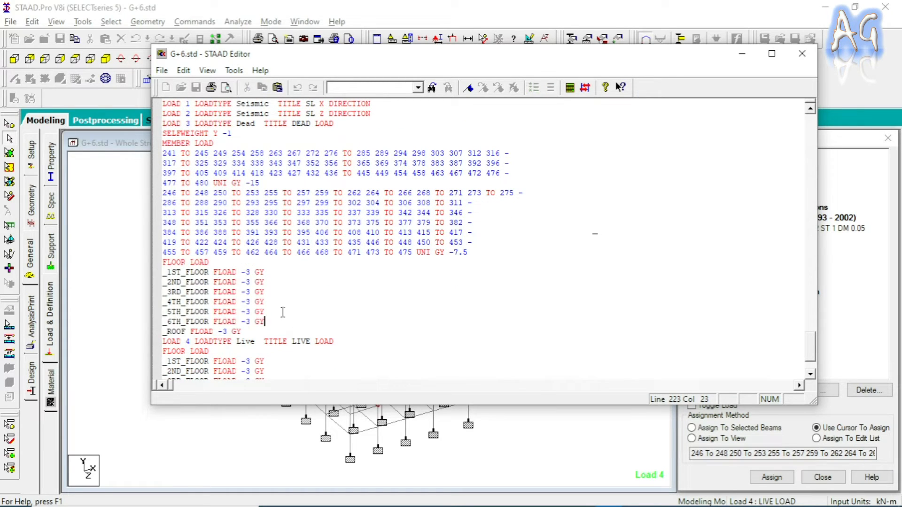
{"action": "left_click_drag", "start_coordinate": [163, 261], "coordinate": [277, 328]}
{"action": "key", "text": "ctrl+c"}
Step: Paste the copied floor load block on a new line beneath the seismic definition's UNI 7.5 entry
{"action": "scroll", "coordinate": [308, 262], "scroll_direction": "up", "scroll_amount": 3}
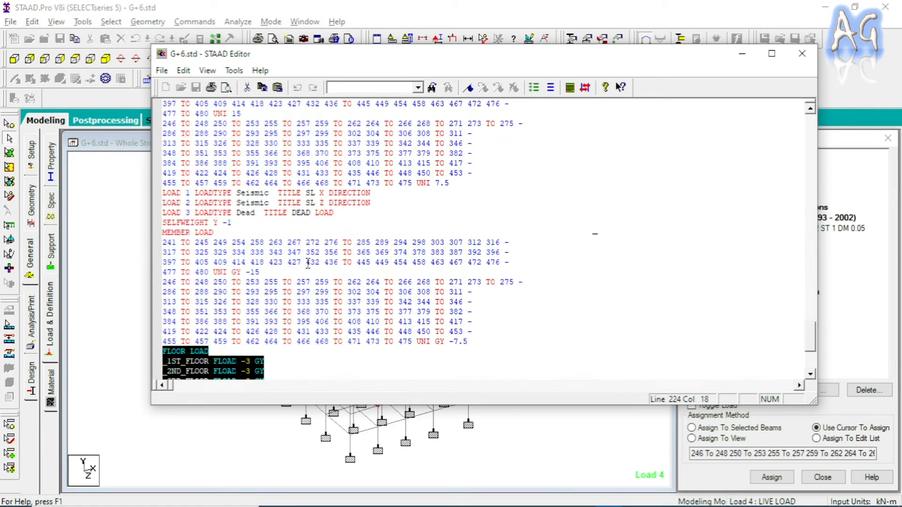
{"action": "scroll", "coordinate": [311, 260], "scroll_direction": "up", "scroll_amount": 4}
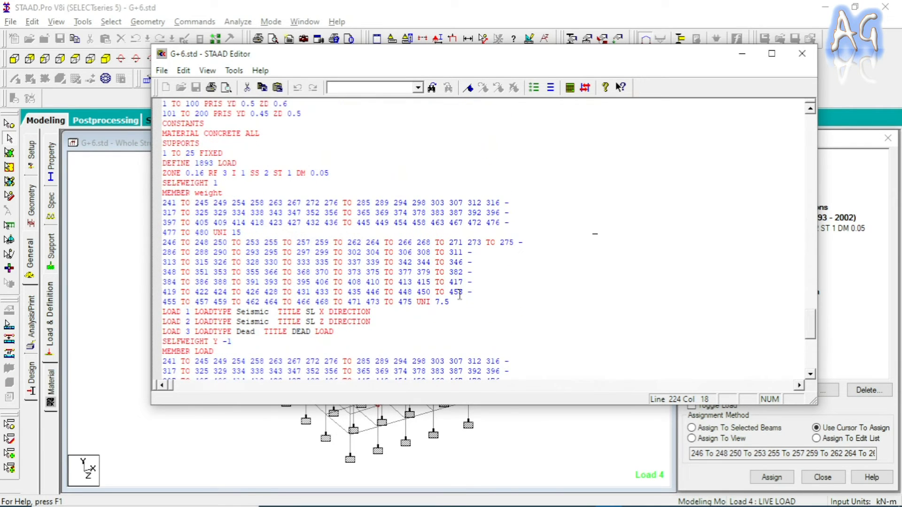
{"action": "left_click", "coordinate": [458, 305]}
{"action": "key", "text": "Return"}
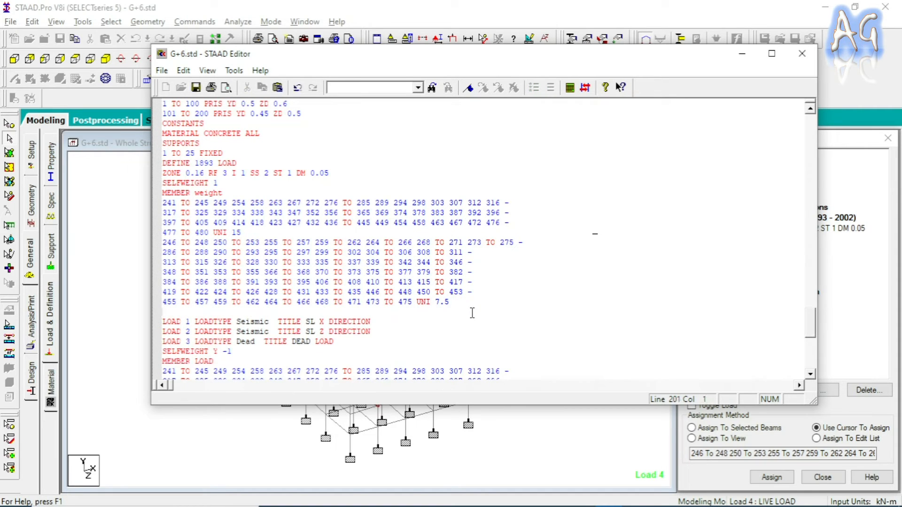
{"action": "key", "text": "ctrl+v"}
{"action": "scroll", "coordinate": [317, 298], "scroll_direction": "down", "scroll_amount": 3}
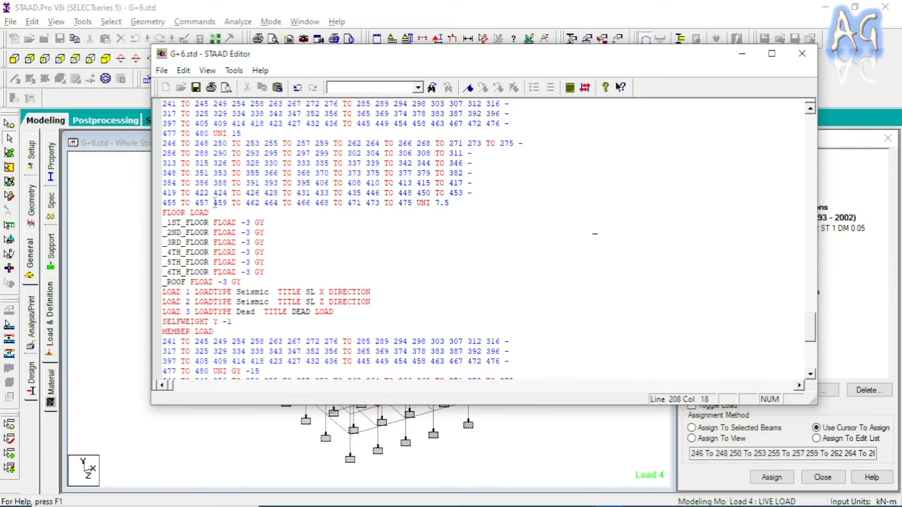
Step: Change the pasted block's heading to FLOOR weight and make its 1st to 4th floor entries read FLOAD 3, without minus sign or GY
{"action": "left_click_drag", "start_coordinate": [214, 212], "coordinate": [191, 212]}
{"action": "type", "text": "weight"}
{"action": "left_click_drag", "start_coordinate": [265, 224], "coordinate": [254, 224]}
{"action": "key", "text": "Delete"}
{"action": "left_click", "coordinate": [245, 224]}
{"action": "key", "text": "BackSpace"}
{"action": "left_click_drag", "start_coordinate": [267, 232], "coordinate": [256, 253]}
{"action": "key", "text": "Delete"}
{"action": "key", "text": "Left"}
{"action": "key", "text": "Left"}
{"action": "key", "text": "BackSpace"}
{"action": "key", "text": "Delete"}
{"action": "left_click", "coordinate": [248, 244]}
{"action": "key", "text": "BackSpace"}
{"action": "key", "text": "Delete"}
{"action": "key", "text": "Down"}
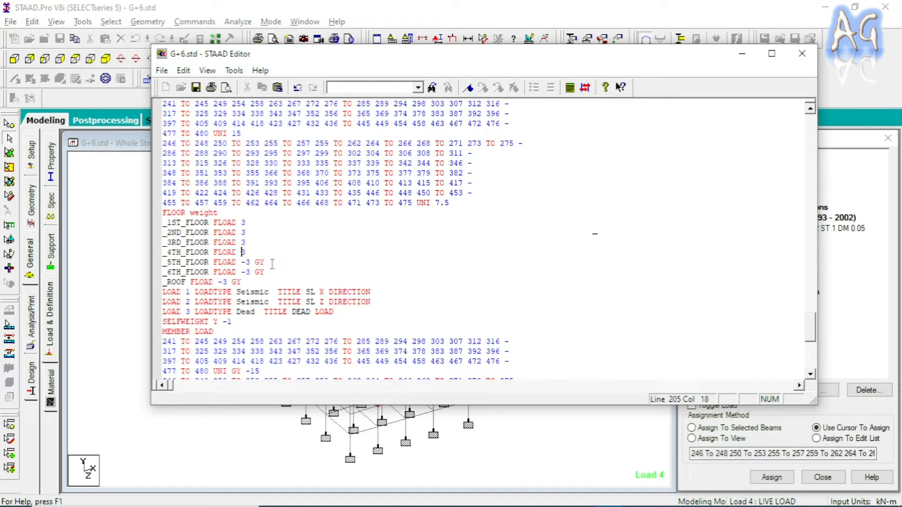
Step: Make the pasted 5th floor, 6th floor and roof entries read FLOAD 3, then save the input file and close the editor
{"action": "key", "text": "shift+End"}
{"action": "key", "text": "Delete"}
{"action": "key", "text": "Down"}
{"action": "key", "text": "shift+End"}
{"action": "key", "text": "Delete"}
{"action": "left_click", "coordinate": [245, 274]}
{"action": "key", "text": "BackSpace"}
{"action": "left_click", "coordinate": [222, 281]}
{"action": "key", "text": "BackSpace"}
{"action": "left_click_drag", "start_coordinate": [237, 282], "coordinate": [229, 283]}
{"action": "key", "text": "Delete"}
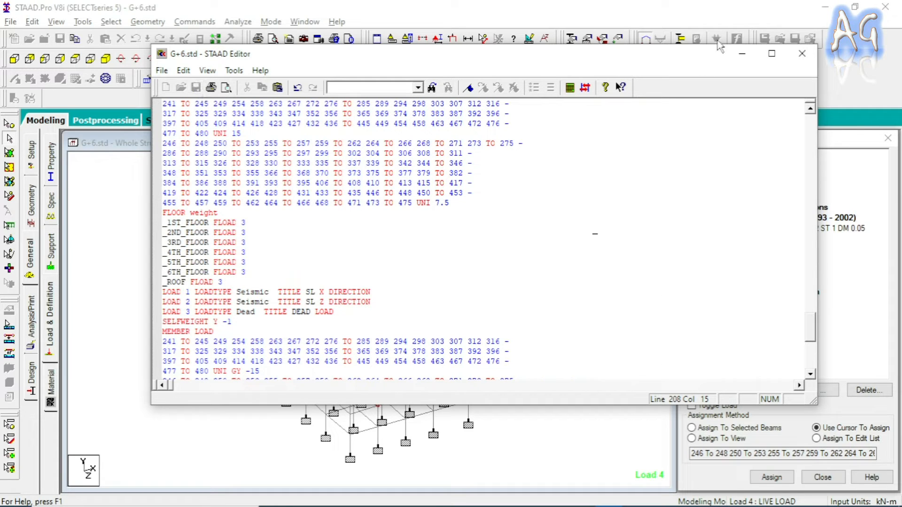
{"action": "left_click", "coordinate": [802, 53]}
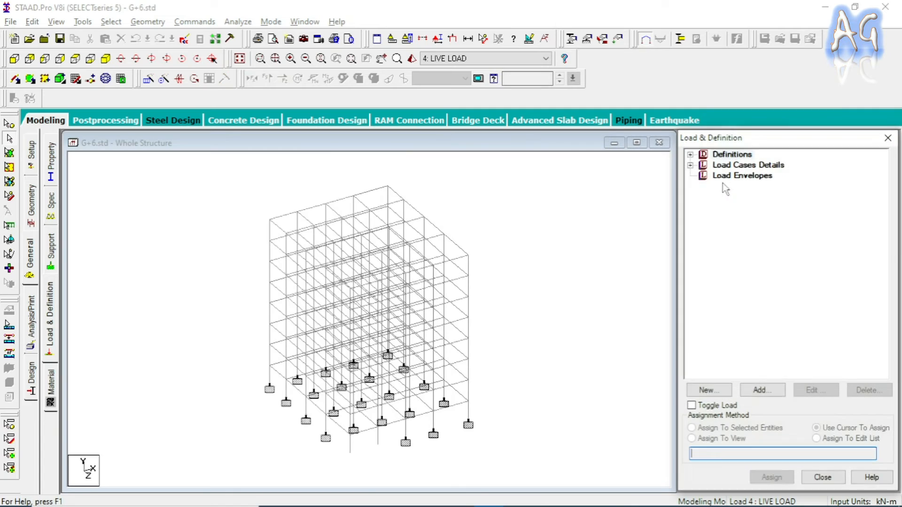
Step: Expand the seismic definition's floor weights and check each entry from the 1st floor to the roof
{"action": "left_click", "coordinate": [691, 155]}
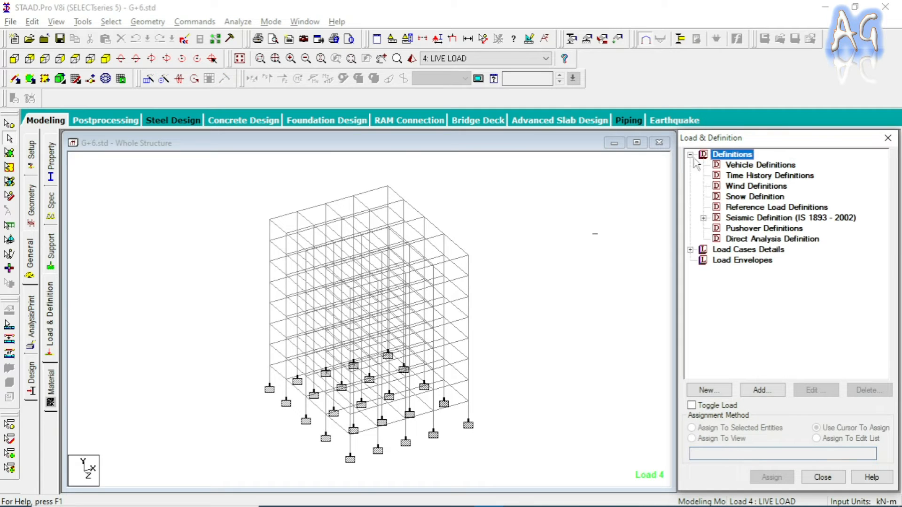
{"action": "left_click", "coordinate": [703, 218]}
{"action": "left_click", "coordinate": [717, 229]}
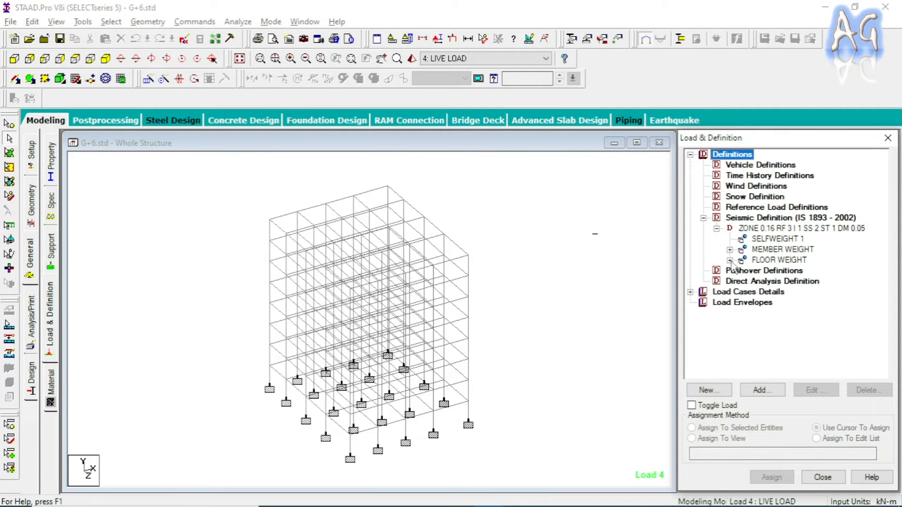
{"action": "left_click", "coordinate": [730, 260]}
{"action": "left_click", "coordinate": [804, 271]}
{"action": "left_click", "coordinate": [806, 281]}
{"action": "left_click", "coordinate": [815, 323]}
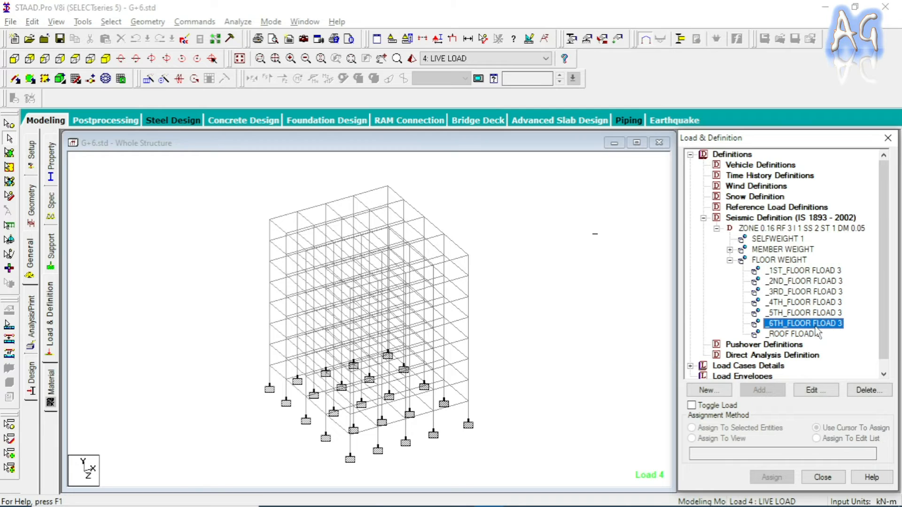
{"action": "left_click", "coordinate": [816, 272]}
{"action": "left_click", "coordinate": [818, 282]}
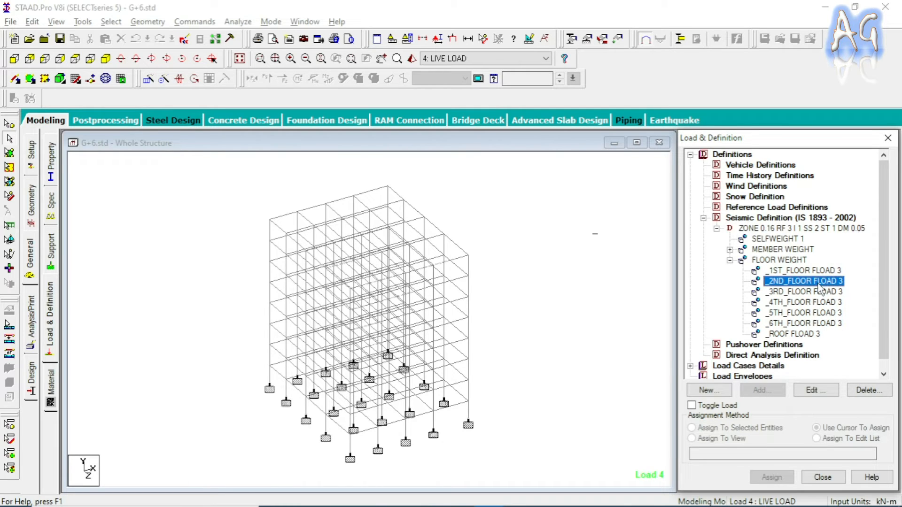
{"action": "left_click", "coordinate": [816, 293]}
{"action": "left_click", "coordinate": [814, 302]}
{"action": "left_click", "coordinate": [814, 313]}
{"action": "left_click", "coordinate": [815, 323]}
{"action": "left_click", "coordinate": [814, 334]}
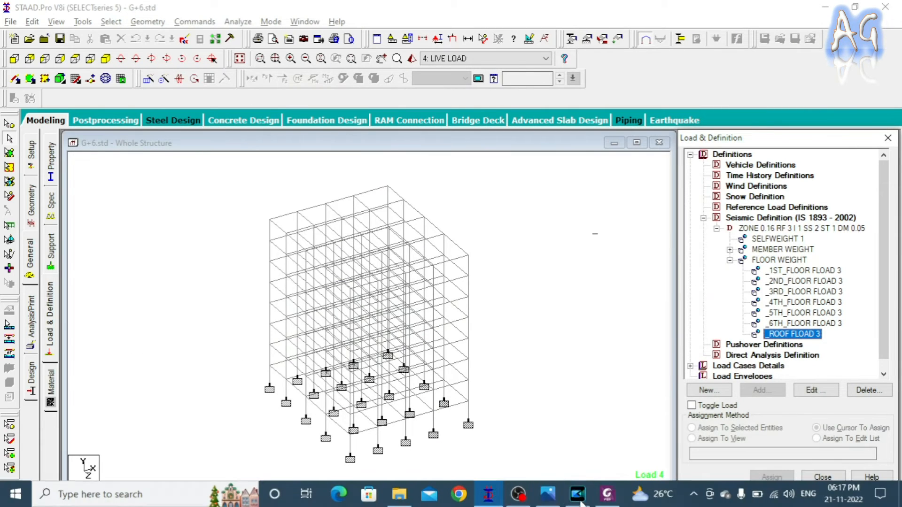
Step: Switch to the IS 1893 PDF in Foxit, look up Table 8 on imposed load percentages, then return to STAAD.Pro
{"action": "left_click", "coordinate": [607, 495]}
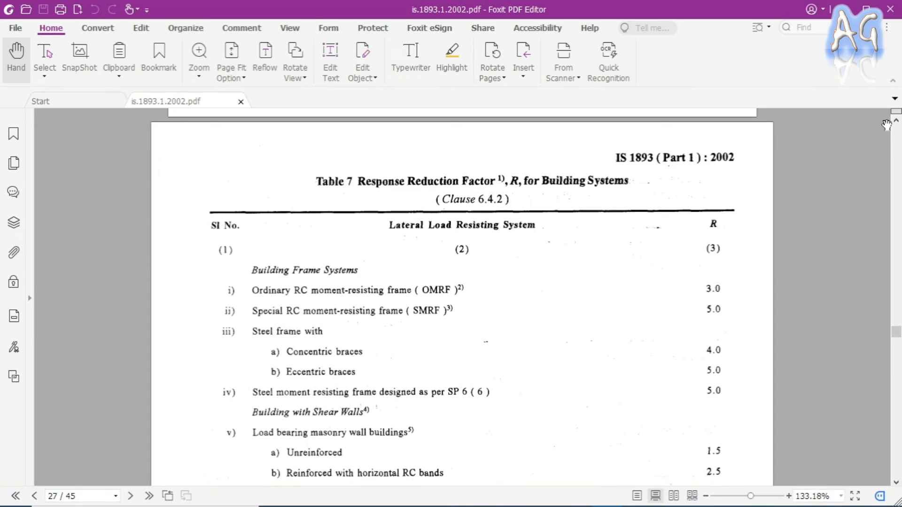
{"action": "left_click", "coordinate": [897, 347]}
{"action": "mouse_move", "coordinate": [898, 348]}
{"action": "left_mouse_down"}
{"action": "mouse_move", "coordinate": [898, 364]}
{"action": "mouse_move", "coordinate": [898, 340]}
{"action": "left_mouse_up"}
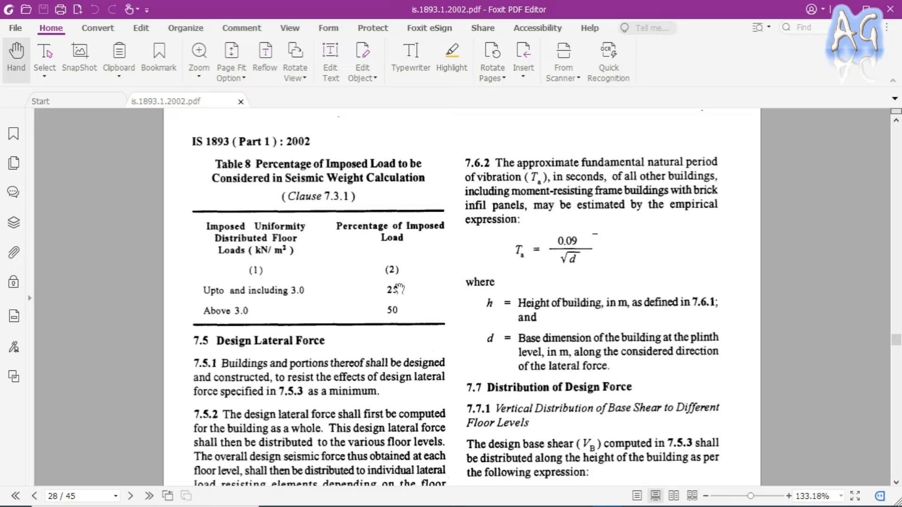
{"action": "key", "text": "alt+Tab"}
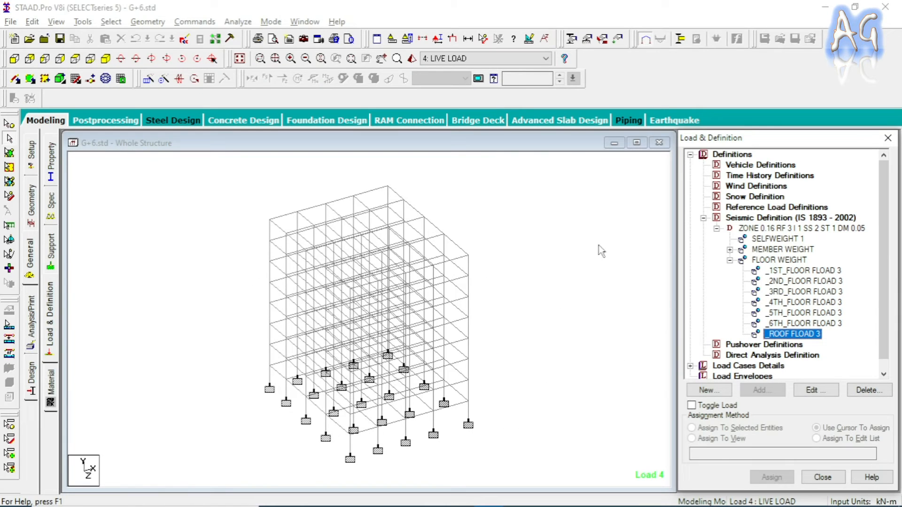
Step: Reopen the input file and set the seismic definition's 1st to 4th floor weights to FLOAD 3.75
{"action": "scroll", "coordinate": [776, 278], "scroll_direction": "down", "scroll_amount": 1}
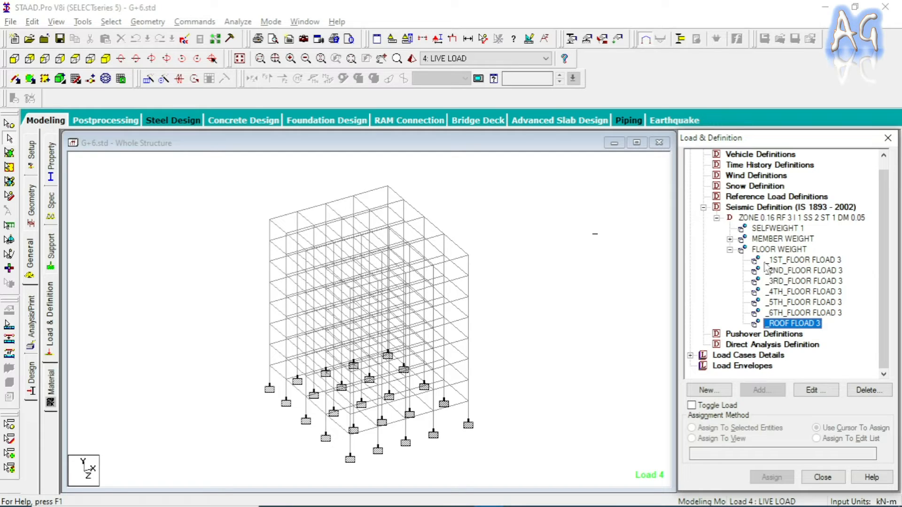
{"action": "left_click", "coordinate": [184, 39]}
{"action": "scroll", "coordinate": [511, 312], "scroll_direction": "down", "scroll_amount": 17}
{"action": "left_click_drag", "start_coordinate": [808, 169], "coordinate": [815, 362]}
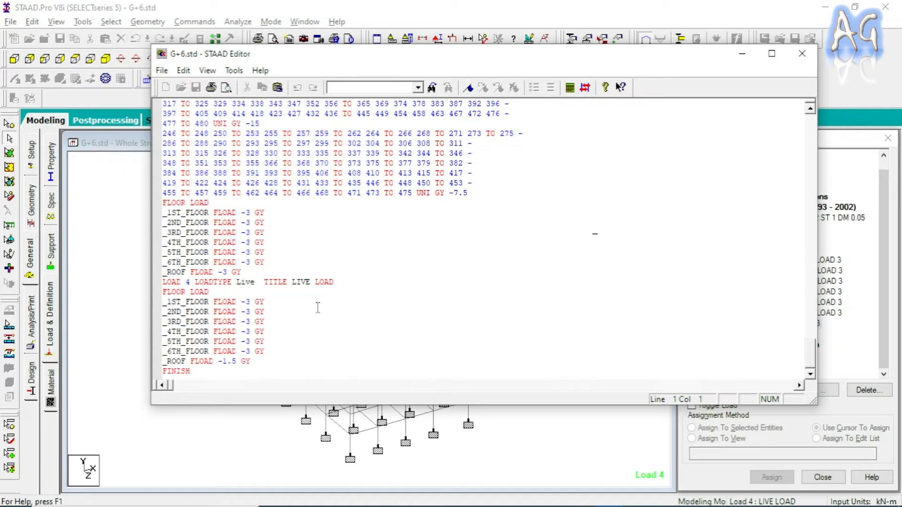
{"action": "scroll", "coordinate": [317, 305], "scroll_direction": "up", "scroll_amount": 4}
{"action": "scroll", "coordinate": [317, 303], "scroll_direction": "down", "scroll_amount": 13}
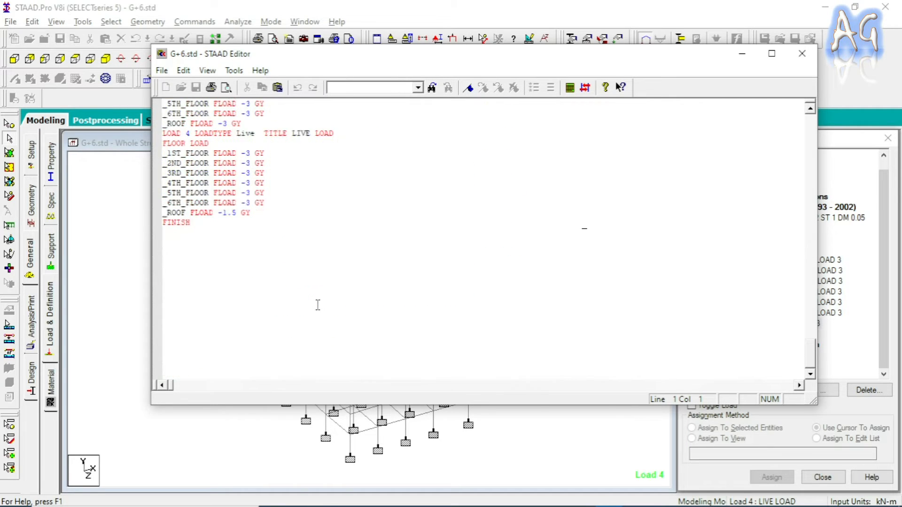
{"action": "scroll", "coordinate": [317, 301], "scroll_direction": "up", "scroll_amount": 11}
{"action": "scroll", "coordinate": [318, 301], "scroll_direction": "up", "scroll_amount": 3}
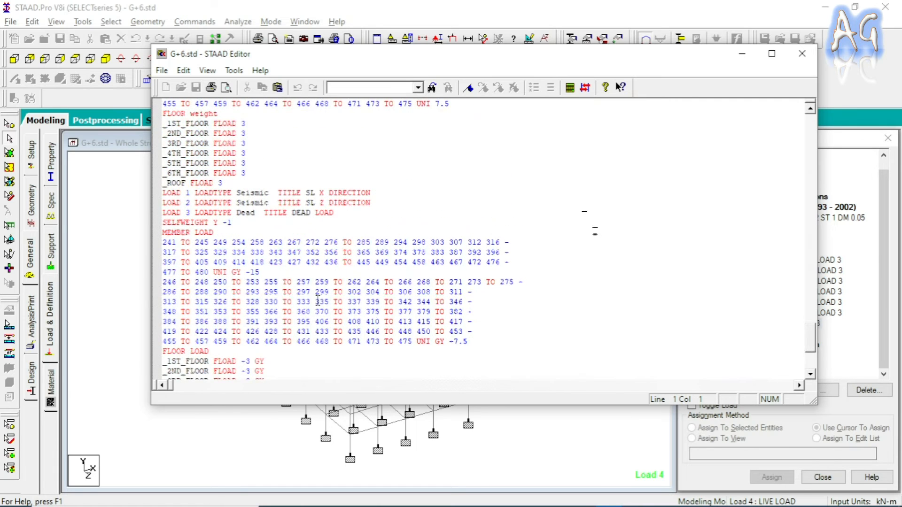
{"action": "scroll", "coordinate": [317, 301], "scroll_direction": "up", "scroll_amount": 4}
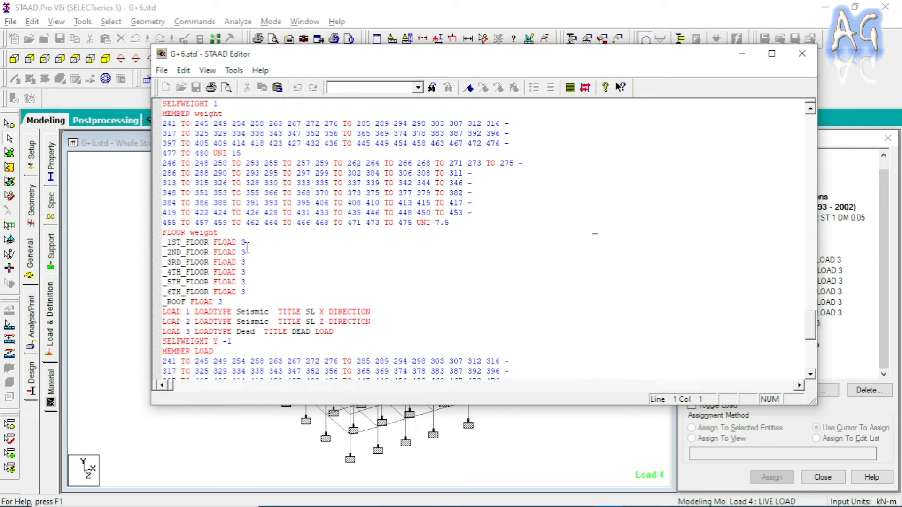
{"action": "left_click", "coordinate": [245, 243]}
{"action": "type", "text": ".5.75"}
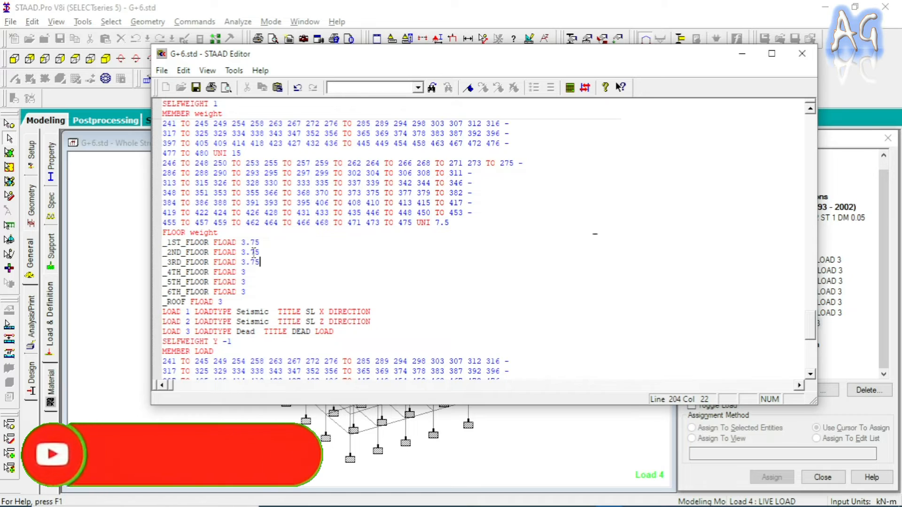
{"action": "key", "text": "Down"}
{"action": "type", "text": ".75"}
{"action": "key", "text": "Down"}
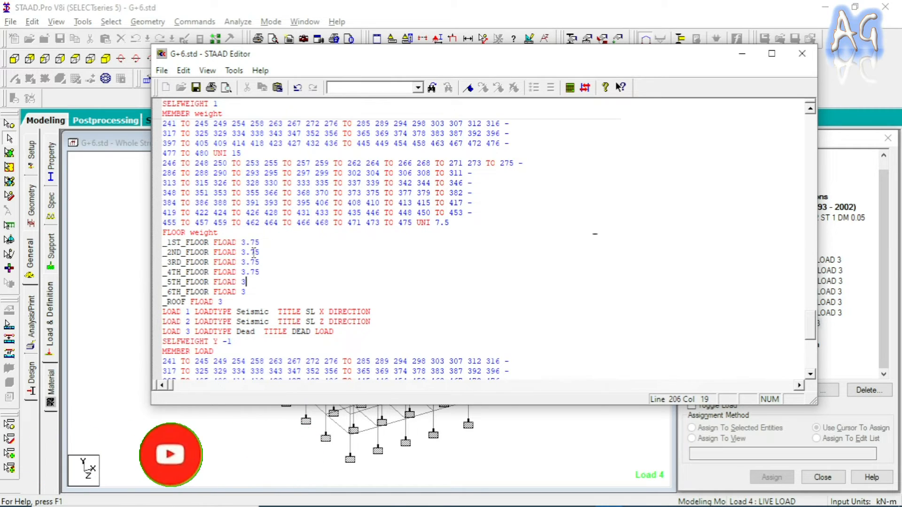
Step: Set the 5th and 6th floor weights to FLOAD 3.75, then save the input file and close the editor
{"action": "key", "text": "Down"}
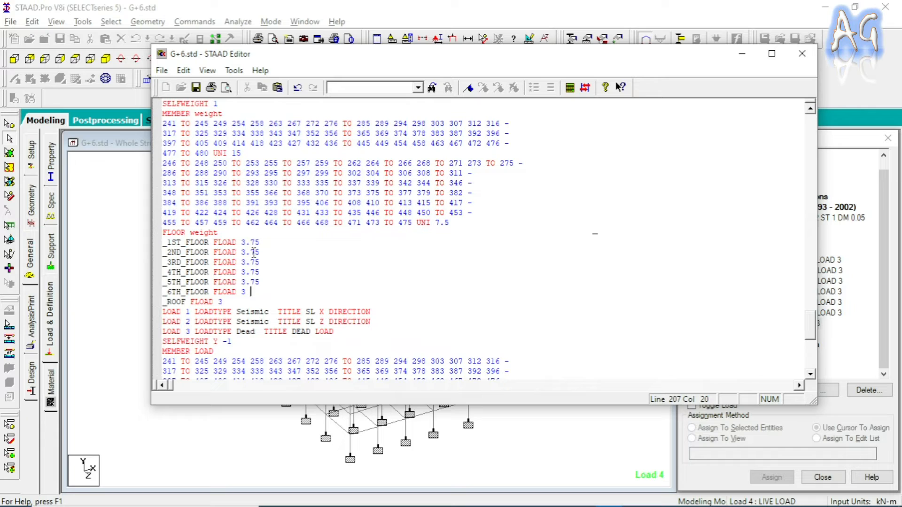
{"action": "type", "text": ".75"}
{"action": "key", "text": "Down"}
{"action": "left_click", "coordinate": [196, 89]}
{"action": "left_click", "coordinate": [802, 53]}
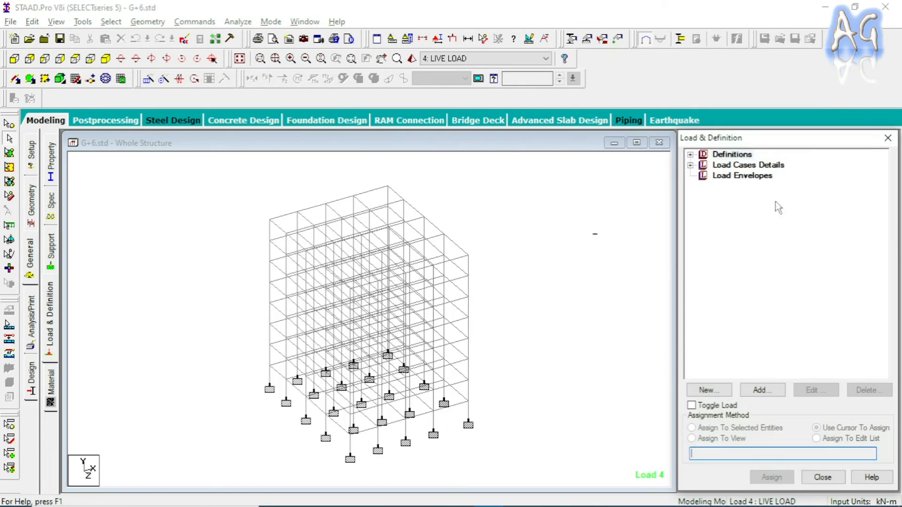
Step: Add a seismic load in the X direction with factor 1 to load case 1, SL X DIRECTION
{"action": "left_click", "coordinate": [690, 155]}
{"action": "left_click", "coordinate": [703, 218]}
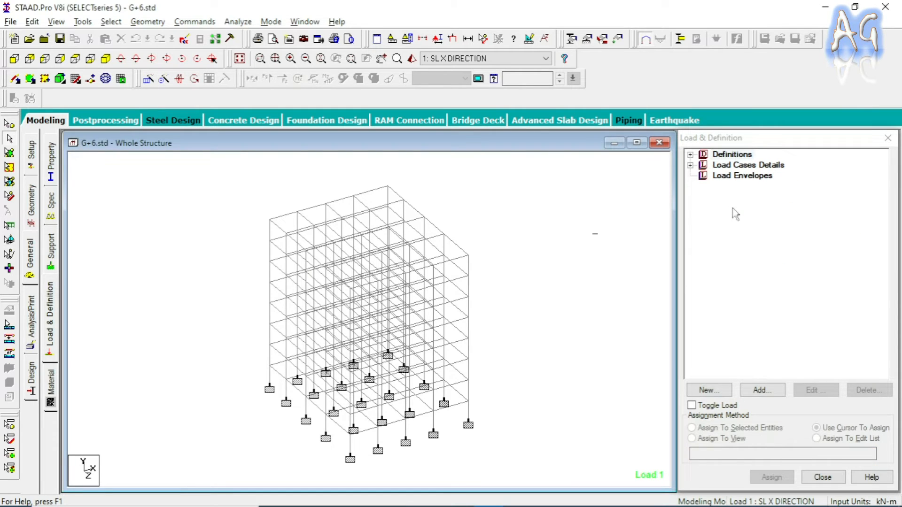
{"action": "left_click", "coordinate": [690, 166]}
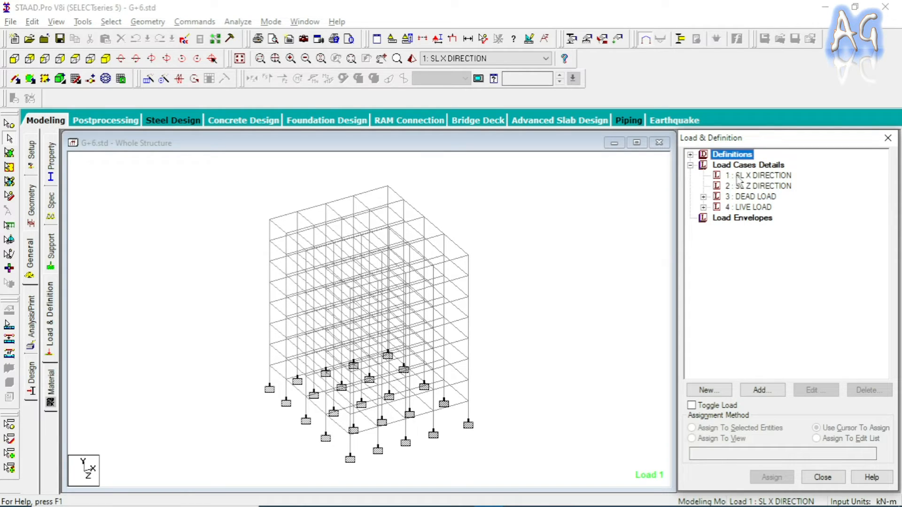
{"action": "left_click", "coordinate": [763, 176]}
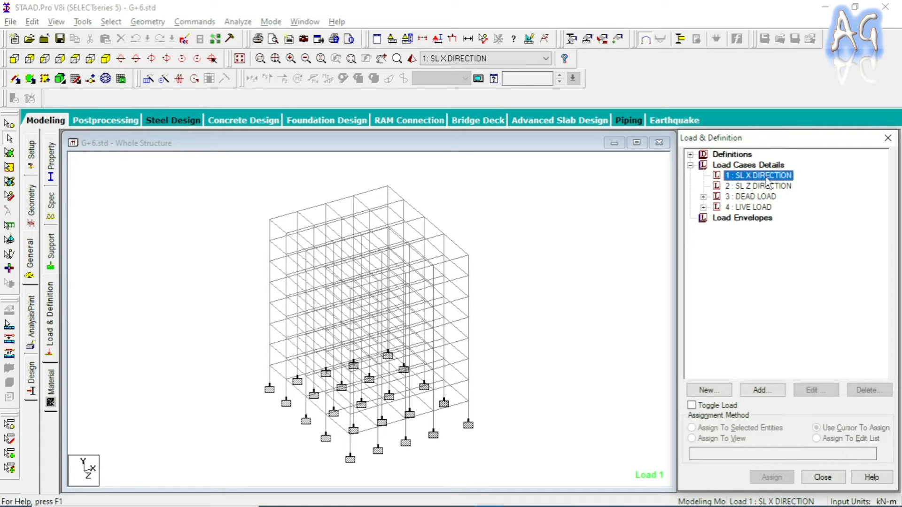
{"action": "left_click", "coordinate": [754, 393]}
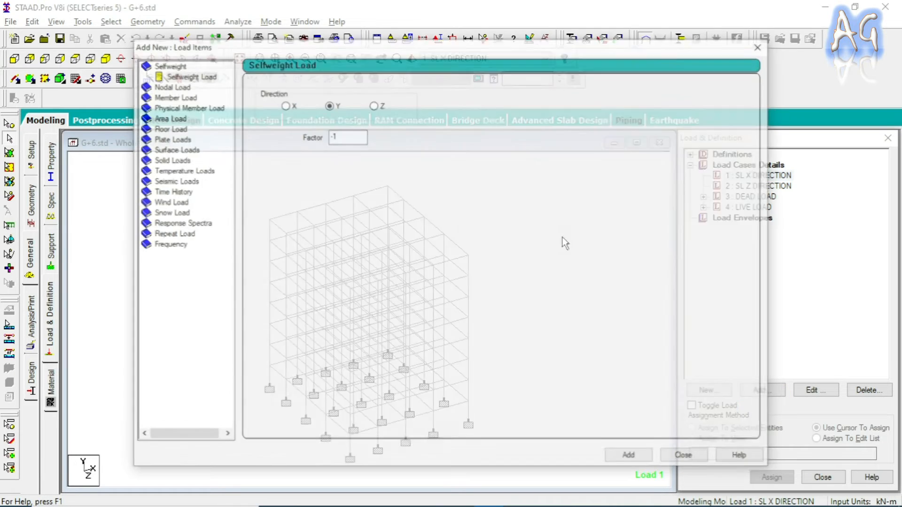
{"action": "left_click", "coordinate": [182, 182]}
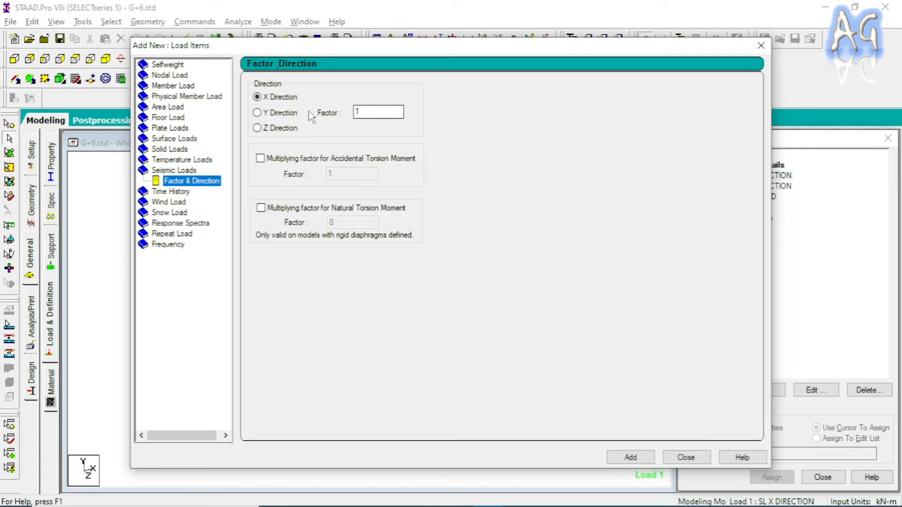
{"action": "mouse_move", "coordinate": [336, 53]}
{"action": "left_mouse_down"}
{"action": "mouse_move", "coordinate": [338, 70]}
{"action": "mouse_move", "coordinate": [295, 109]}
{"action": "mouse_move", "coordinate": [329, 64]}
{"action": "left_mouse_up"}
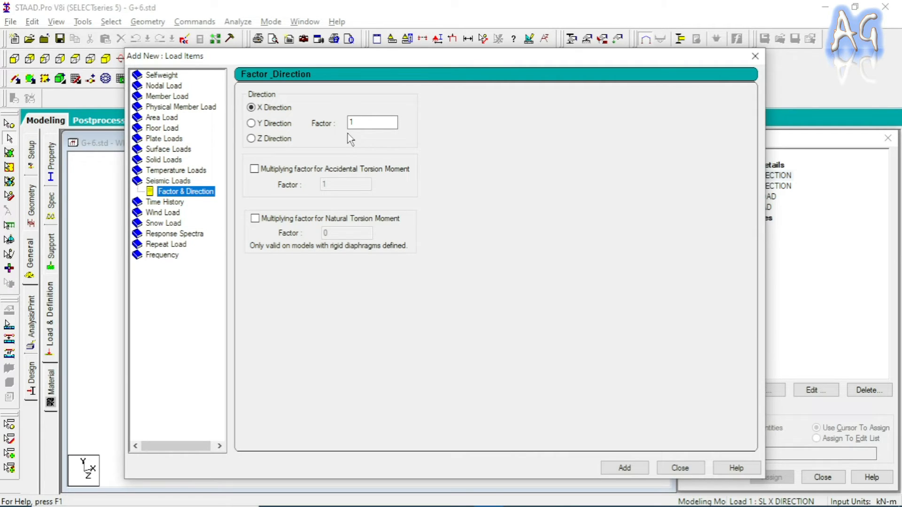
{"action": "left_click_drag", "start_coordinate": [398, 65], "coordinate": [369, 68]}
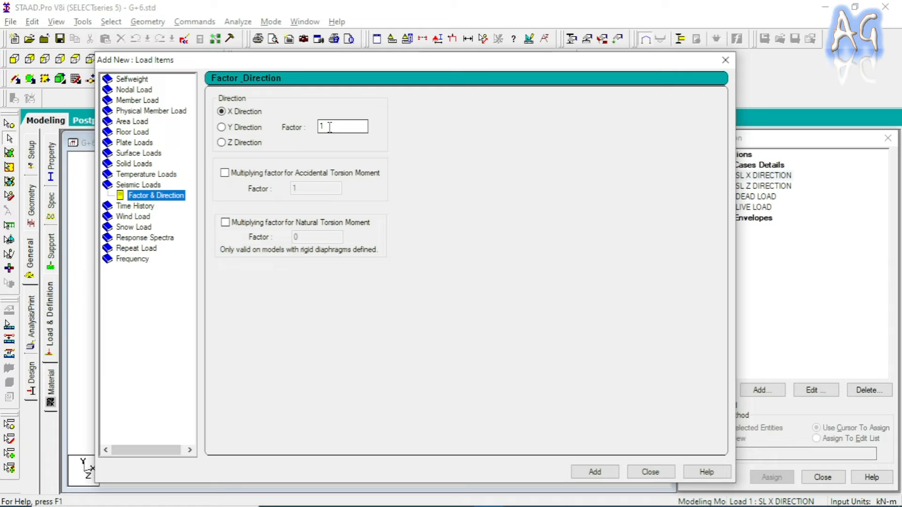
{"action": "left_click", "coordinate": [596, 473]}
{"action": "left_click", "coordinate": [650, 472]}
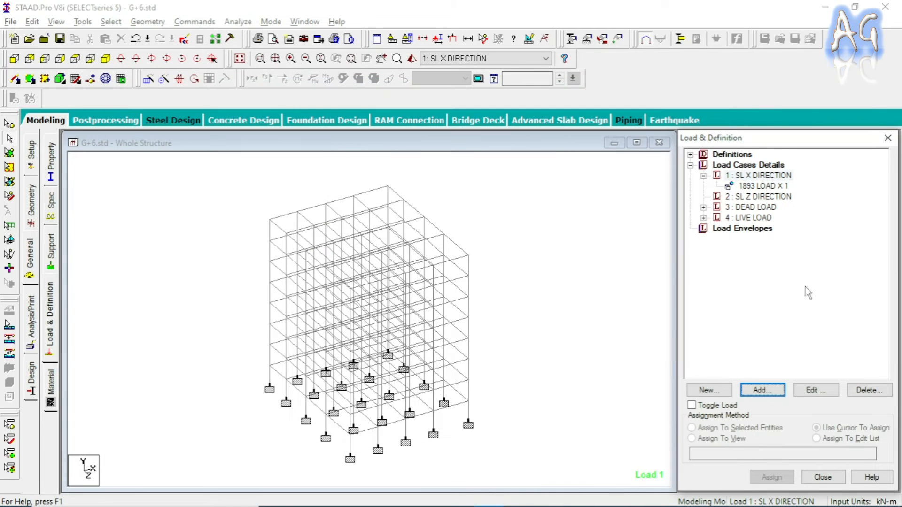
Step: Add a seismic load in the Z direction with factor 1 to load case 2, SL Z DIRECTION
{"action": "left_click", "coordinate": [746, 197]}
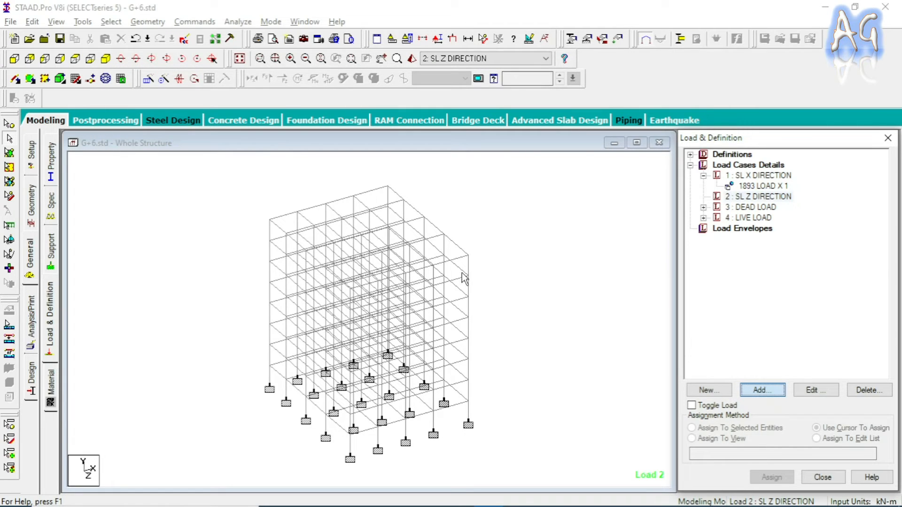
{"action": "left_click", "coordinate": [761, 390]}
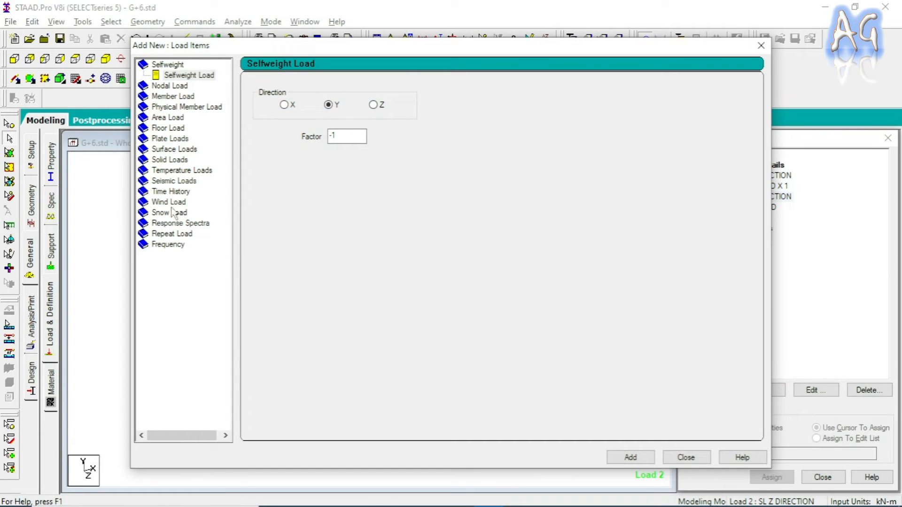
{"action": "left_click", "coordinate": [179, 182]}
{"action": "left_click", "coordinate": [278, 128]}
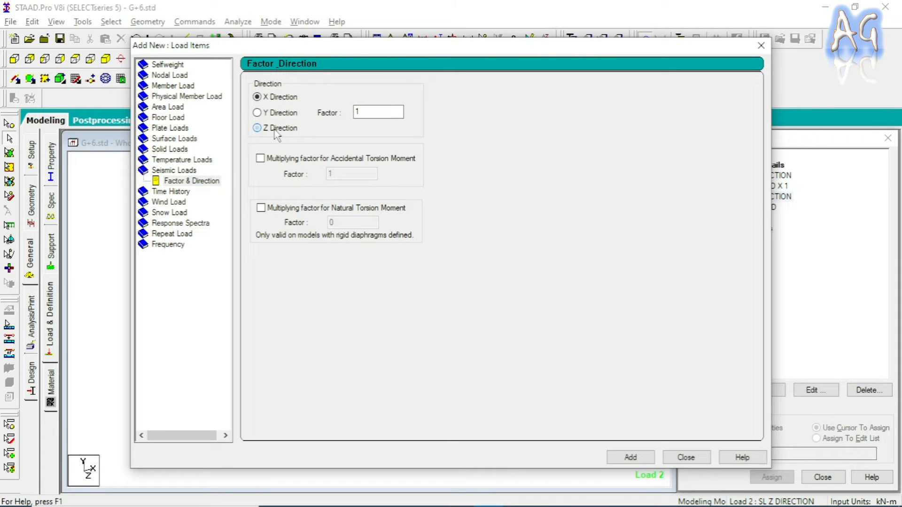
{"action": "left_click", "coordinate": [637, 458]}
{"action": "left_click", "coordinate": [686, 458]}
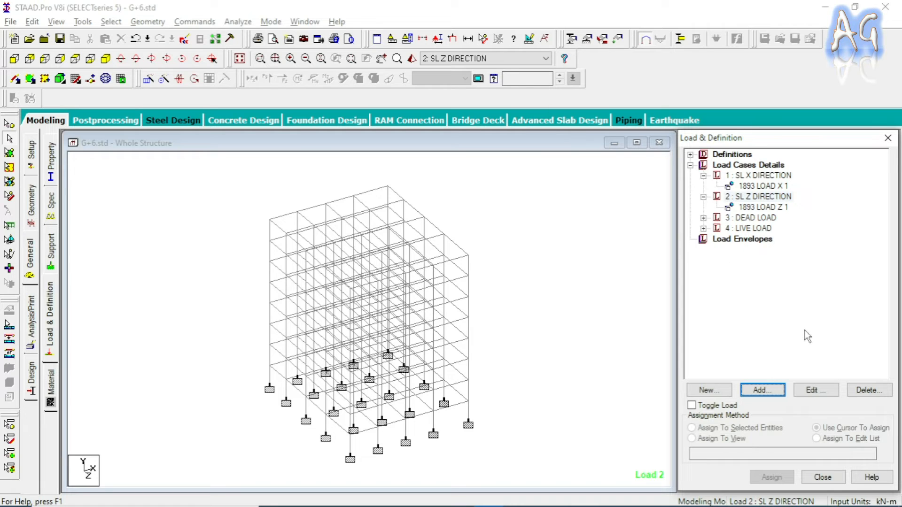
{"action": "left_click", "coordinate": [531, 223]}
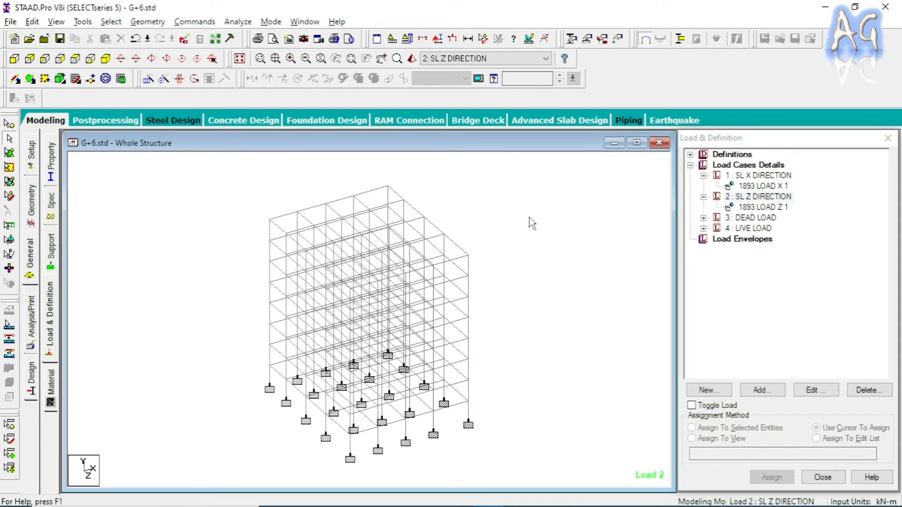
Step: Generate automatic load combinations using the Indian Code and the Genral_Structures category, and add them all to the model
{"action": "left_click", "coordinate": [197, 24]}
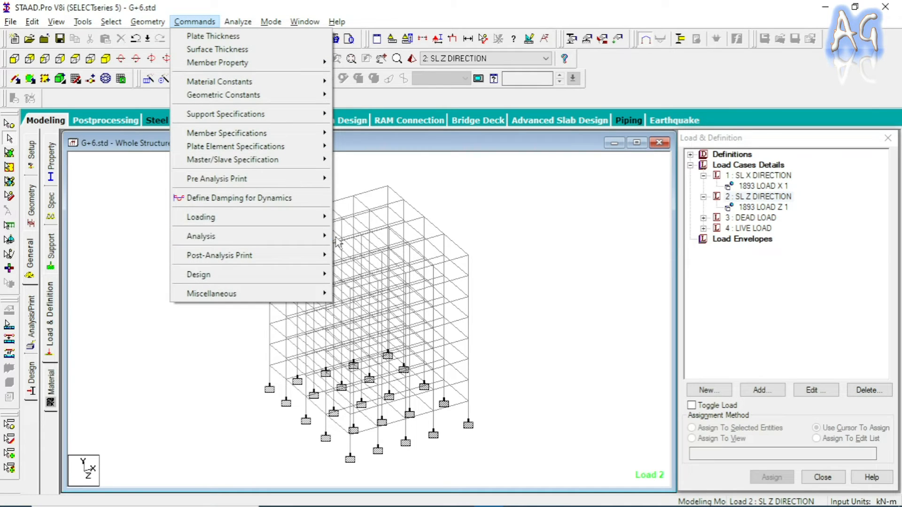
{"action": "mouse_move", "coordinate": [303, 217]}
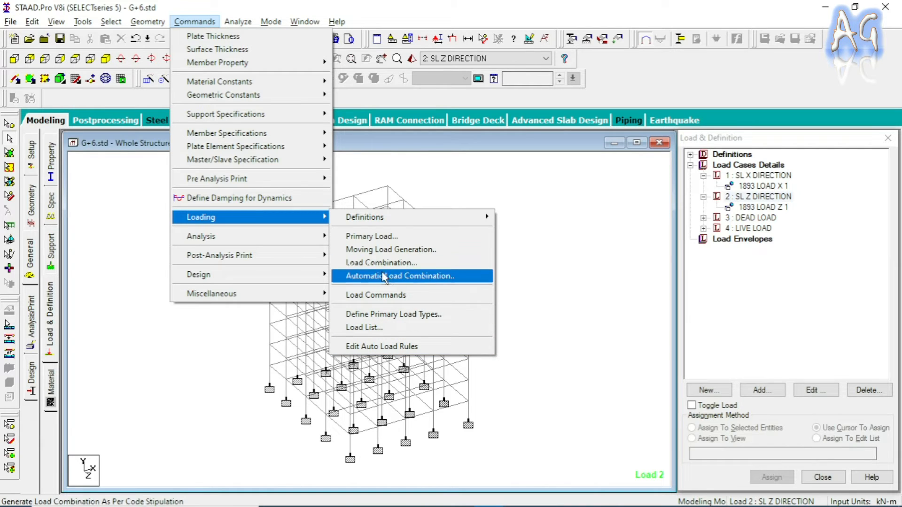
{"action": "left_click", "coordinate": [421, 276]}
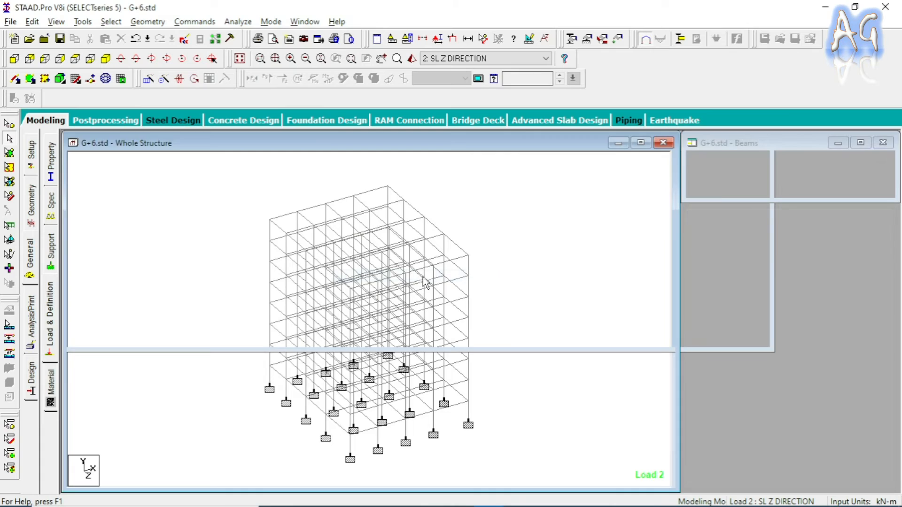
{"action": "left_click_drag", "start_coordinate": [501, 108], "coordinate": [512, 131]}
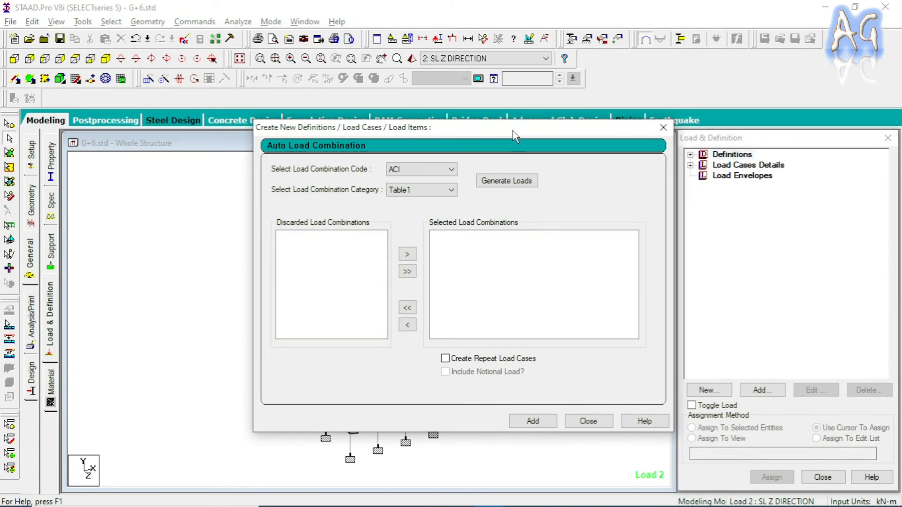
{"action": "left_click", "coordinate": [419, 170]}
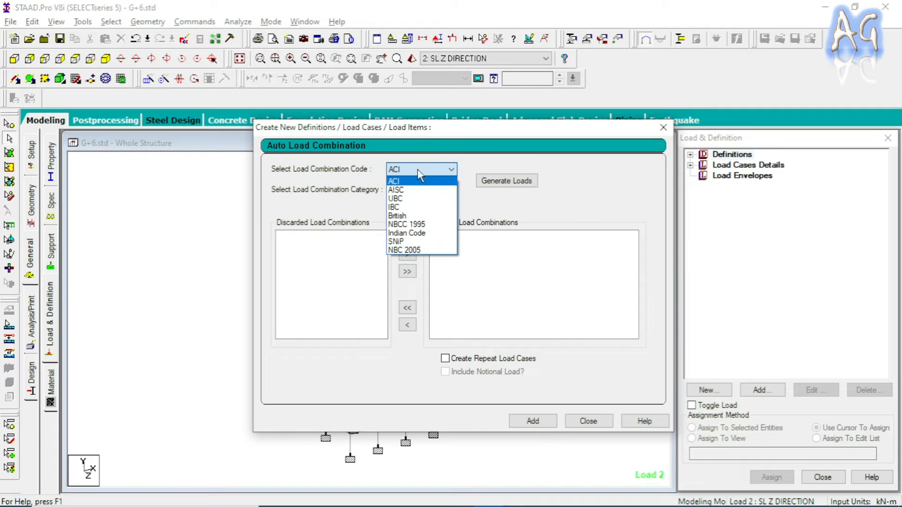
{"action": "left_click", "coordinate": [427, 233]}
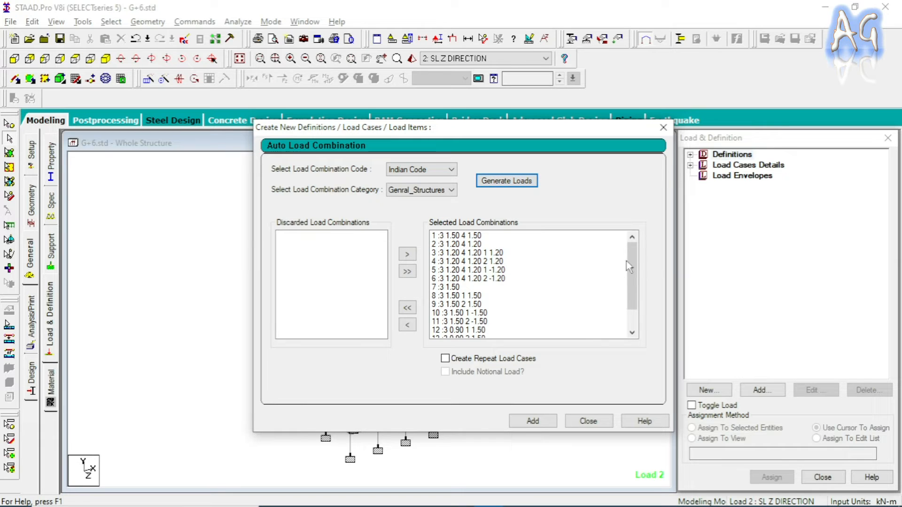
{"action": "left_click_drag", "start_coordinate": [629, 267], "coordinate": [634, 240]}
{"action": "left_click", "coordinate": [533, 421]}
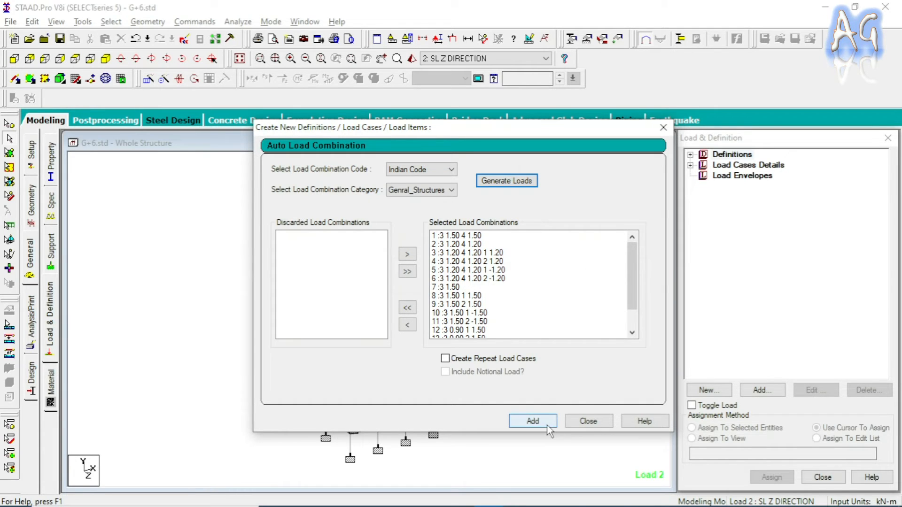
{"action": "left_click", "coordinate": [589, 421]}
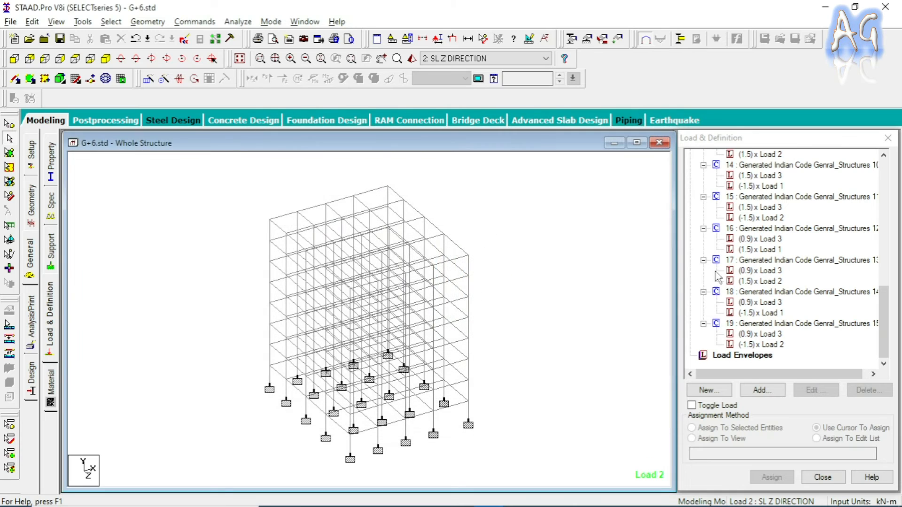
{"action": "left_click_drag", "start_coordinate": [884, 306], "coordinate": [868, 359]}
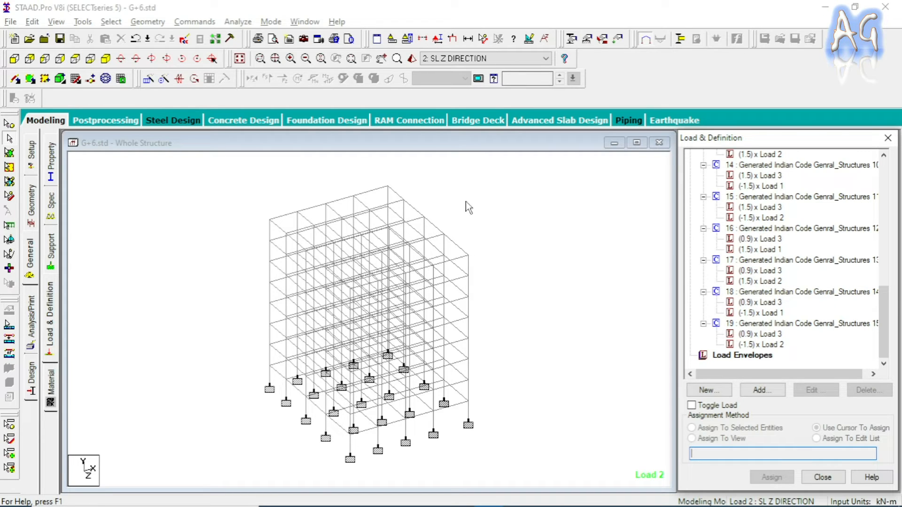
Step: Add a Perform Analysis command with the No Print option
{"action": "left_click", "coordinate": [290, 8]}
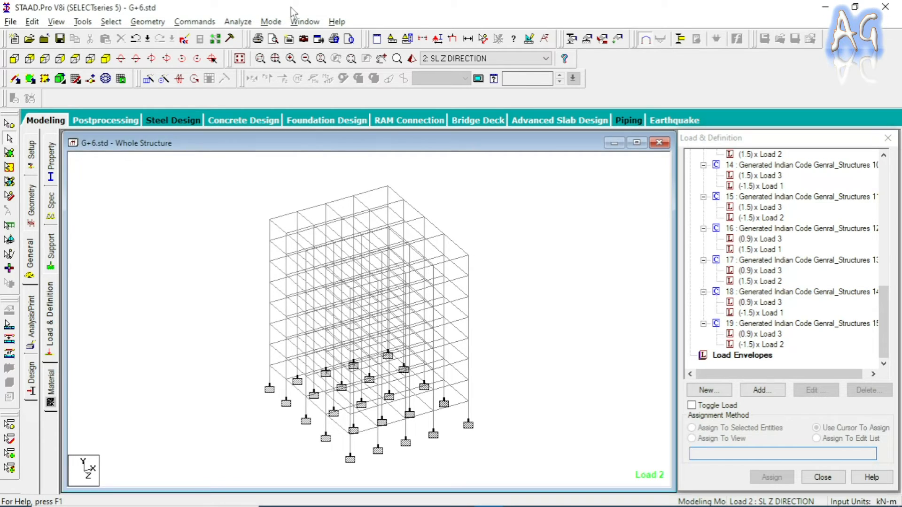
{"action": "left_click", "coordinate": [202, 22]}
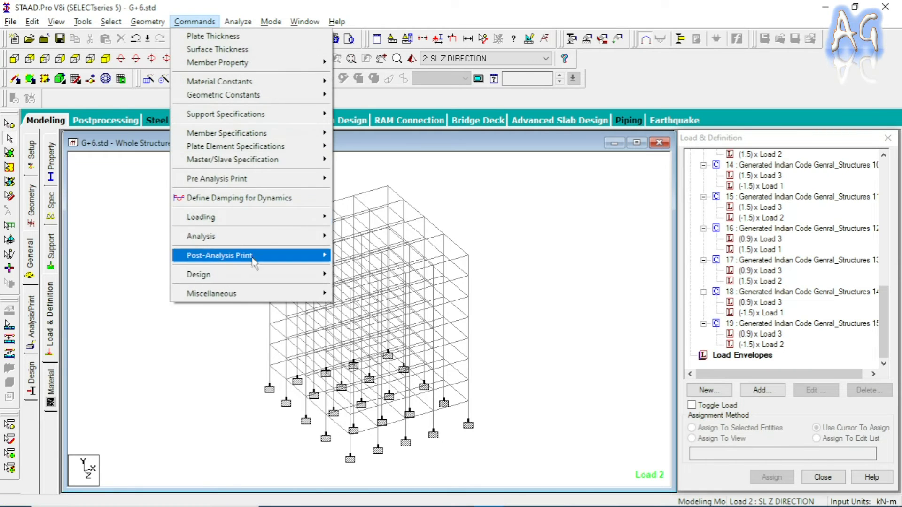
{"action": "mouse_move", "coordinate": [302, 220]}
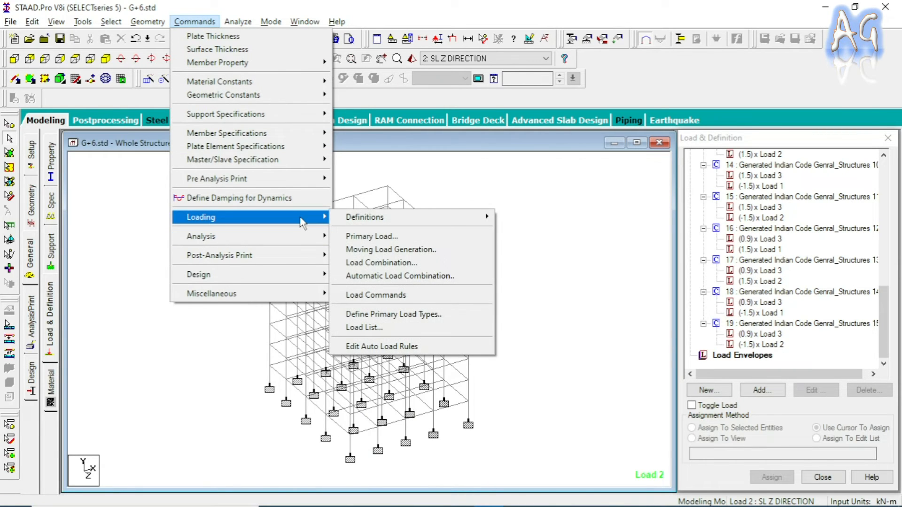
{"action": "mouse_move", "coordinate": [307, 240]}
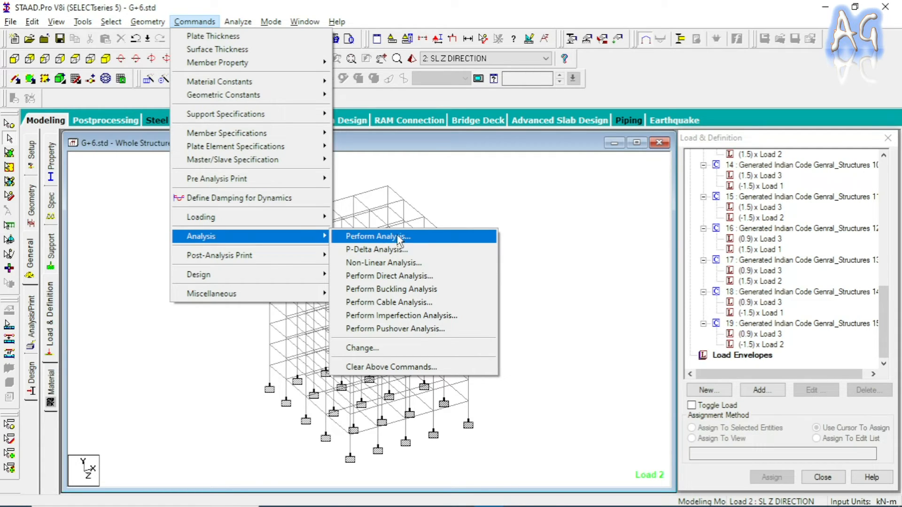
{"action": "left_click", "coordinate": [365, 237]}
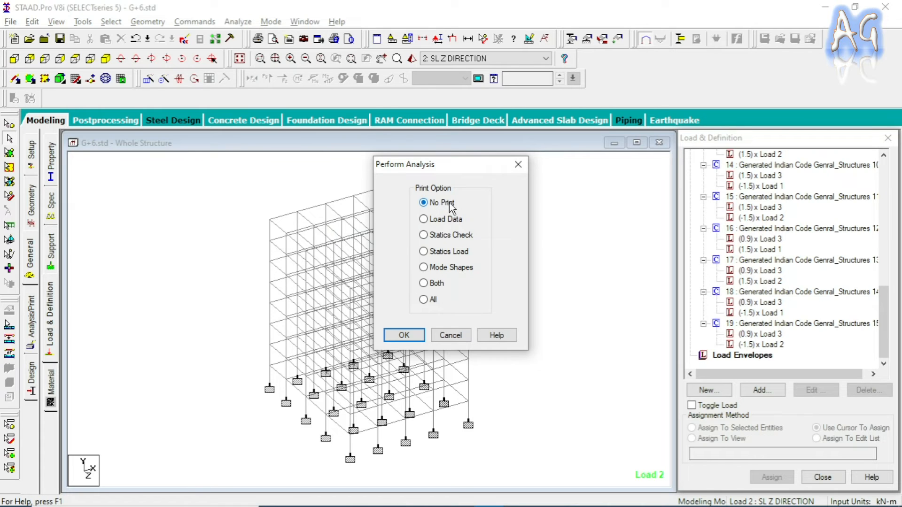
{"action": "left_click", "coordinate": [404, 335]}
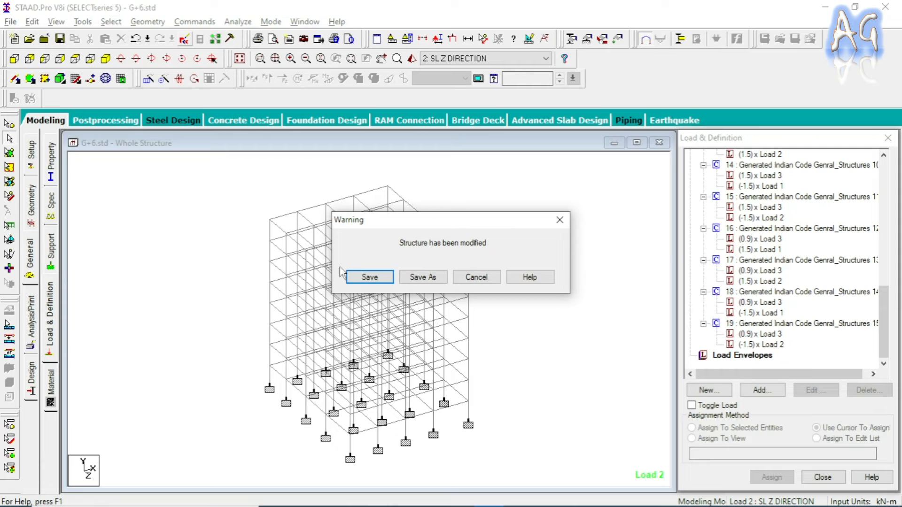
Step: Save the modified structure and check the load combinations and PERFORM ANALYSIS command at the end of the input file
{"action": "left_click", "coordinate": [370, 278]}
{"action": "left_click_drag", "start_coordinate": [810, 135], "coordinate": [812, 375]}
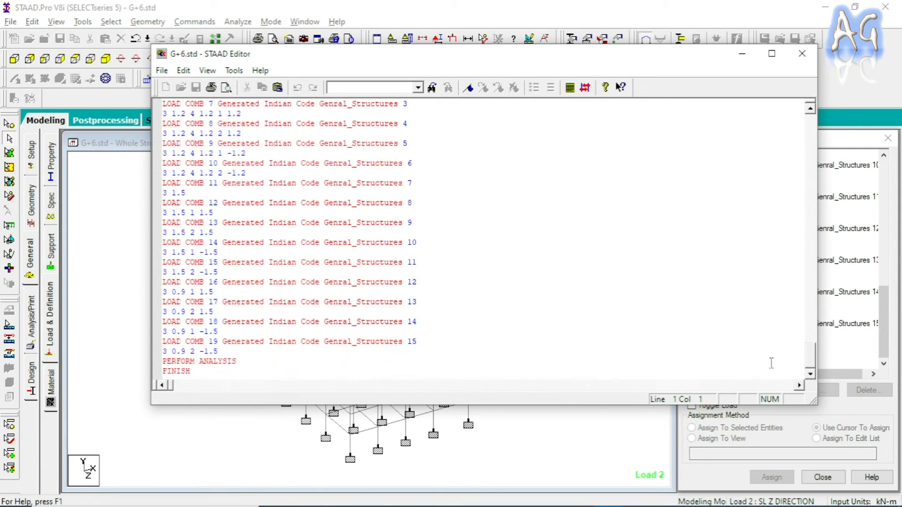
{"action": "left_click_drag", "start_coordinate": [240, 362], "coordinate": [158, 362]}
{"action": "left_click", "coordinate": [248, 362]}
{"action": "left_click", "coordinate": [802, 53]}
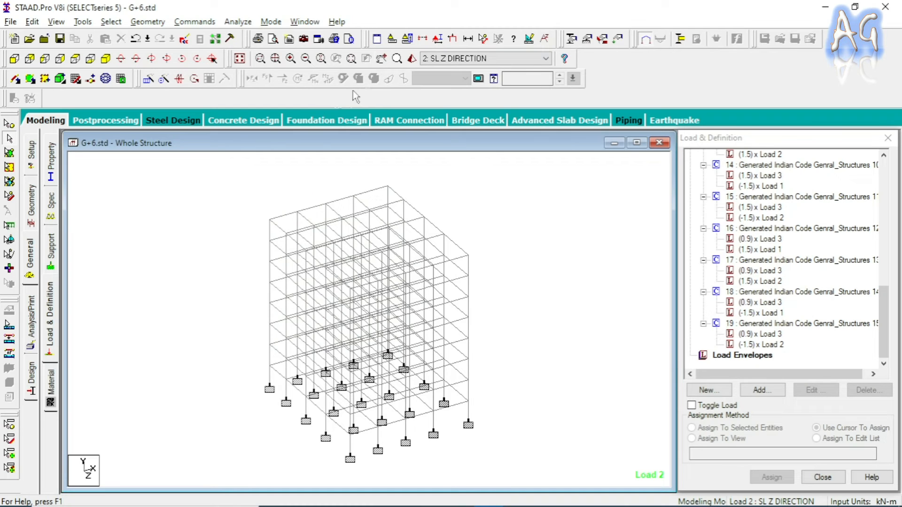
Step: Run the analysis of the G+6 model and close the analysis report, staying in modeling mode
{"action": "left_click", "coordinate": [245, 24]}
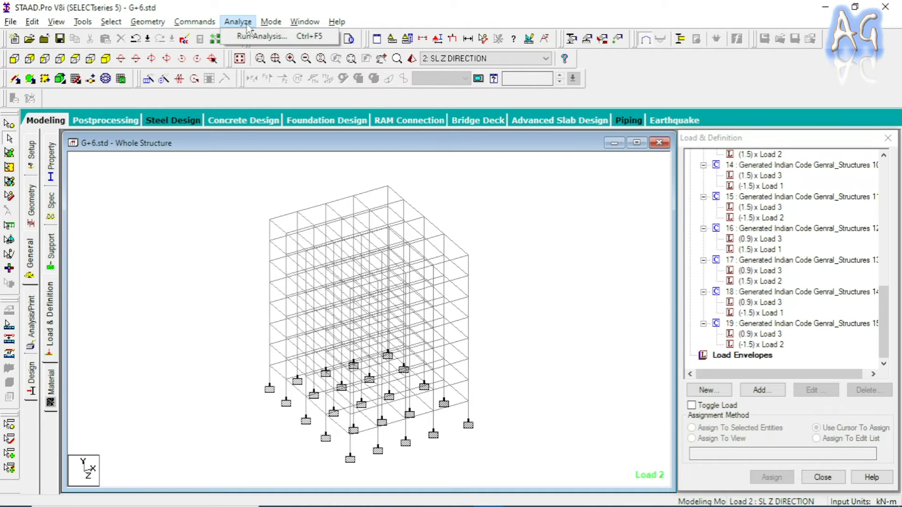
{"action": "left_click", "coordinate": [260, 38]}
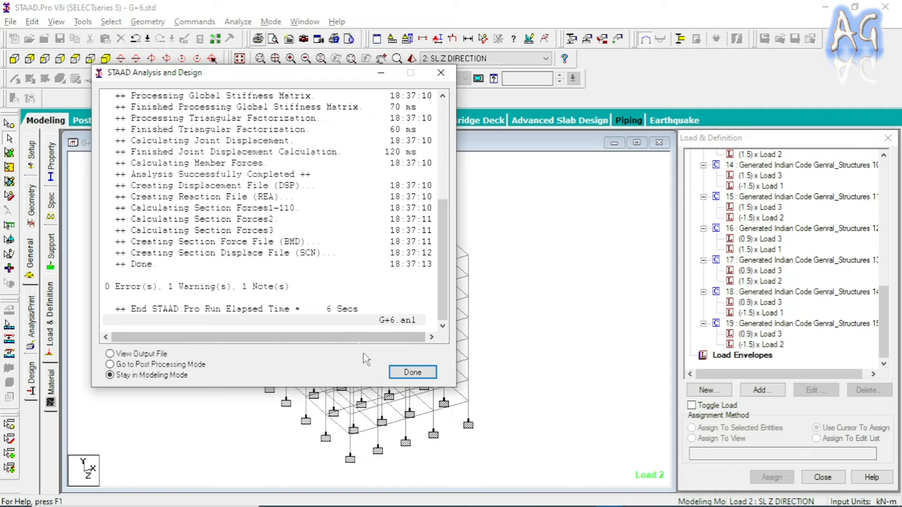
{"action": "left_click", "coordinate": [402, 371]}
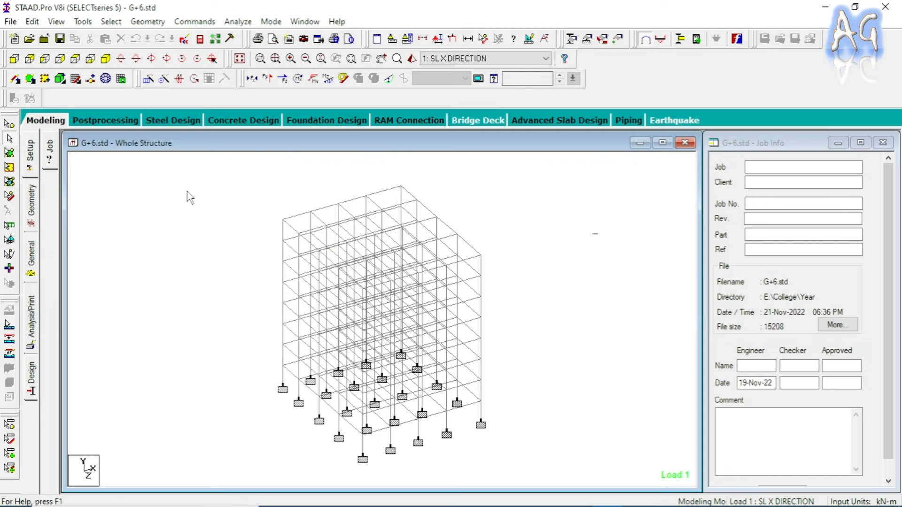
Step: Enter postprocessing with all load cases selected and limit the results range to group G1: _BEAM_X_3
{"action": "left_click", "coordinate": [113, 126]}
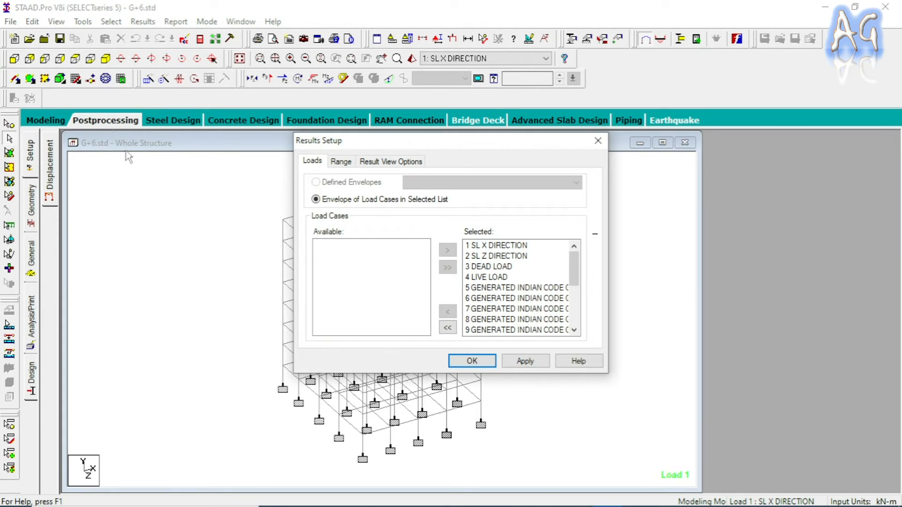
{"action": "left_click_drag", "start_coordinate": [469, 147], "coordinate": [472, 156]}
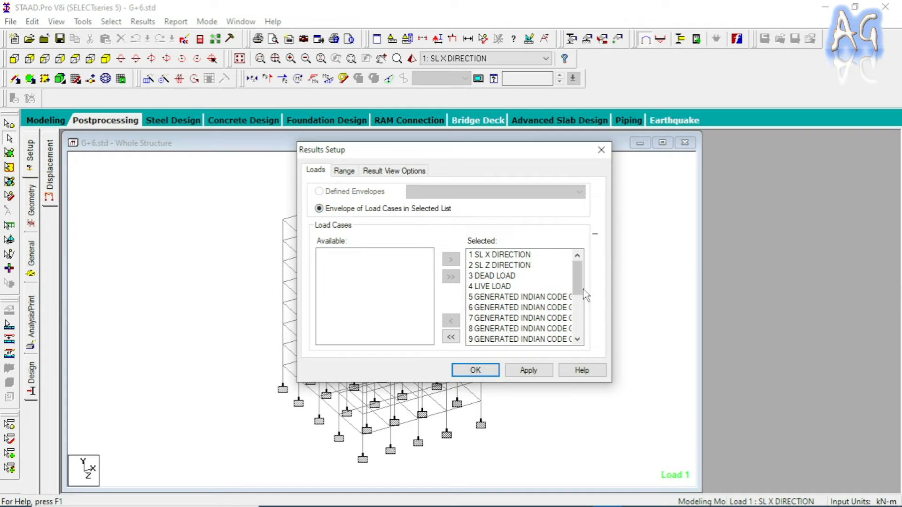
{"action": "mouse_move", "coordinate": [579, 280]}
{"action": "left_mouse_down"}
{"action": "mouse_move", "coordinate": [578, 325]}
{"action": "mouse_move", "coordinate": [578, 272]}
{"action": "left_mouse_up"}
{"action": "left_click", "coordinate": [351, 172]}
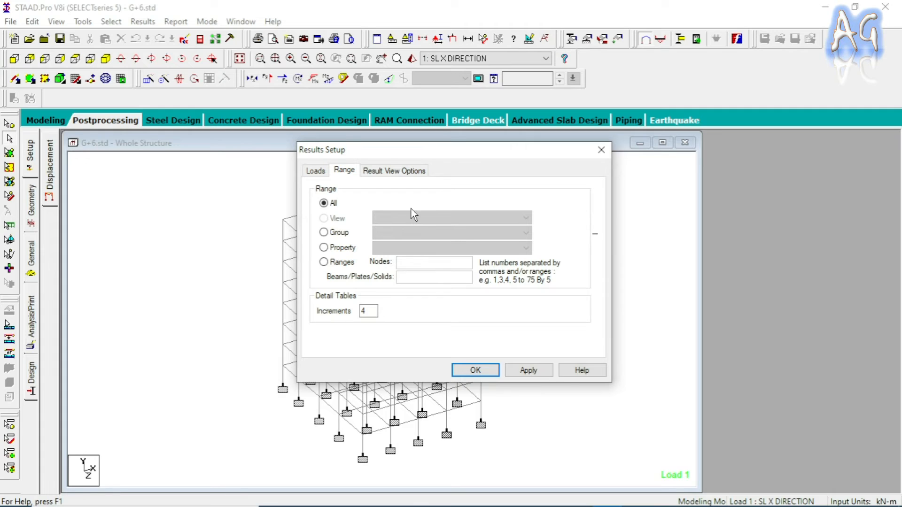
{"action": "left_click", "coordinate": [342, 232]}
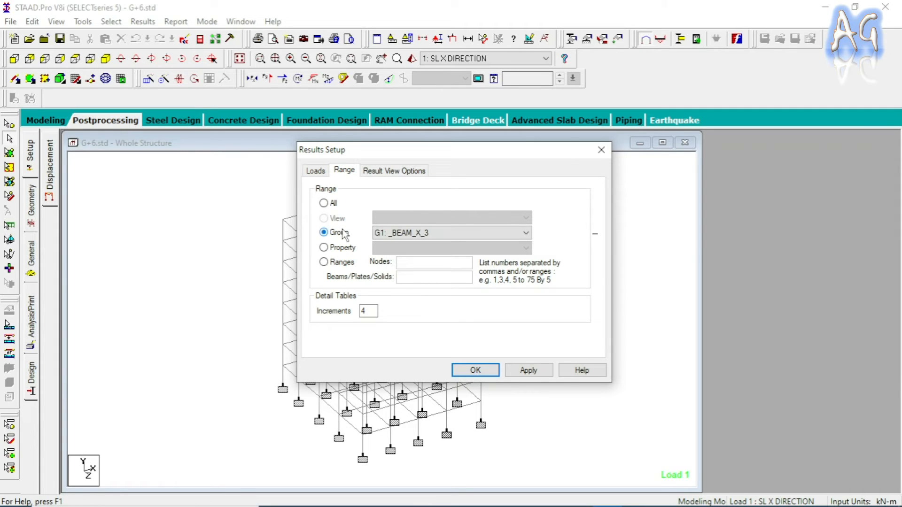
{"action": "left_click", "coordinate": [424, 234]}
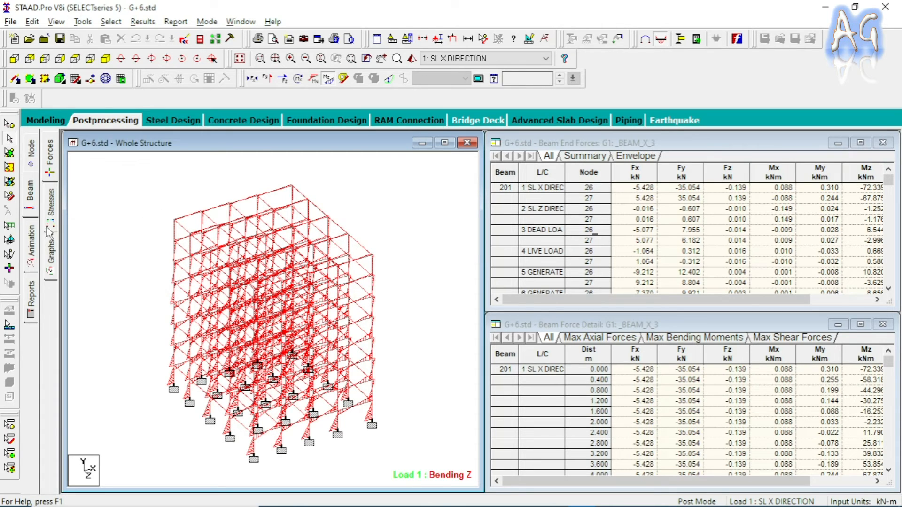
Step: View the beam stress results and inspect the 3D stress contour and cross-section stress of beam 484 at roof level
{"action": "left_click", "coordinate": [31, 209]}
{"action": "left_click", "coordinate": [52, 206]}
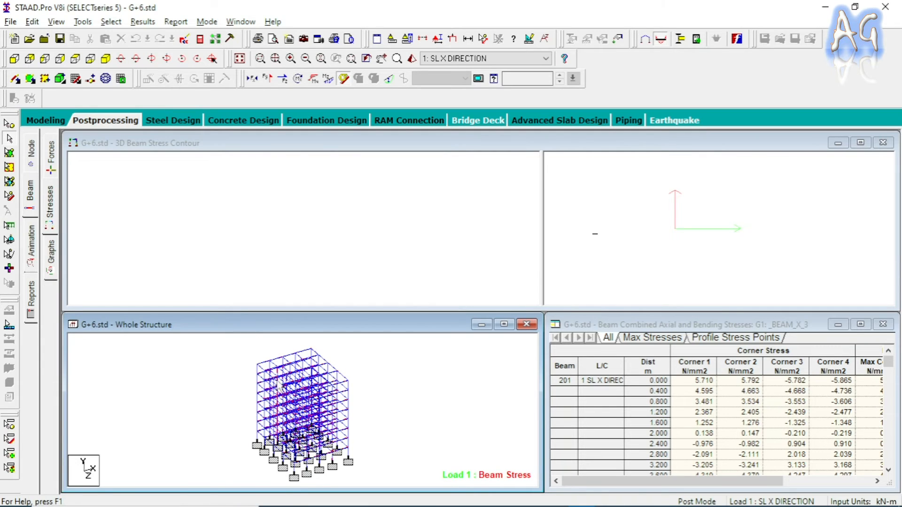
{"action": "left_click", "coordinate": [265, 369]}
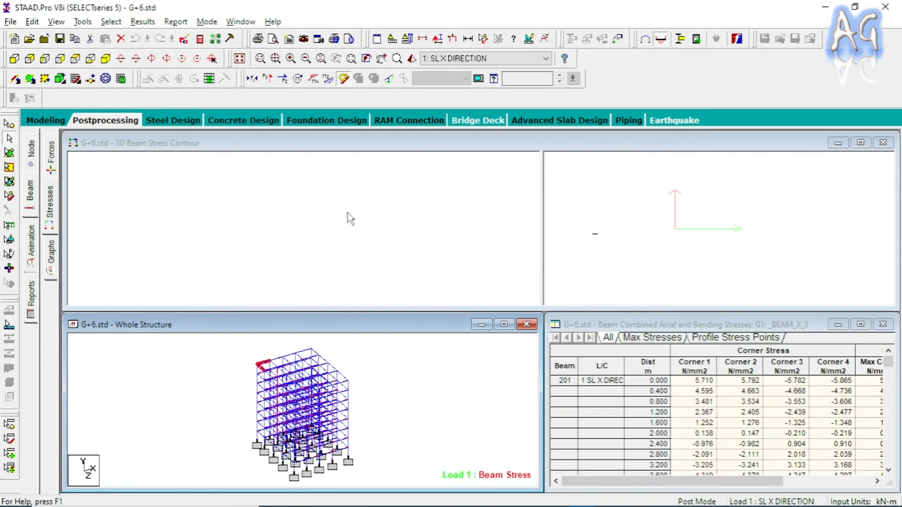
{"action": "left_click", "coordinate": [306, 354]}
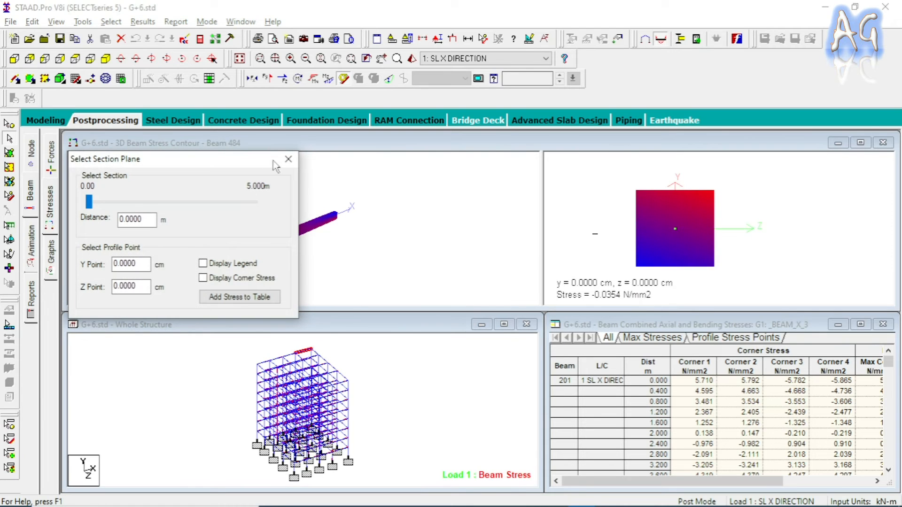
{"action": "left_click_drag", "start_coordinate": [217, 156], "coordinate": [506, 243]}
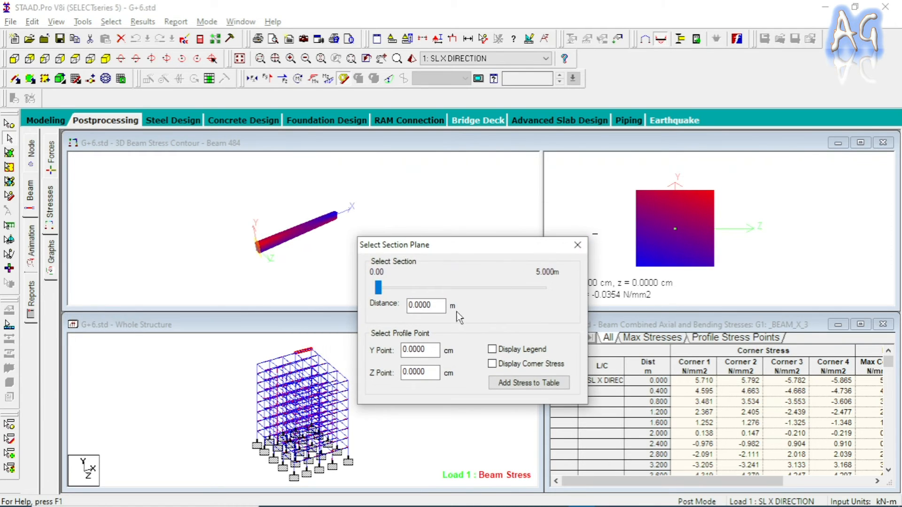
Step: Return to the beam force results and view the bending diagrams for load cases 2: SL Z DIRECTION and 3: DEAD LOAD
{"action": "left_click", "coordinate": [49, 164]}
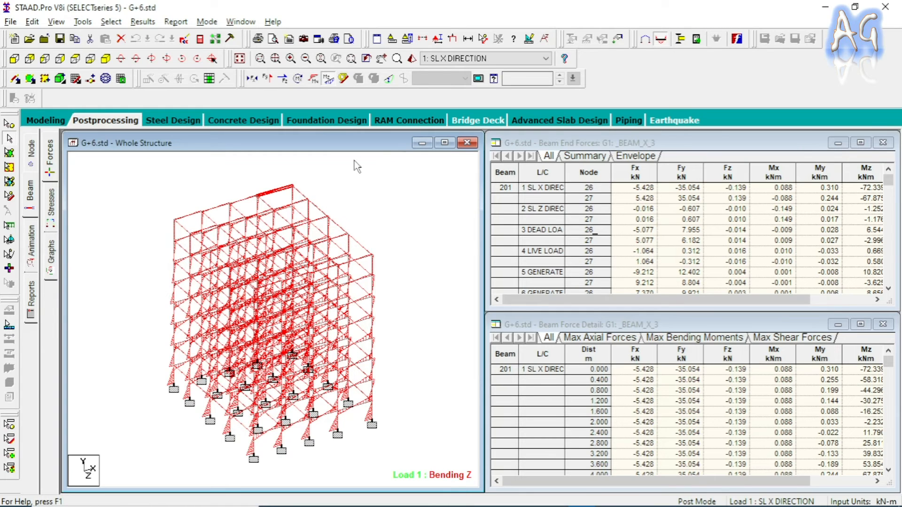
{"action": "left_click", "coordinate": [453, 64]}
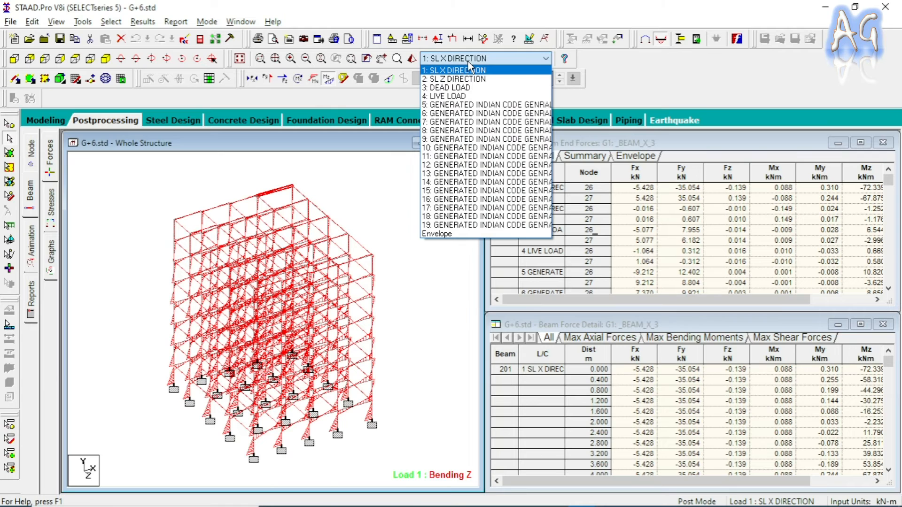
{"action": "left_click", "coordinate": [445, 80]}
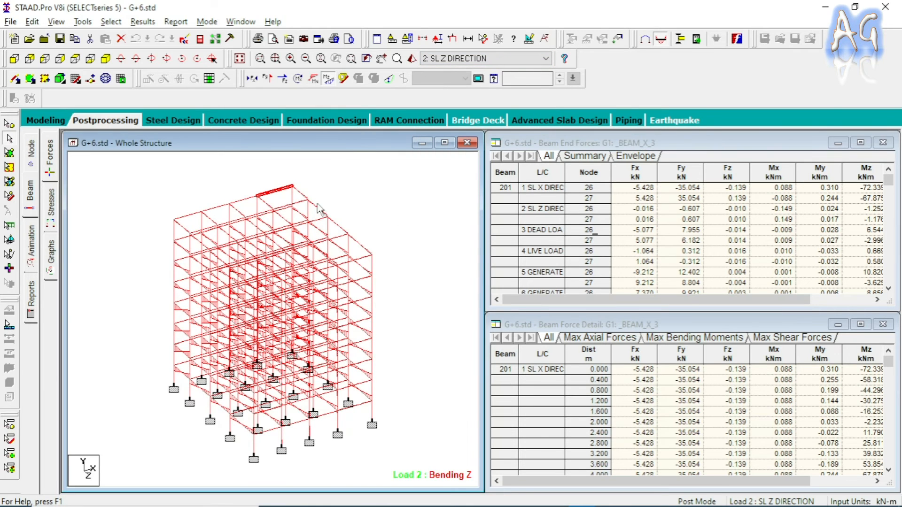
{"action": "left_click", "coordinate": [498, 62]}
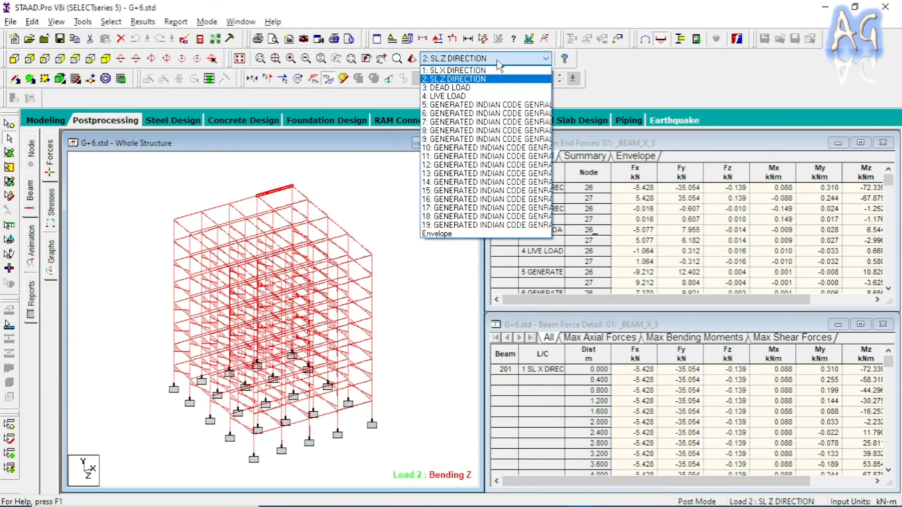
{"action": "left_click", "coordinate": [489, 90]}
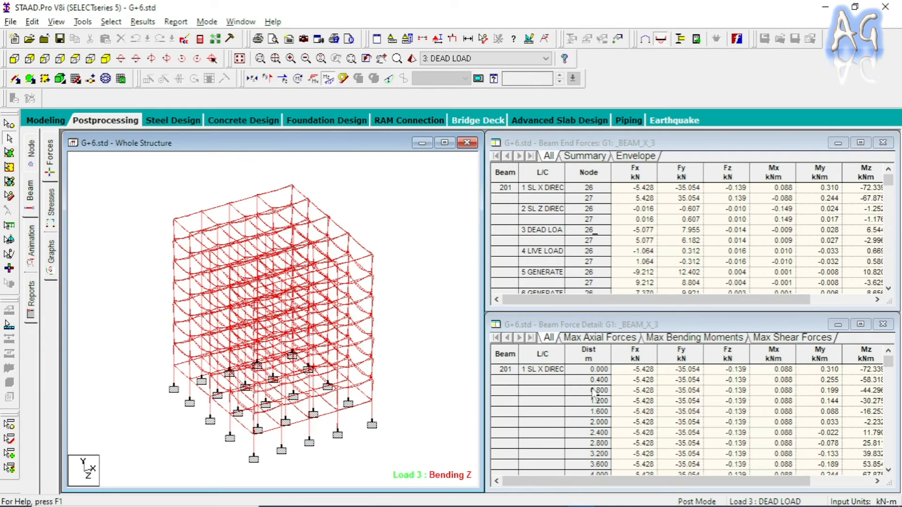
Step: Review the maximum axial forces and maximum bending moments in the Beam Force Detail table, and return to the full listing
{"action": "right_click", "coordinate": [605, 216]}
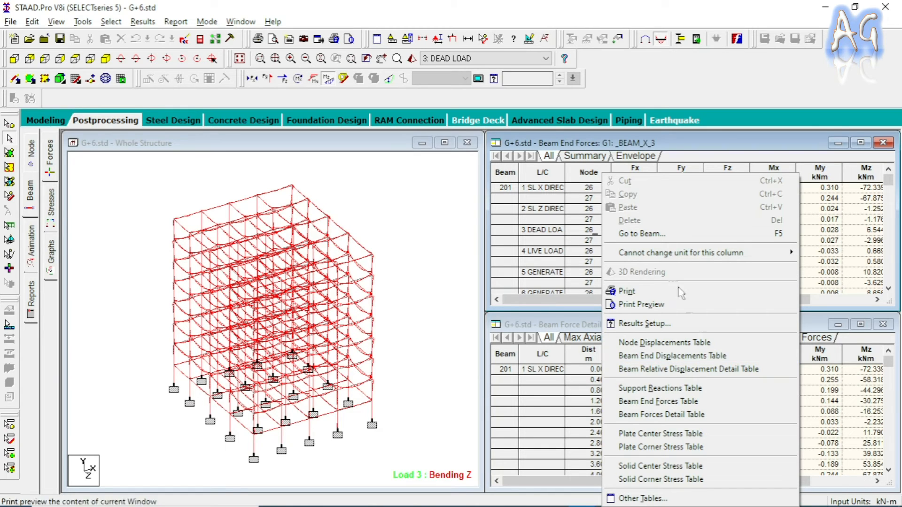
{"action": "left_click", "coordinate": [569, 381]}
{"action": "left_click", "coordinate": [654, 407]}
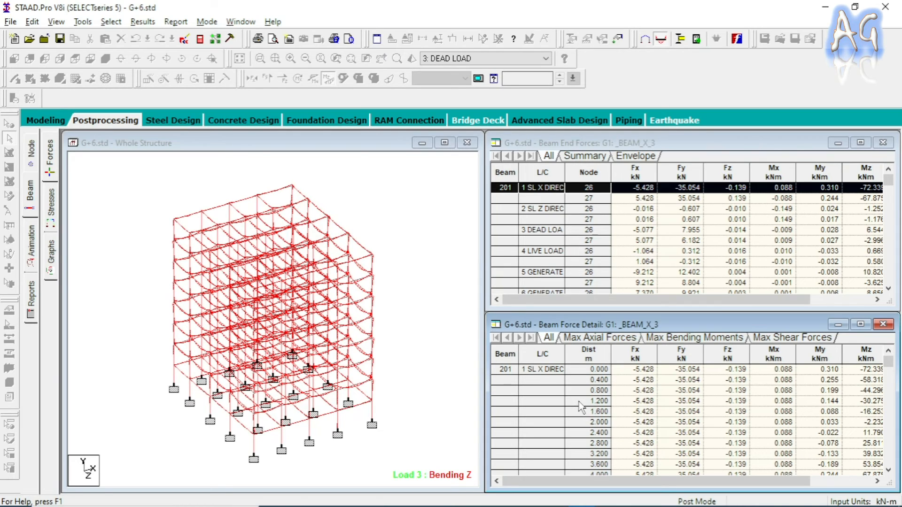
{"action": "left_click", "coordinate": [604, 340]}
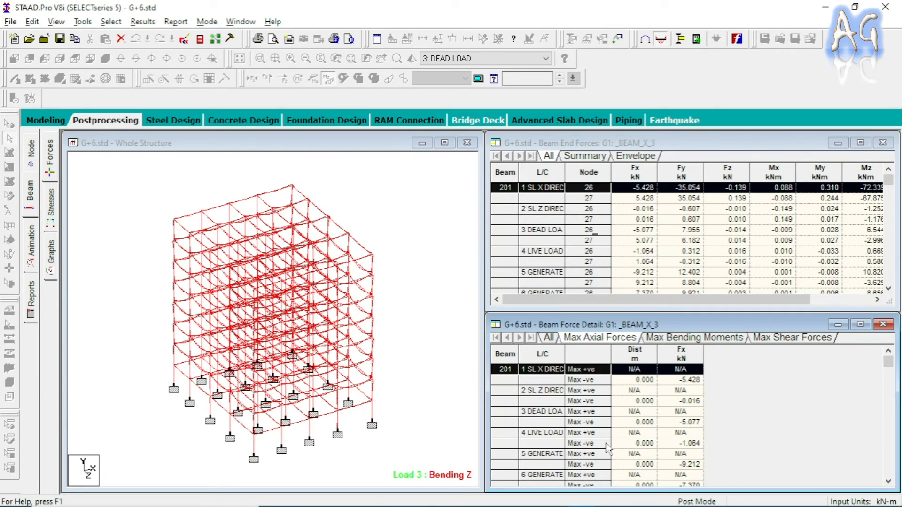
{"action": "left_click", "coordinate": [675, 338]}
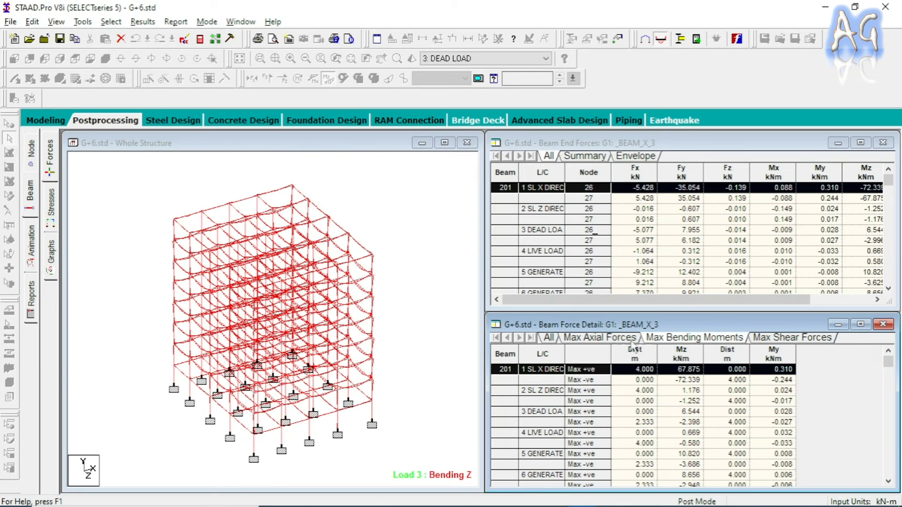
{"action": "left_click", "coordinate": [548, 338]}
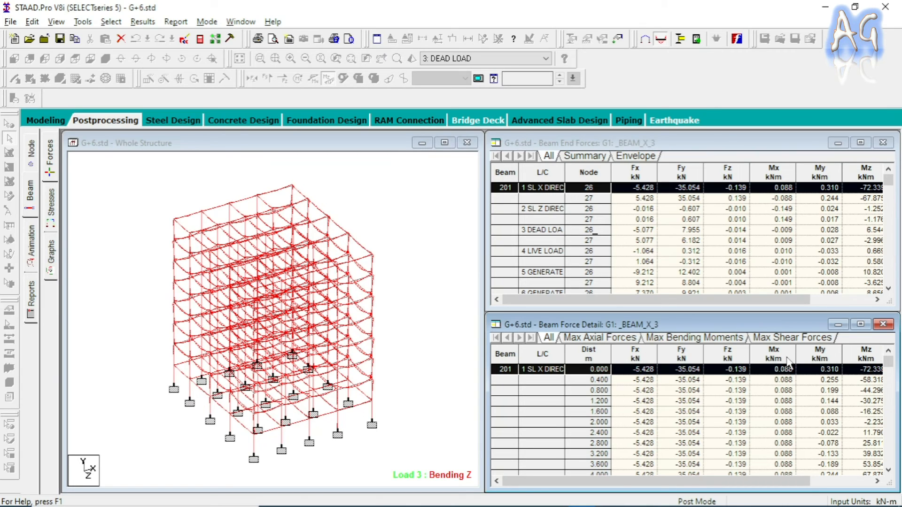
{"action": "left_click", "coordinate": [589, 358]}
Step: Set the detail table increments to 5 for group G1: _BEAM_X_3 in the results setup
{"action": "left_click", "coordinate": [494, 79]}
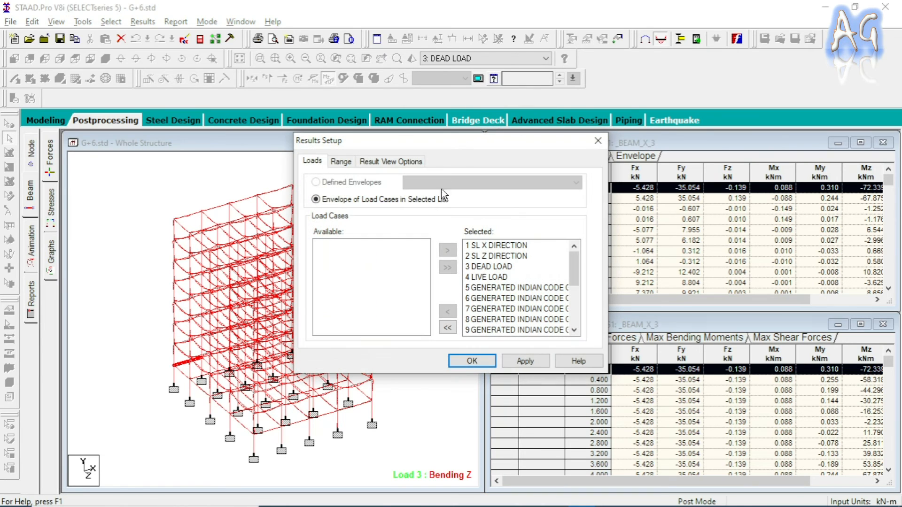
{"action": "left_click", "coordinate": [350, 161]}
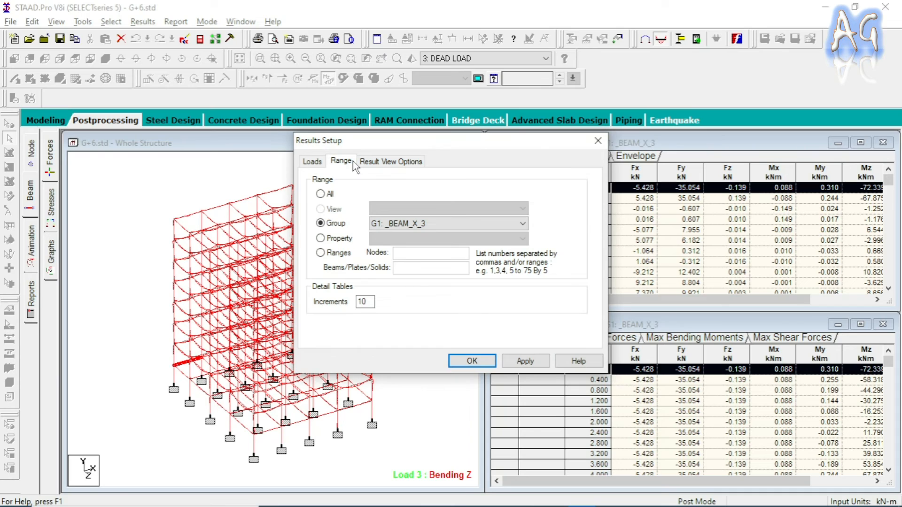
{"action": "double_click", "coordinate": [360, 302]}
{"action": "type", "text": "5"}
{"action": "left_click", "coordinate": [471, 361]}
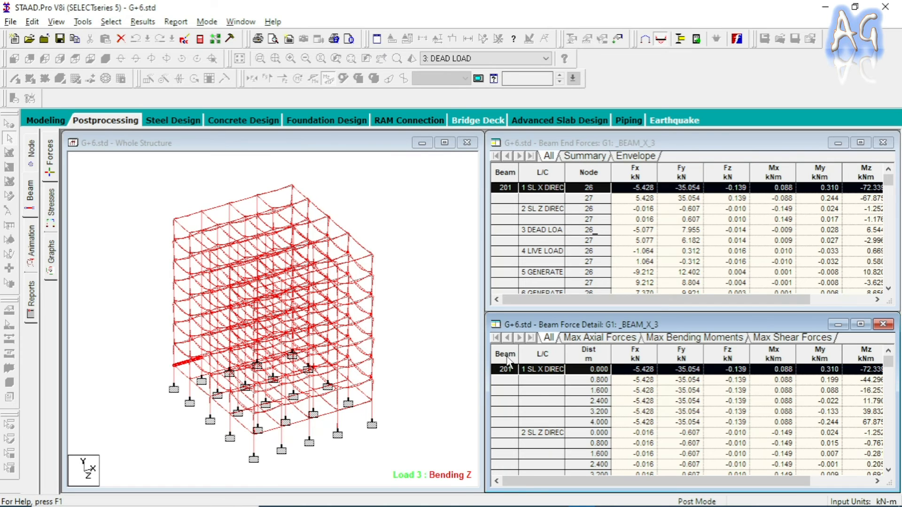
Step: Copy the entire Beam Force Detail table and paste it at cell A1 of the blank Excel workbook
{"action": "scroll", "coordinate": [503, 358], "scroll_direction": "down", "scroll_amount": 5}
{"action": "scroll", "coordinate": [562, 404], "scroll_direction": "down", "scroll_amount": 5}
{"action": "left_click", "coordinate": [563, 405]}
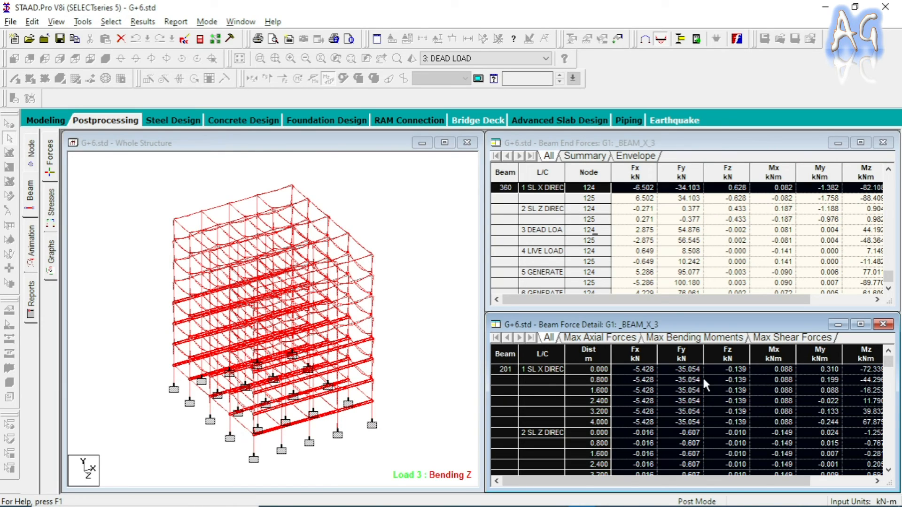
{"action": "mouse_move", "coordinate": [680, 505]}
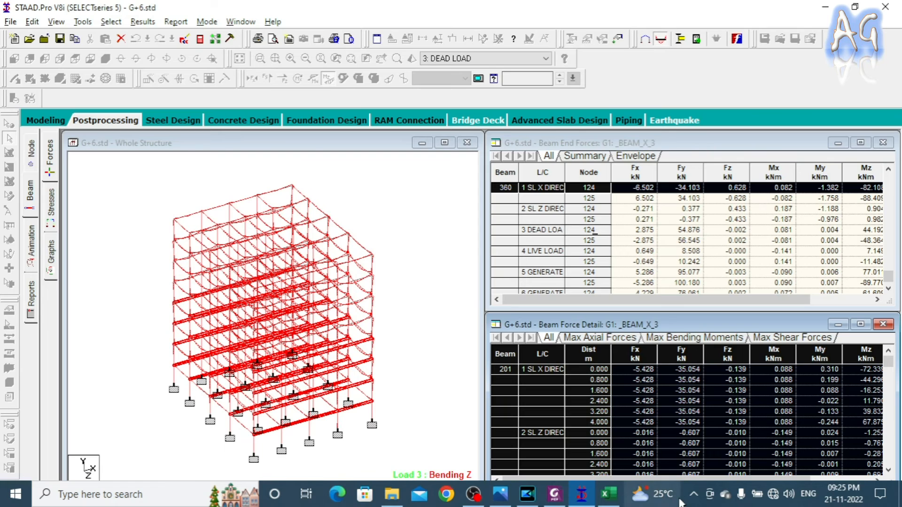
{"action": "left_click", "coordinate": [608, 494]}
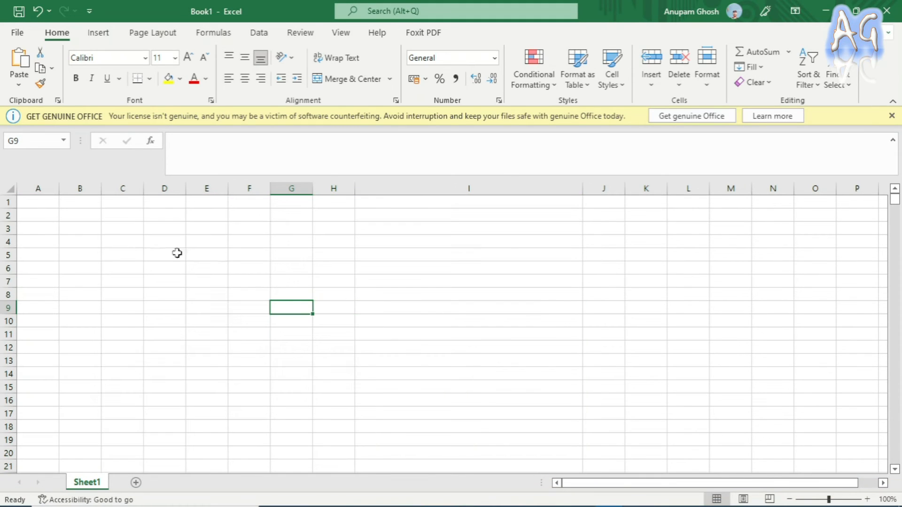
{"action": "left_click", "coordinate": [32, 201]}
{"action": "key", "text": "ctrl+v"}
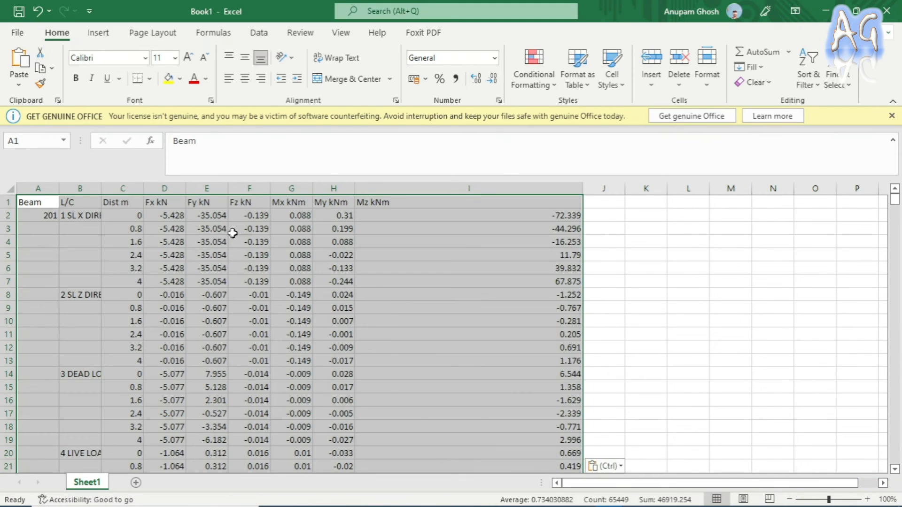
Step: Look through the pasted beam forces and enter the label "Possitive Moment" in cell H9122 below the last data row
{"action": "left_click", "coordinate": [406, 277]}
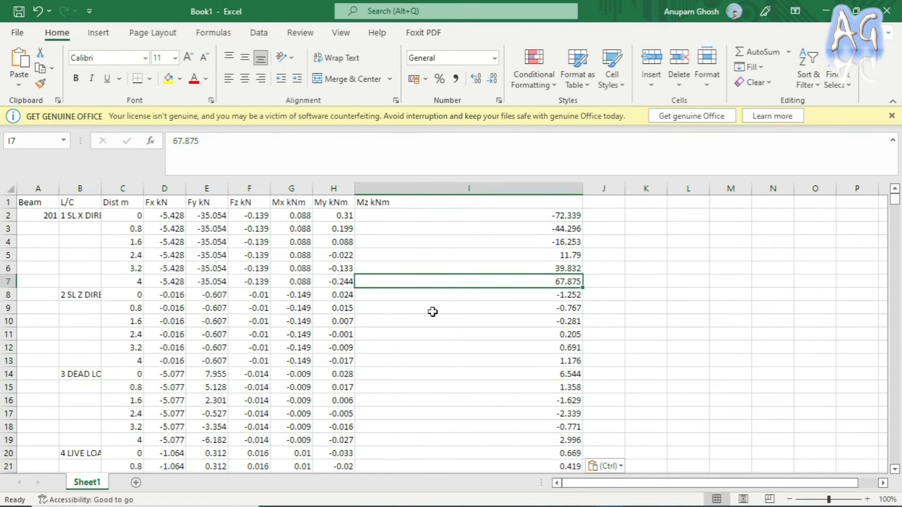
{"action": "scroll", "coordinate": [432, 312], "scroll_direction": "down", "scroll_amount": 20}
{"action": "scroll", "coordinate": [432, 311], "scroll_direction": "up", "scroll_amount": 20}
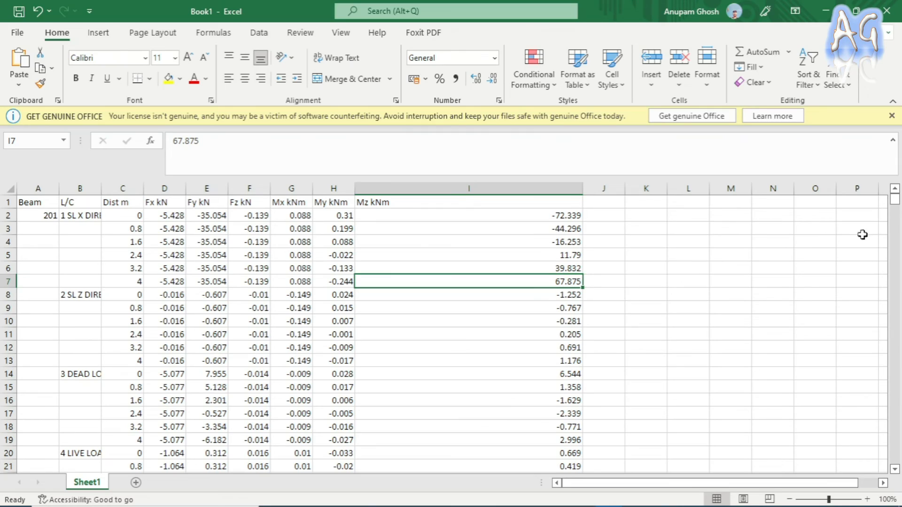
{"action": "left_click_drag", "start_coordinate": [895, 200], "coordinate": [898, 486]}
{"action": "left_click", "coordinate": [338, 361]}
{"action": "type", "text": "Possitive"}
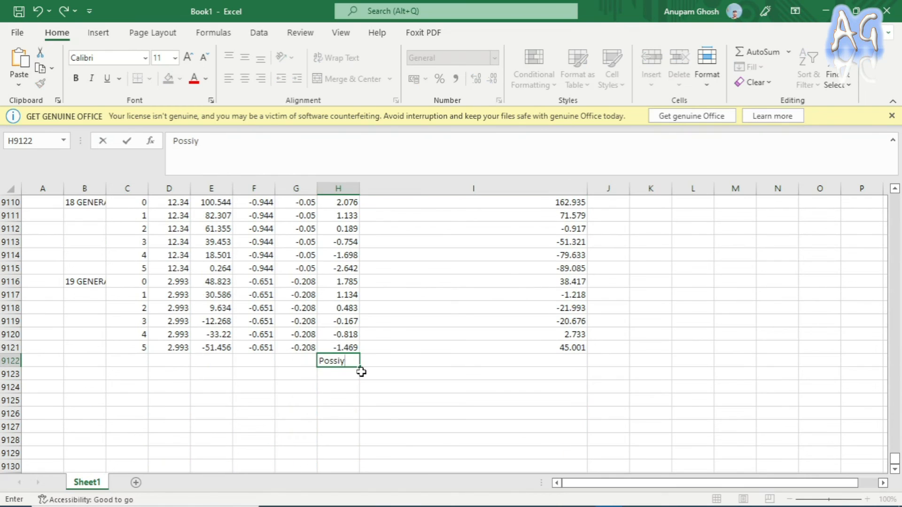
{"action": "type", "text": " Momen"}
{"action": "left_click", "coordinate": [361, 394]}
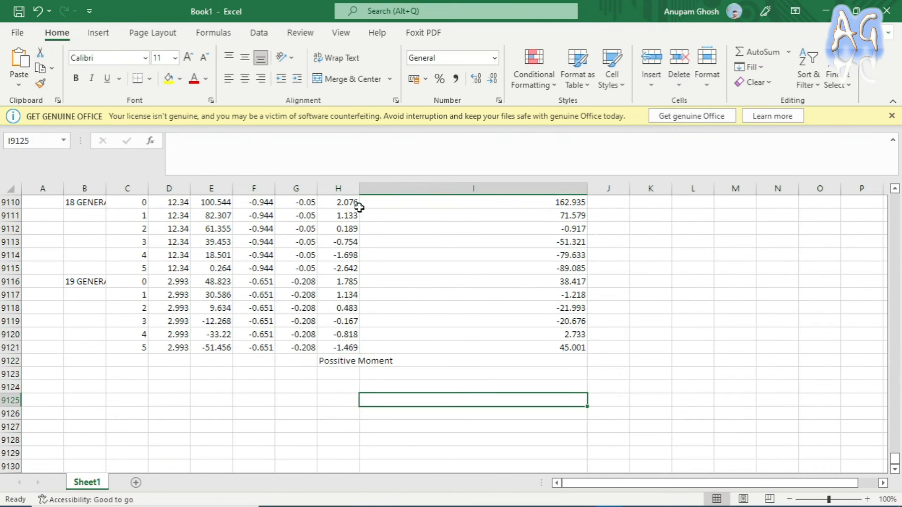
Step: Fit column H to its contents and enter the label "Negative Moment" in cell H9123
{"action": "double_click", "coordinate": [359, 188]}
{"action": "left_click", "coordinate": [389, 425]}
{"action": "left_click", "coordinate": [369, 374]}
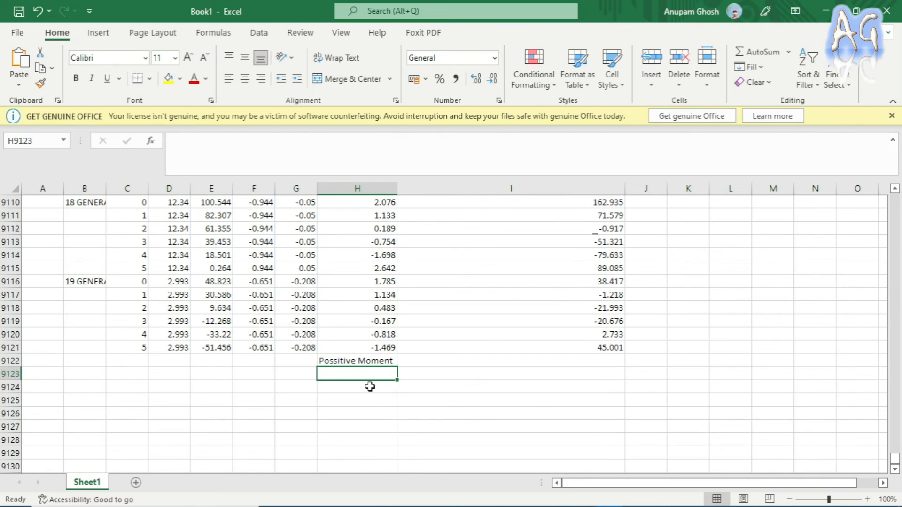
{"action": "type", "text": "Negat"}
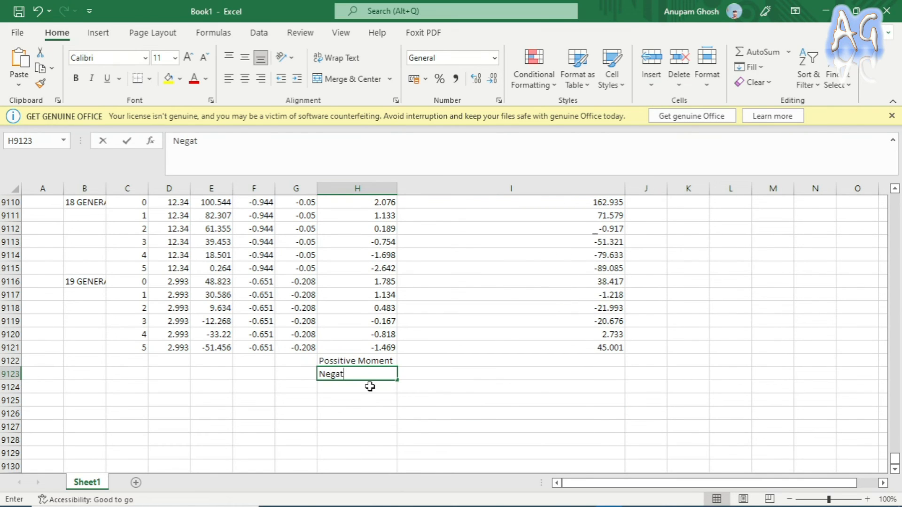
{"action": "type", "text": "ive Moe"}
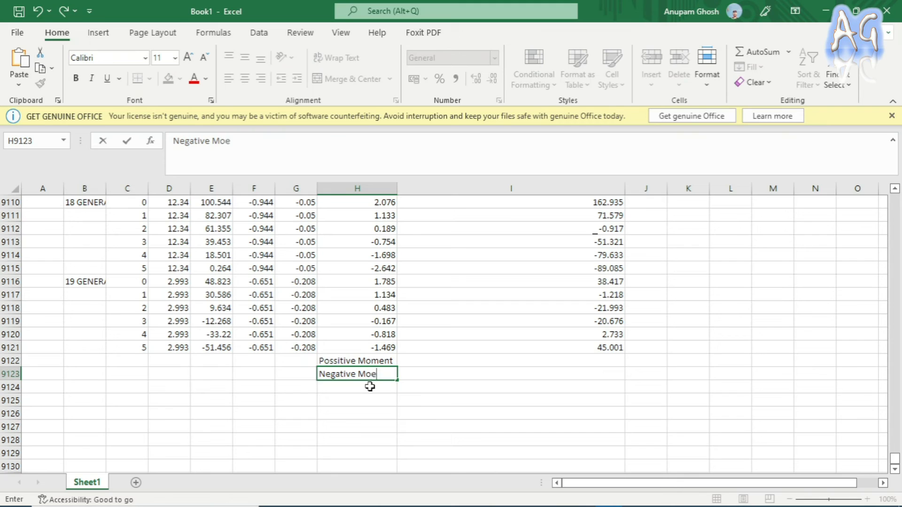
{"action": "key", "text": "BackSpace"}
{"action": "type", "text": "ment"}
Step: Enter the formula =MAX(I2:I9121) in cell I9122 beside the "Possitive Moment" label
{"action": "left_click", "coordinate": [559, 361]}
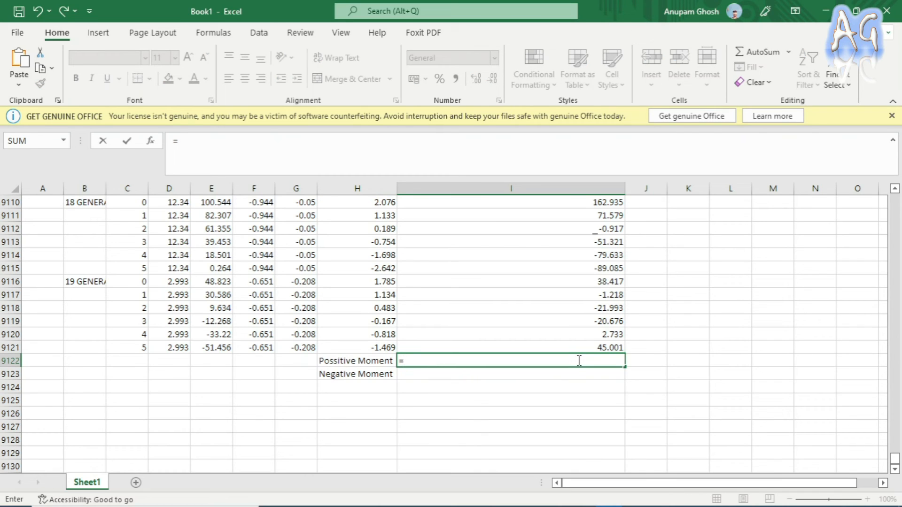
{"action": "type", "text": "max"}
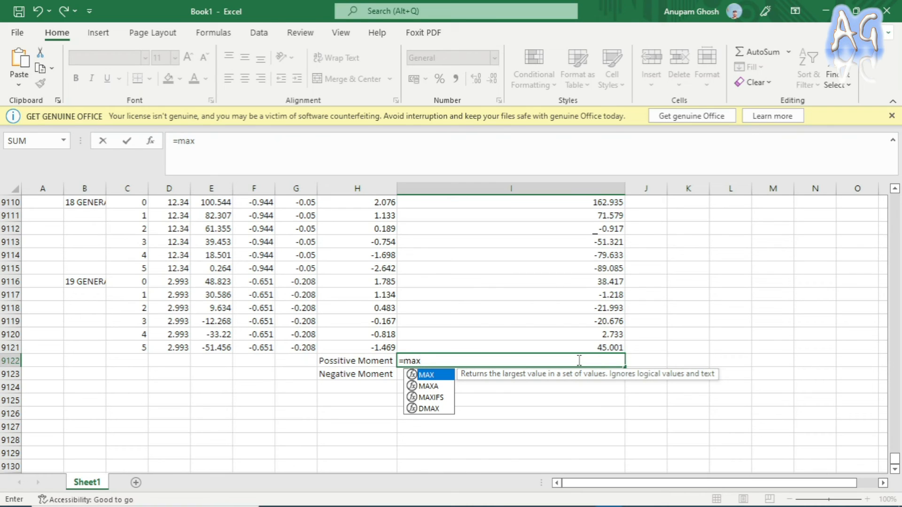
{"action": "type", "text": "("}
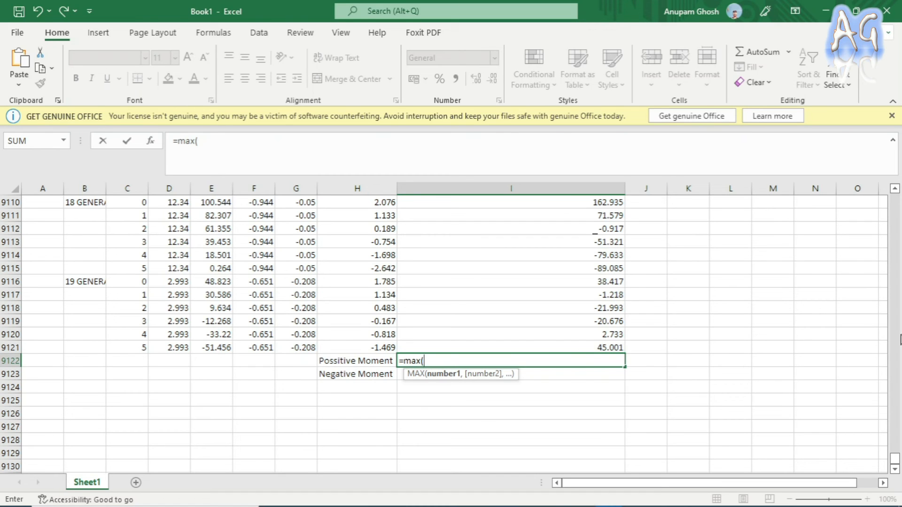
{"action": "mouse_move", "coordinate": [895, 458]}
{"action": "left_mouse_down"}
{"action": "mouse_move", "coordinate": [895, 198]}
{"action": "mouse_move", "coordinate": [885, 391]}
{"action": "mouse_move", "coordinate": [894, 461]}
{"action": "left_mouse_up"}
{"action": "left_click", "coordinate": [586, 216]}
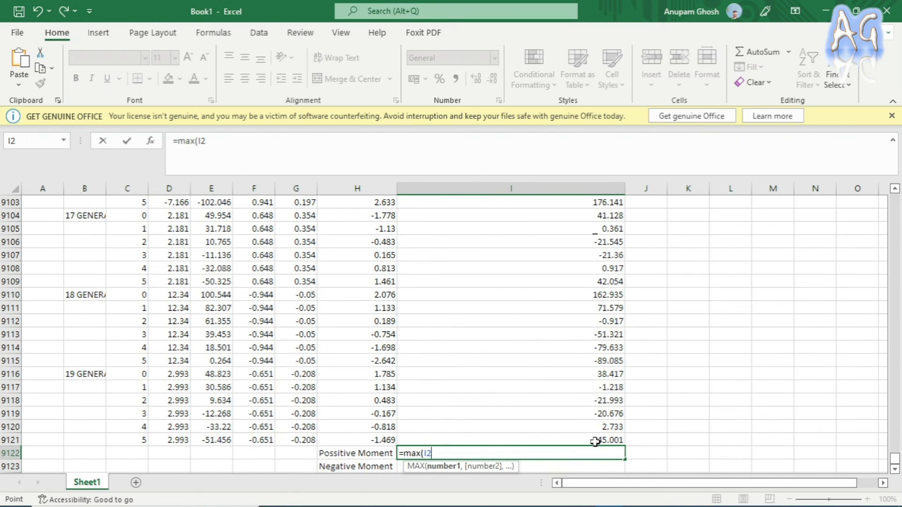
{"action": "left_click", "coordinate": [595, 443], "text": "shift"}
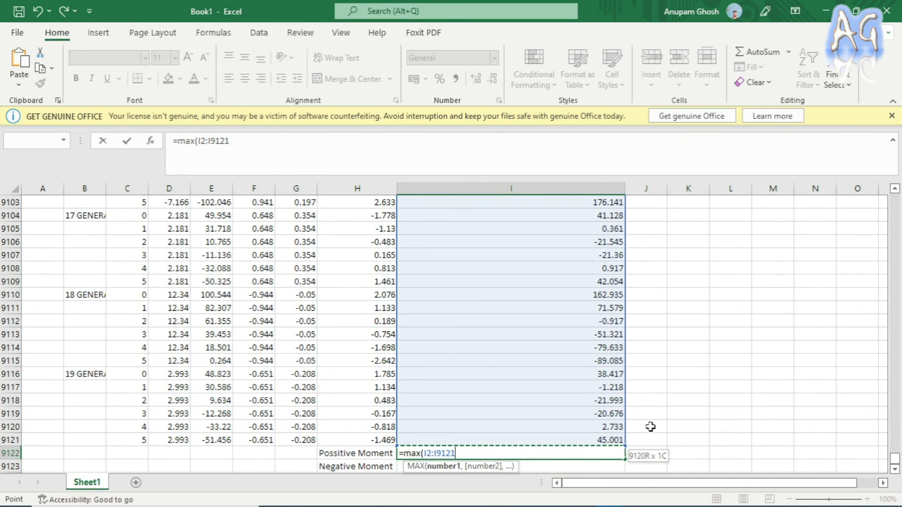
{"action": "type", "text": ")"}
{"action": "key", "text": "Return"}
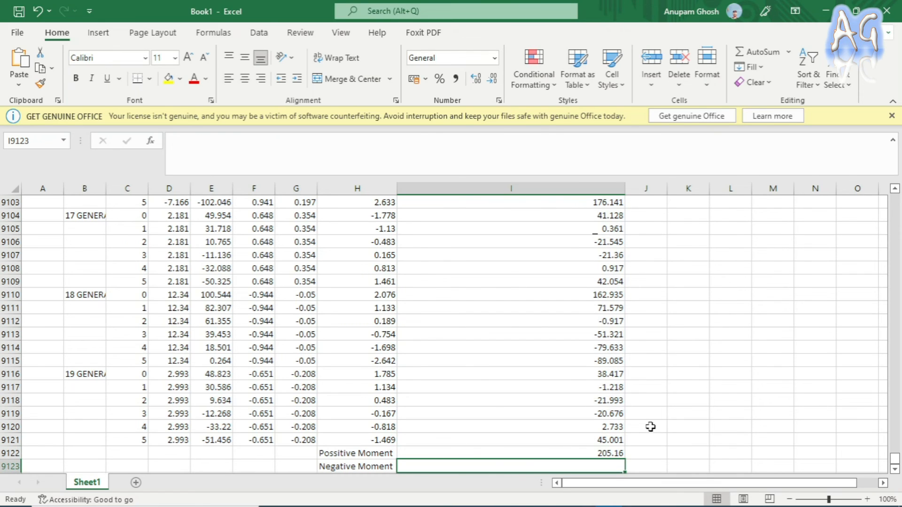
Step: Reuse the positive moment formula in cell I9123 and change its function to MIN, keeping the range I2:I9121
{"action": "scroll", "coordinate": [638, 409], "scroll_direction": "down", "scroll_amount": 2}
{"action": "left_click", "coordinate": [612, 374]}
{"action": "left_click_drag", "start_coordinate": [267, 141], "coordinate": [175, 145]}
{"action": "key", "text": "ctrl+c"}
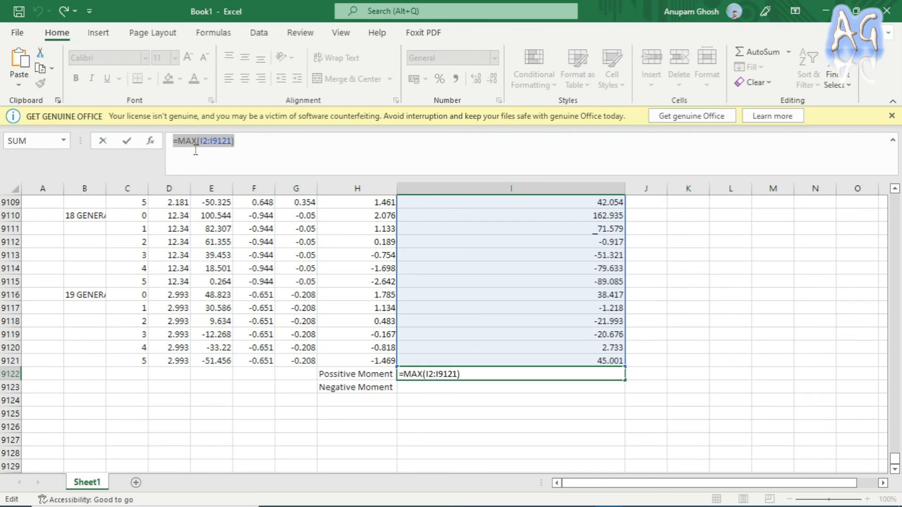
{"action": "left_click", "coordinate": [425, 397]}
{"action": "key", "text": "Escape"}
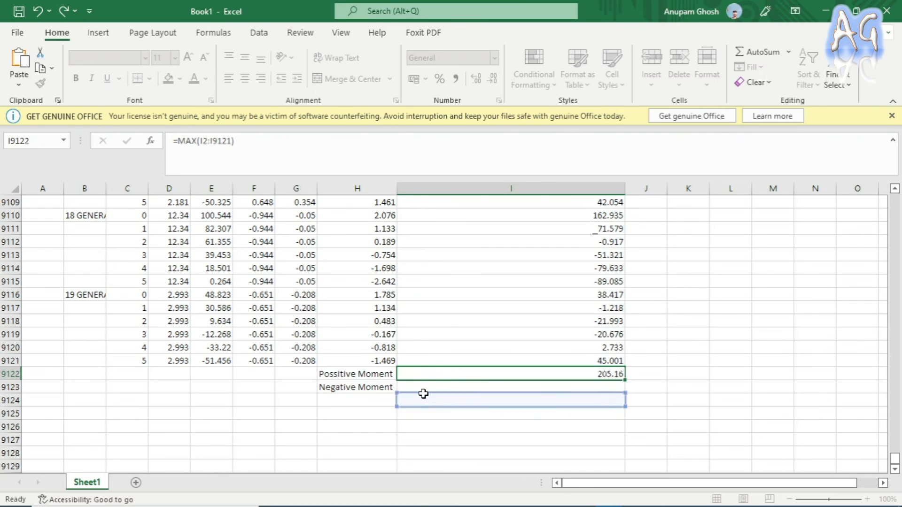
{"action": "key", "text": "Escape"}
{"action": "left_click", "coordinate": [425, 389]}
{"action": "key", "text": "ctrl+v"}
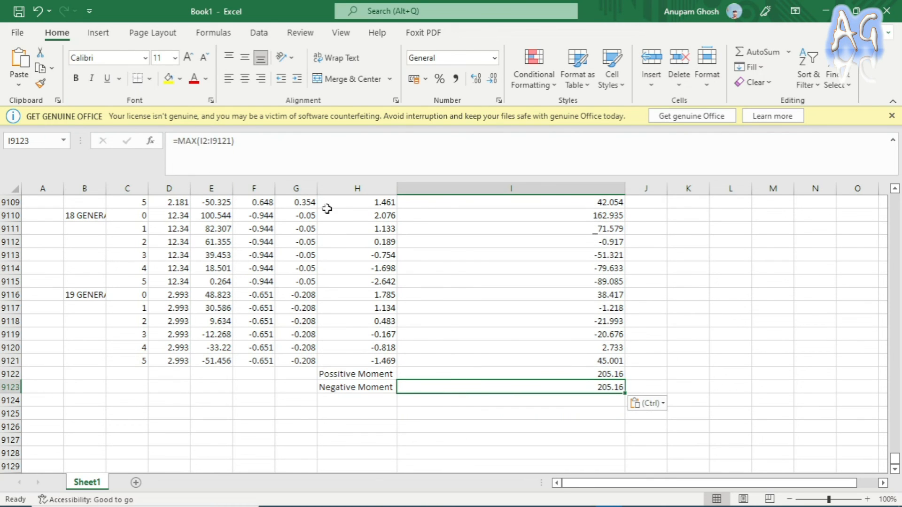
{"action": "left_click", "coordinate": [194, 141]}
{"action": "left_click_drag", "start_coordinate": [195, 141], "coordinate": [177, 141]}
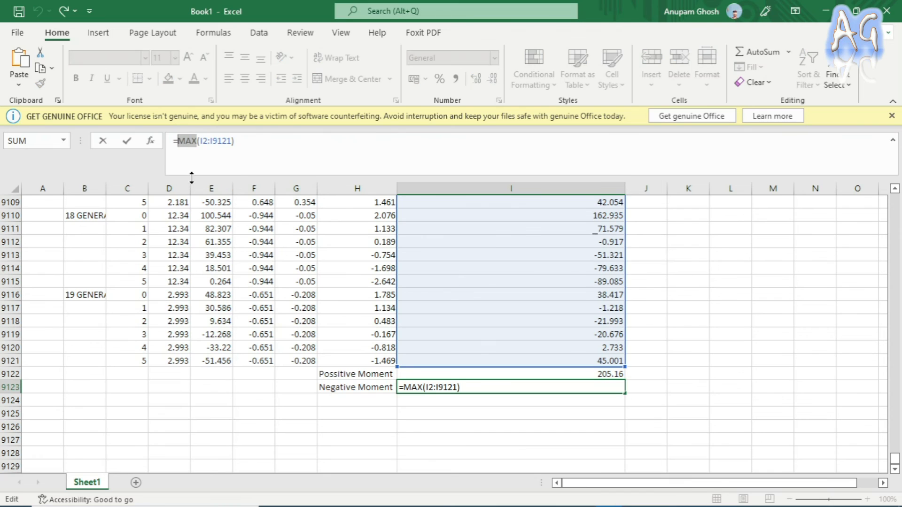
{"action": "type", "text": "min"}
{"action": "key", "text": "Return"}
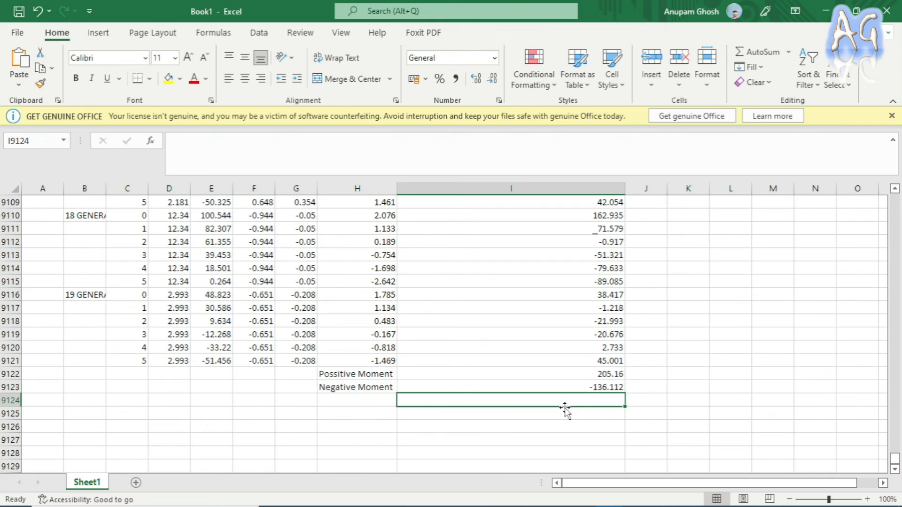
Step: Check the two moment formula cells and look back through the beam force rows to the Mz column header
{"action": "left_click", "coordinate": [586, 388]}
{"action": "left_click", "coordinate": [450, 376]}
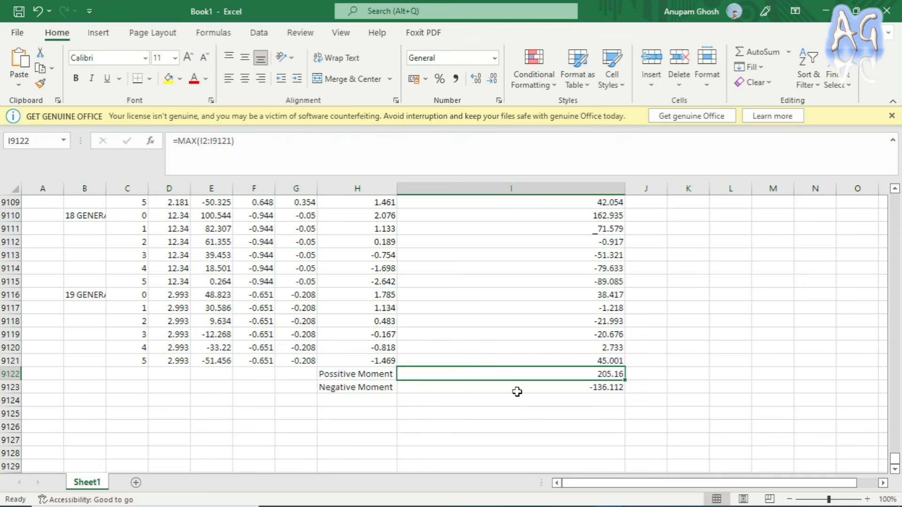
{"action": "scroll", "coordinate": [517, 399], "scroll_direction": "up", "scroll_amount": 20}
{"action": "scroll", "coordinate": [515, 394], "scroll_direction": "up", "scroll_amount": 20}
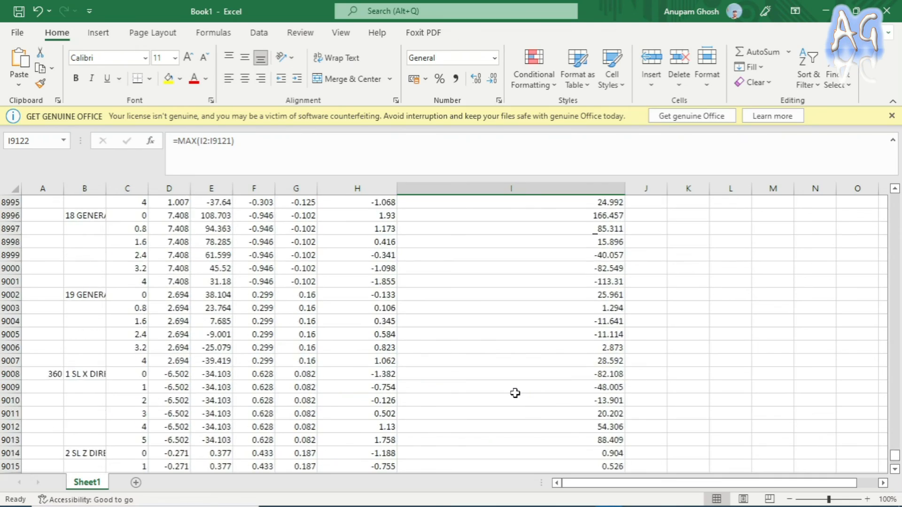
{"action": "scroll", "coordinate": [516, 393], "scroll_direction": "up", "scroll_amount": 15}
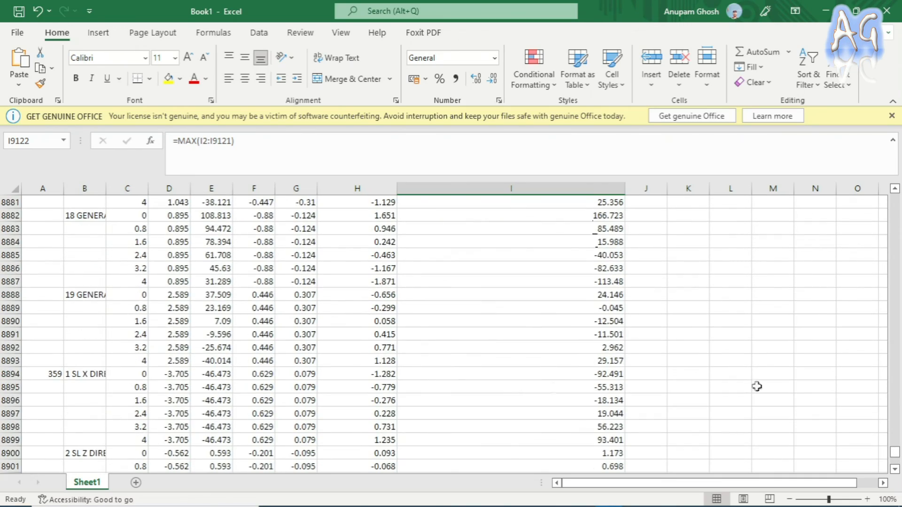
{"action": "left_click_drag", "start_coordinate": [894, 453], "coordinate": [894, 202]}
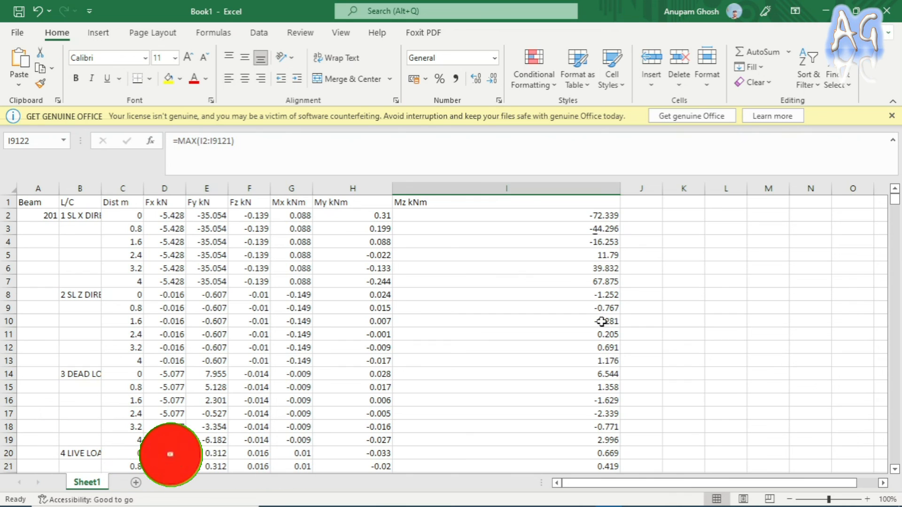
Step: Switch to STAAD.Pro and clear the beam selection in the Whole Structure view
{"action": "mouse_move", "coordinate": [529, 503]}
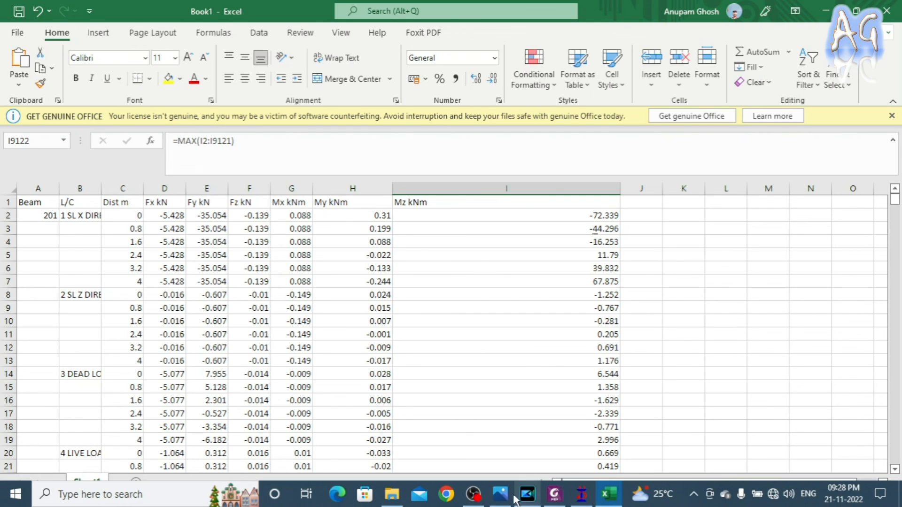
{"action": "left_click", "coordinate": [582, 494]}
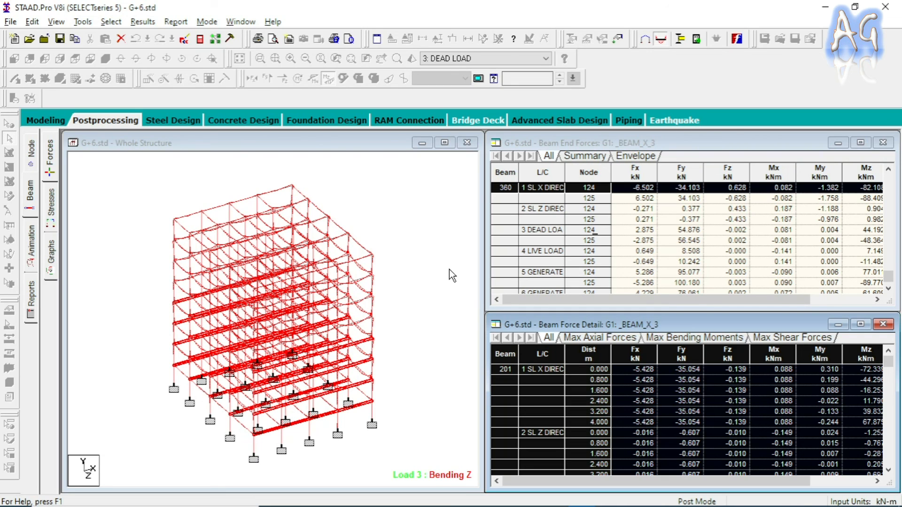
{"action": "left_click", "coordinate": [432, 207]}
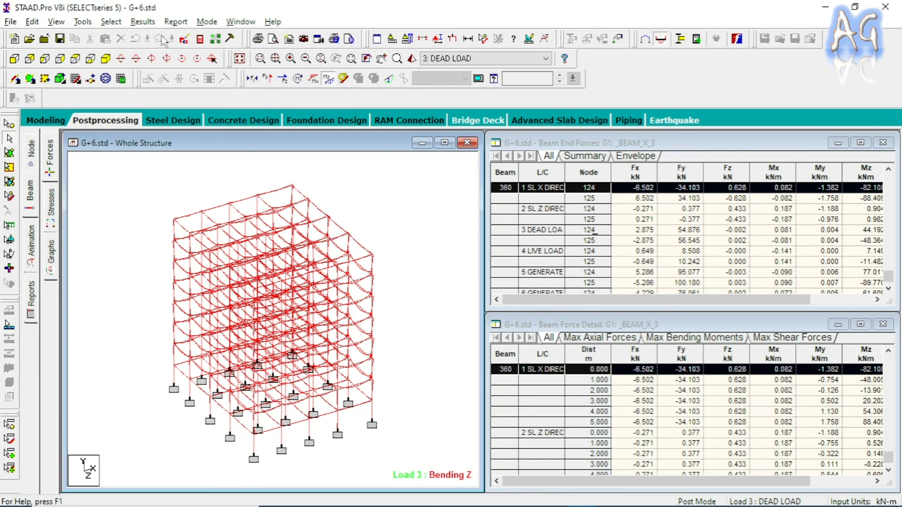
{"action": "left_click", "coordinate": [143, 21]}
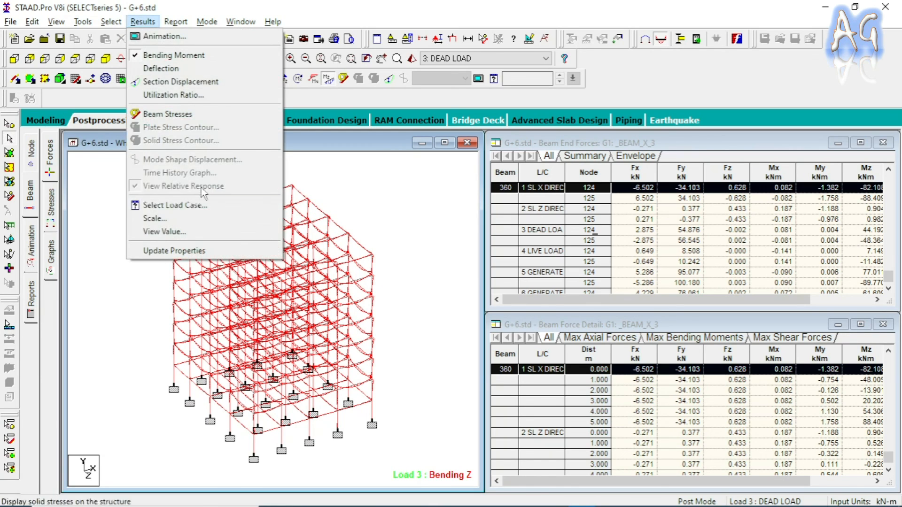
{"action": "left_click", "coordinate": [187, 235]}
{"action": "left_click", "coordinate": [396, 158]}
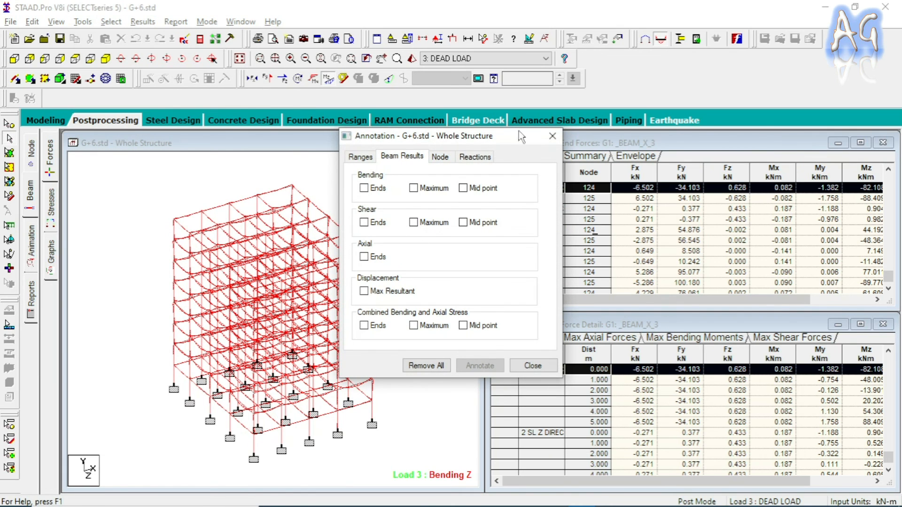
{"action": "left_click", "coordinate": [552, 135]}
Step: Open the diagram scale settings, move the dialog clear of the model and enable Apply Immediately
{"action": "left_click", "coordinate": [143, 21]}
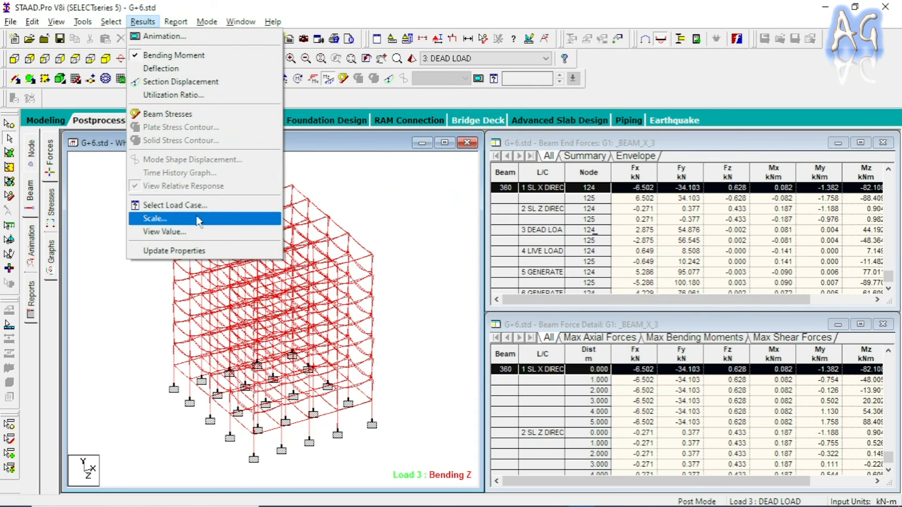
{"action": "left_click", "coordinate": [197, 218]}
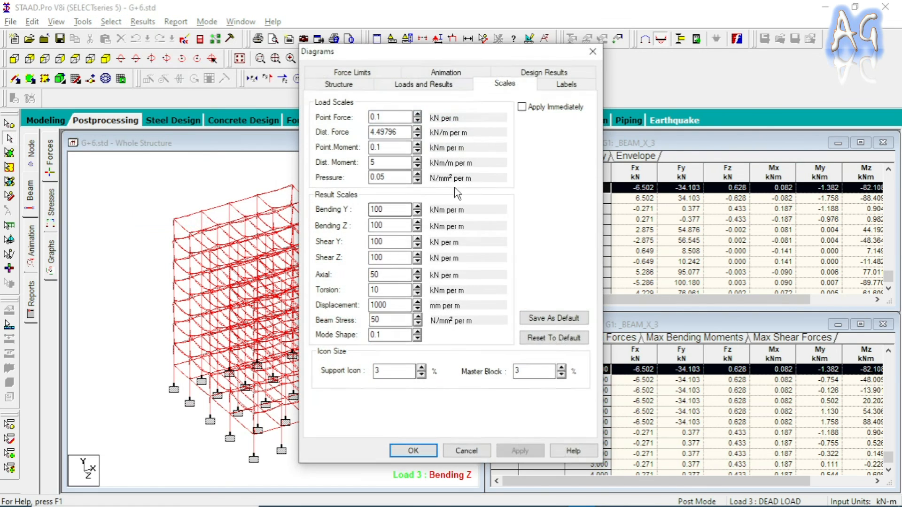
{"action": "left_click_drag", "start_coordinate": [433, 51], "coordinate": [630, 102]}
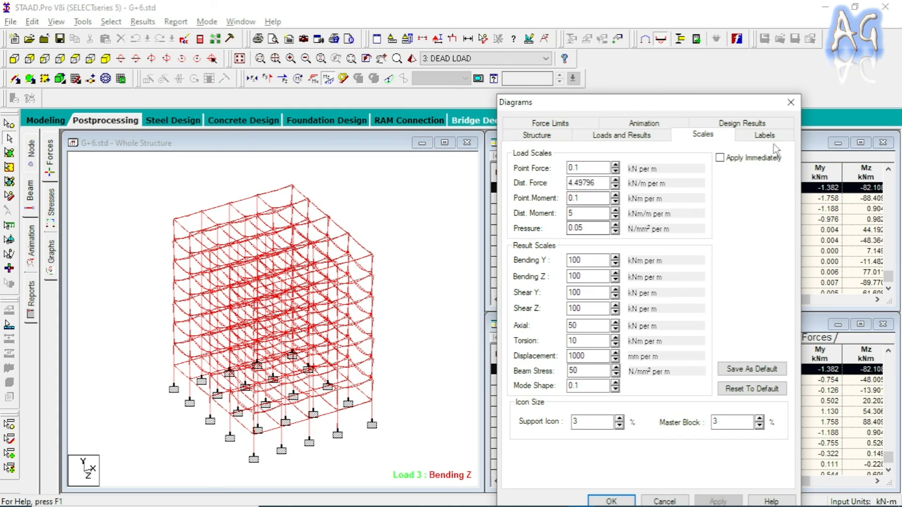
{"action": "left_click", "coordinate": [719, 158]}
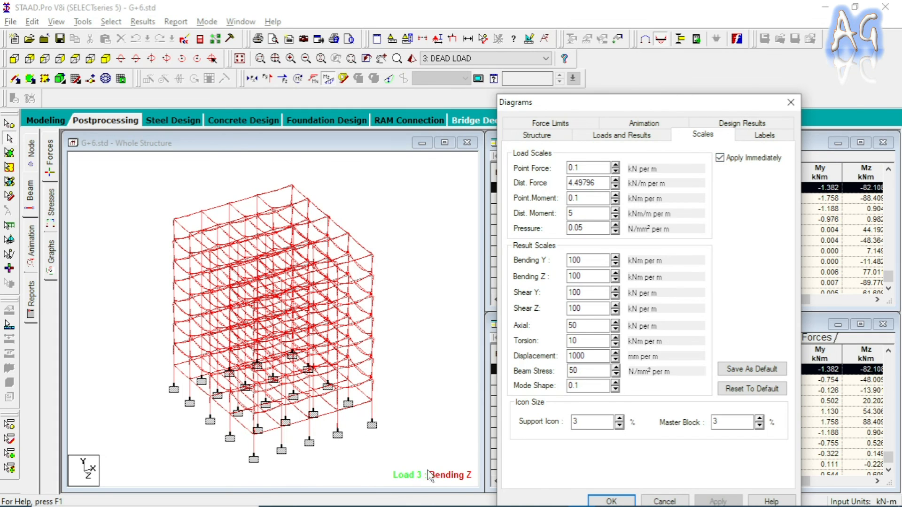
Step: Set the Bending Z result scale to 40 kNm per m and accept the diagram settings
{"action": "left_click", "coordinate": [615, 280]}
{"action": "left_click", "coordinate": [616, 280]}
{"action": "left_click", "coordinate": [616, 280]}
{"action": "left_click", "coordinate": [617, 281]}
{"action": "left_click", "coordinate": [616, 280]}
{"action": "left_click", "coordinate": [615, 280]}
{"action": "left_click", "coordinate": [615, 280]}
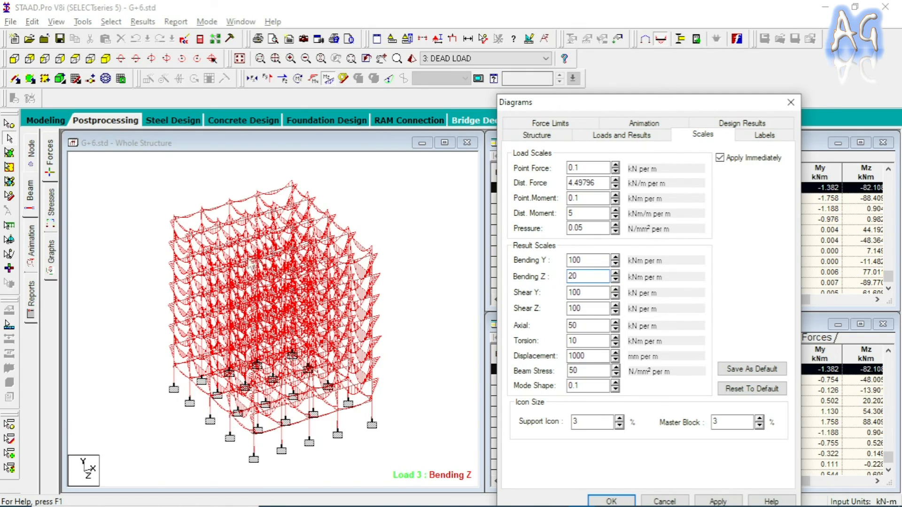
{"action": "left_click", "coordinate": [615, 274]}
{"action": "left_click", "coordinate": [615, 273]}
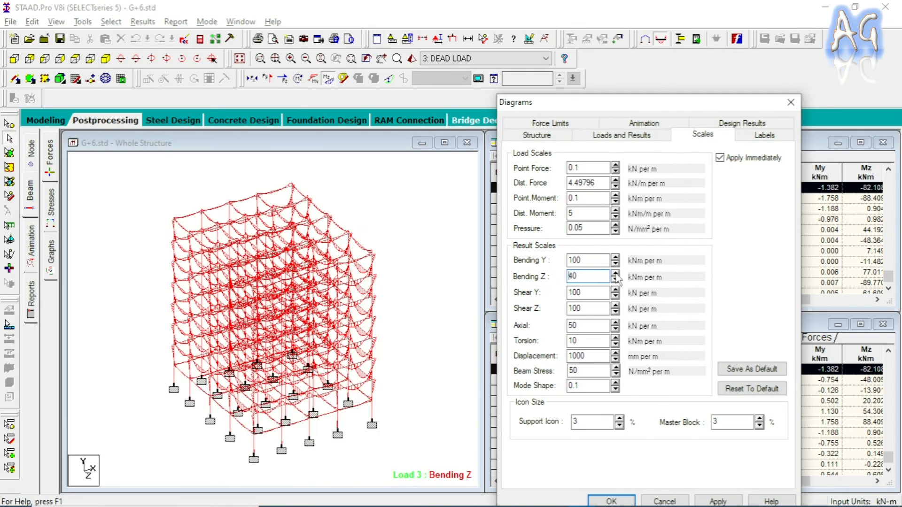
{"action": "left_click_drag", "start_coordinate": [708, 104], "coordinate": [681, 53]}
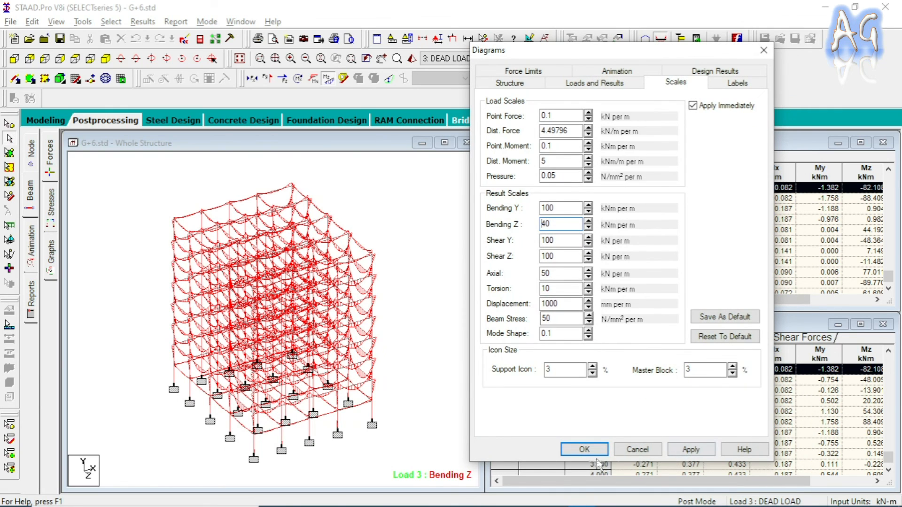
{"action": "left_click", "coordinate": [585, 450]}
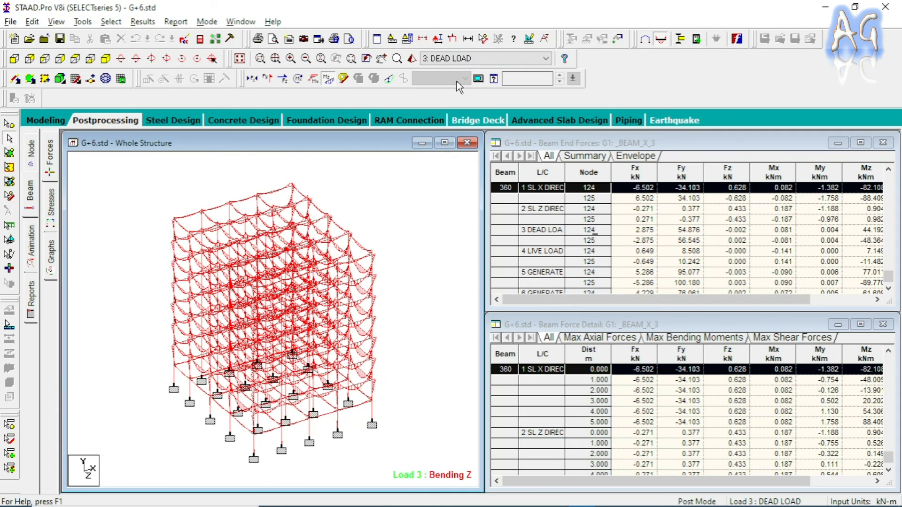
Step: Display the bending moment diagram of the whole structure for the Envelope load case
{"action": "left_click", "coordinate": [465, 58]}
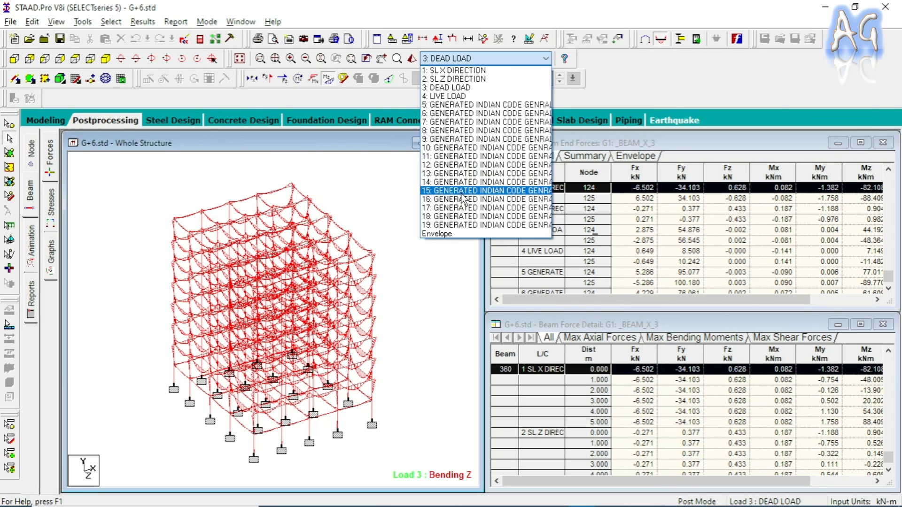
{"action": "left_click", "coordinate": [453, 234]}
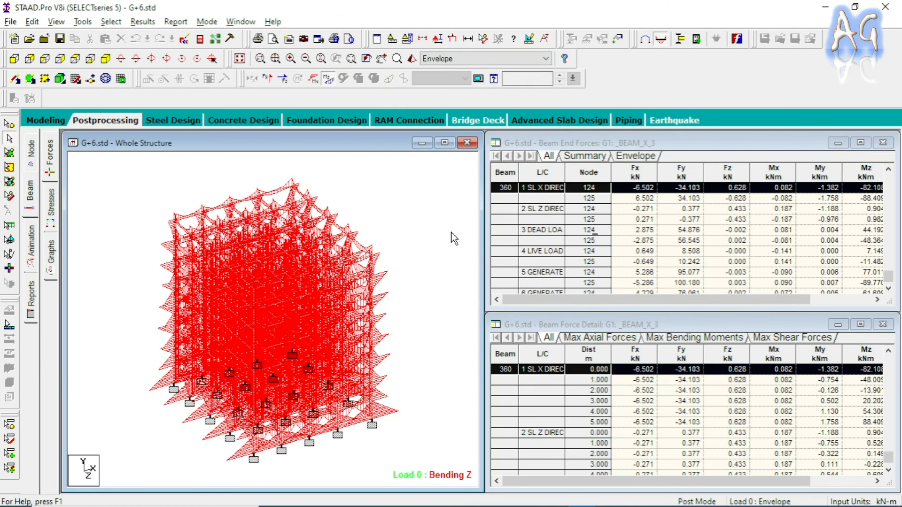